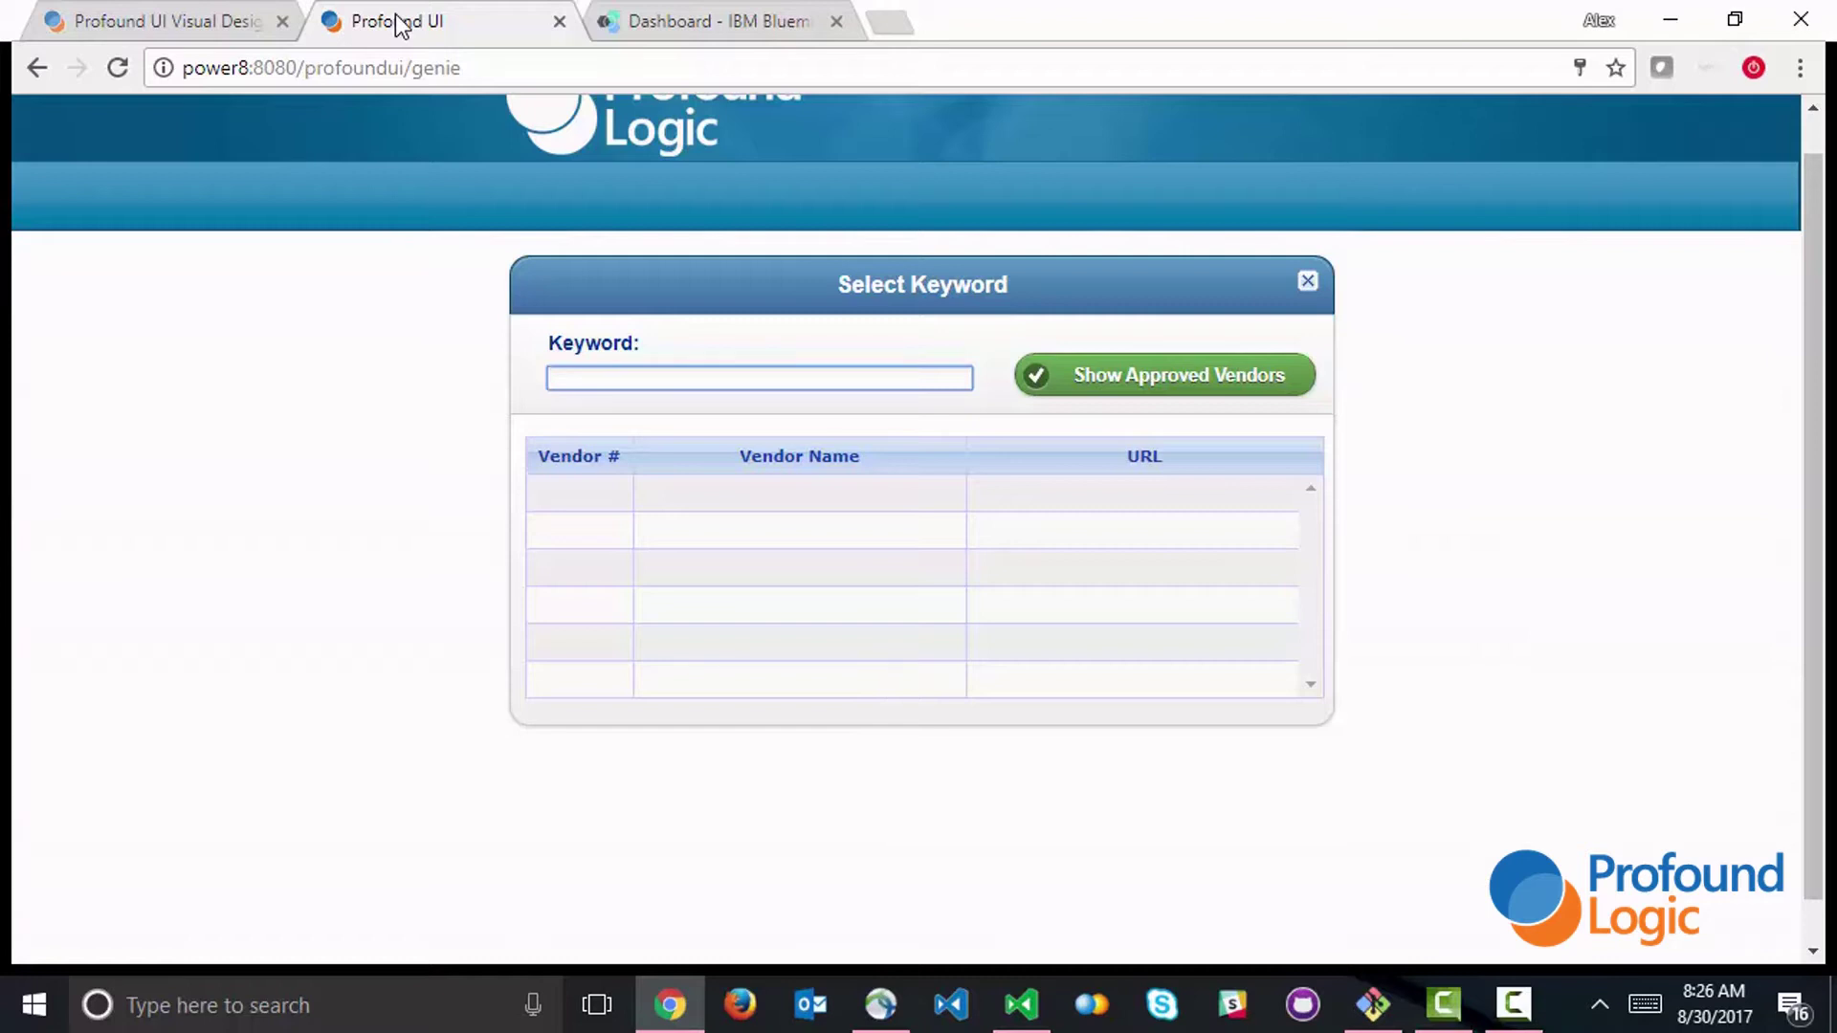
pyautogui.write('VOIP')
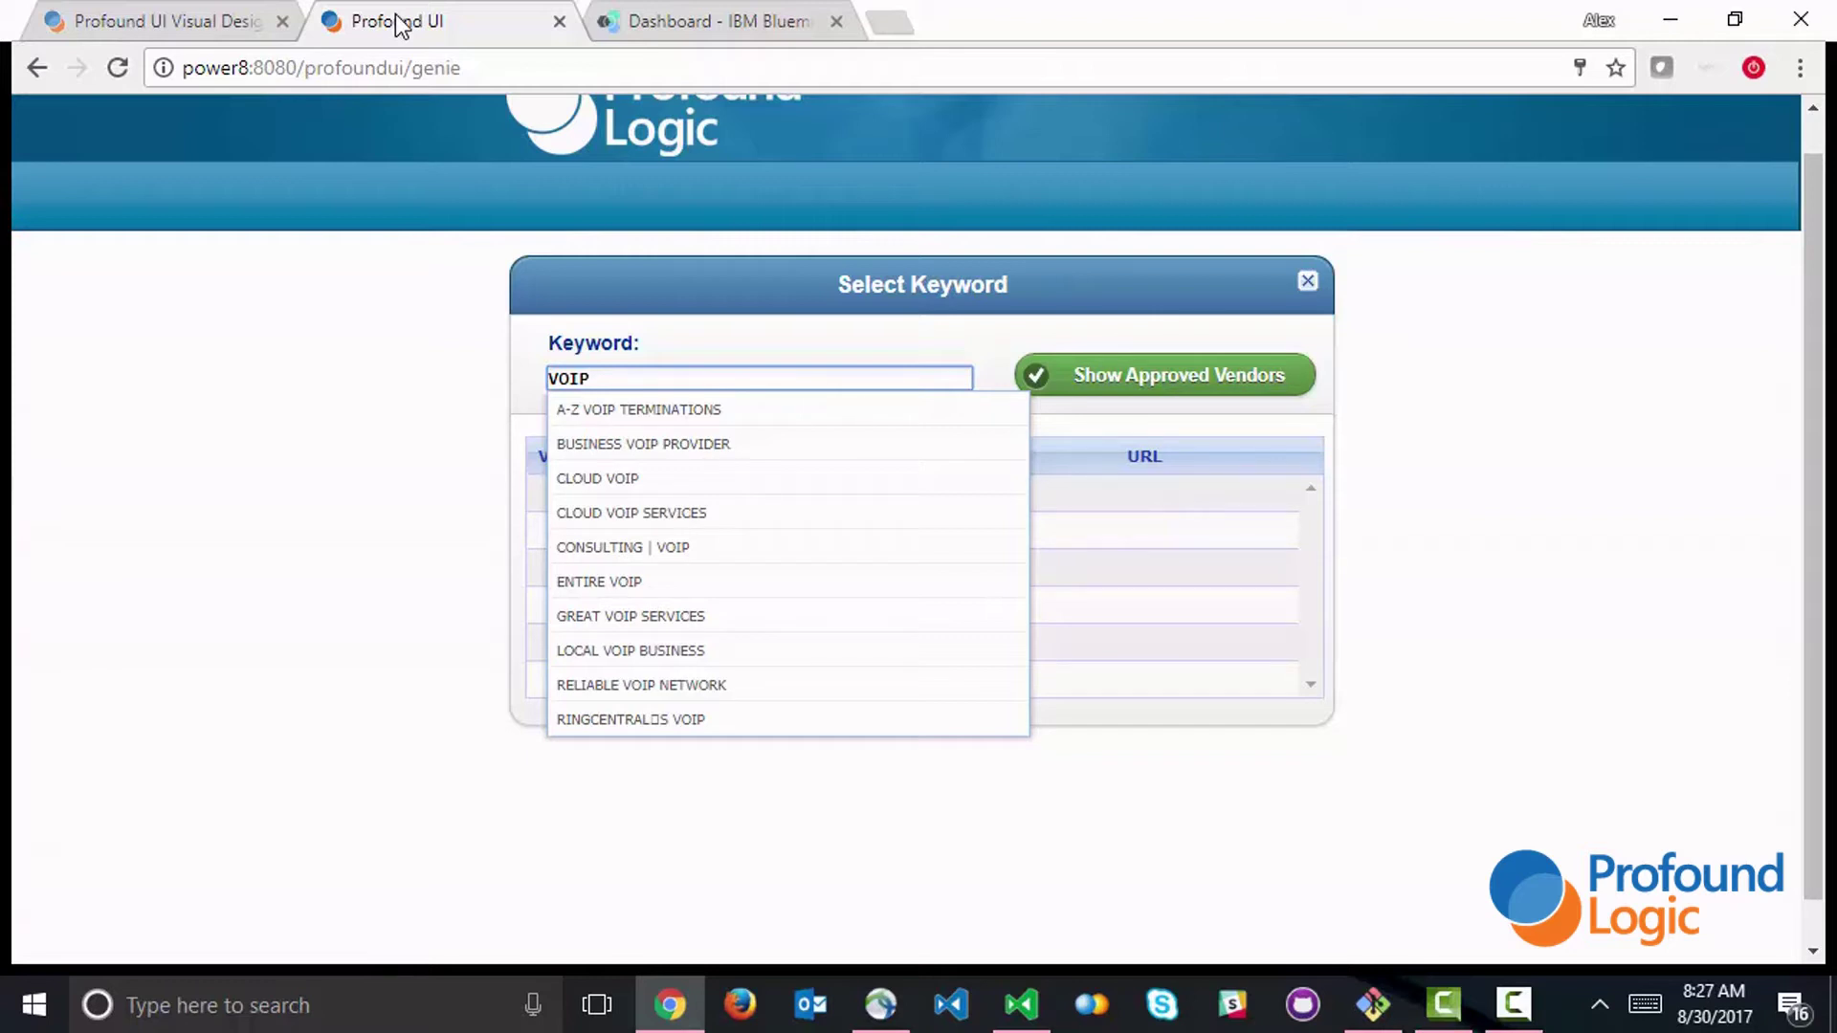
# List approved vendors for keyword BUSINESS VOIP PROVIDER, then move to the IBM Bluemix dashboard.
pyautogui.click(718, 444)
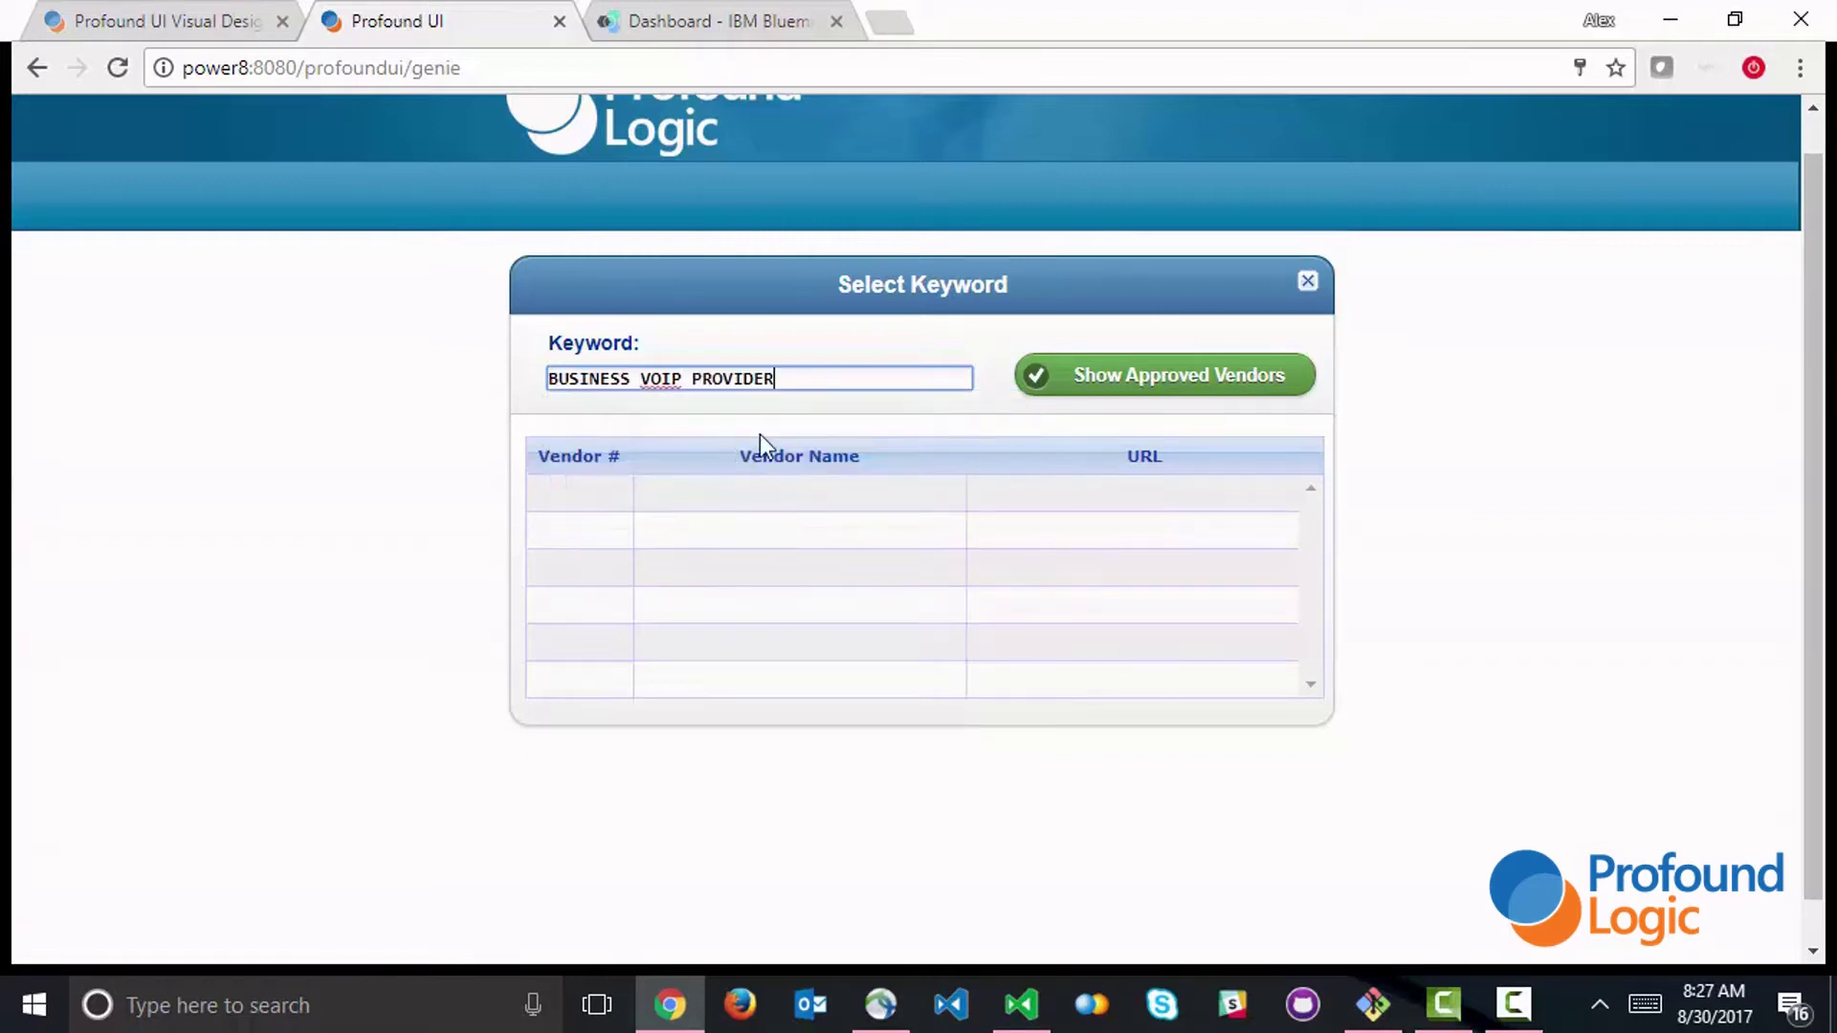
pyautogui.click(1191, 374)
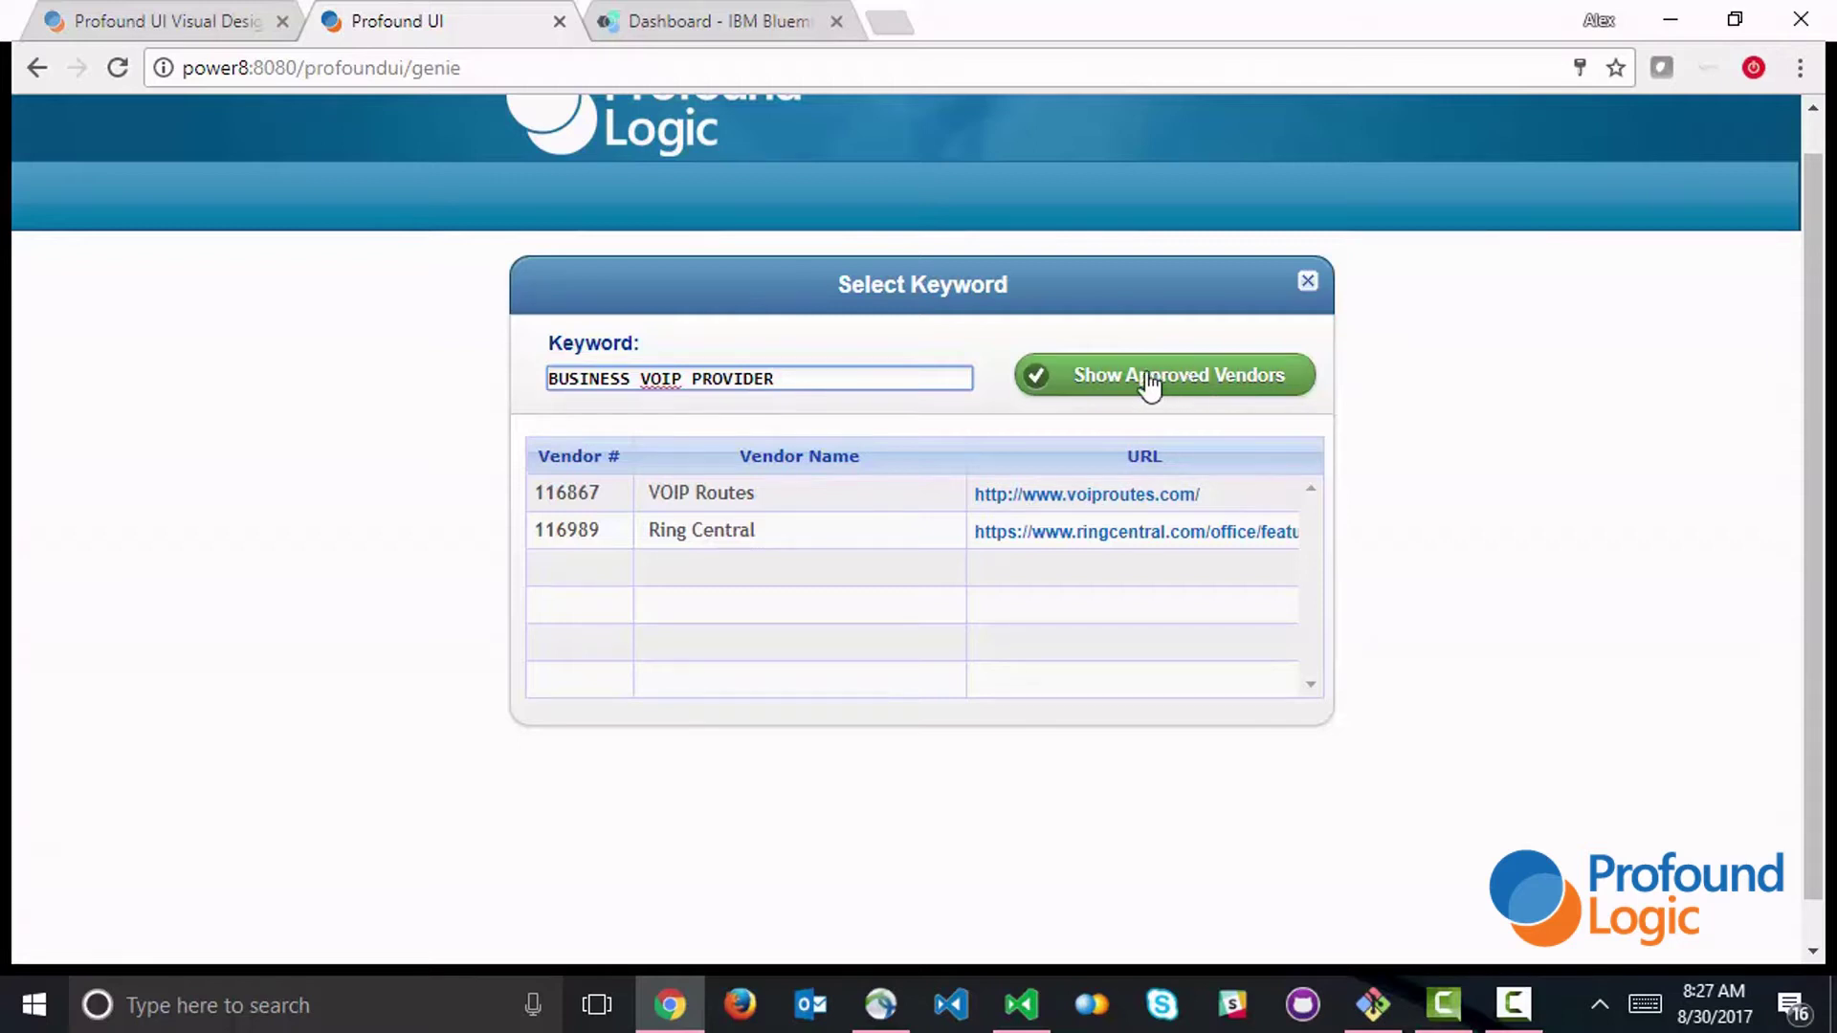
pyautogui.click(672, 20)
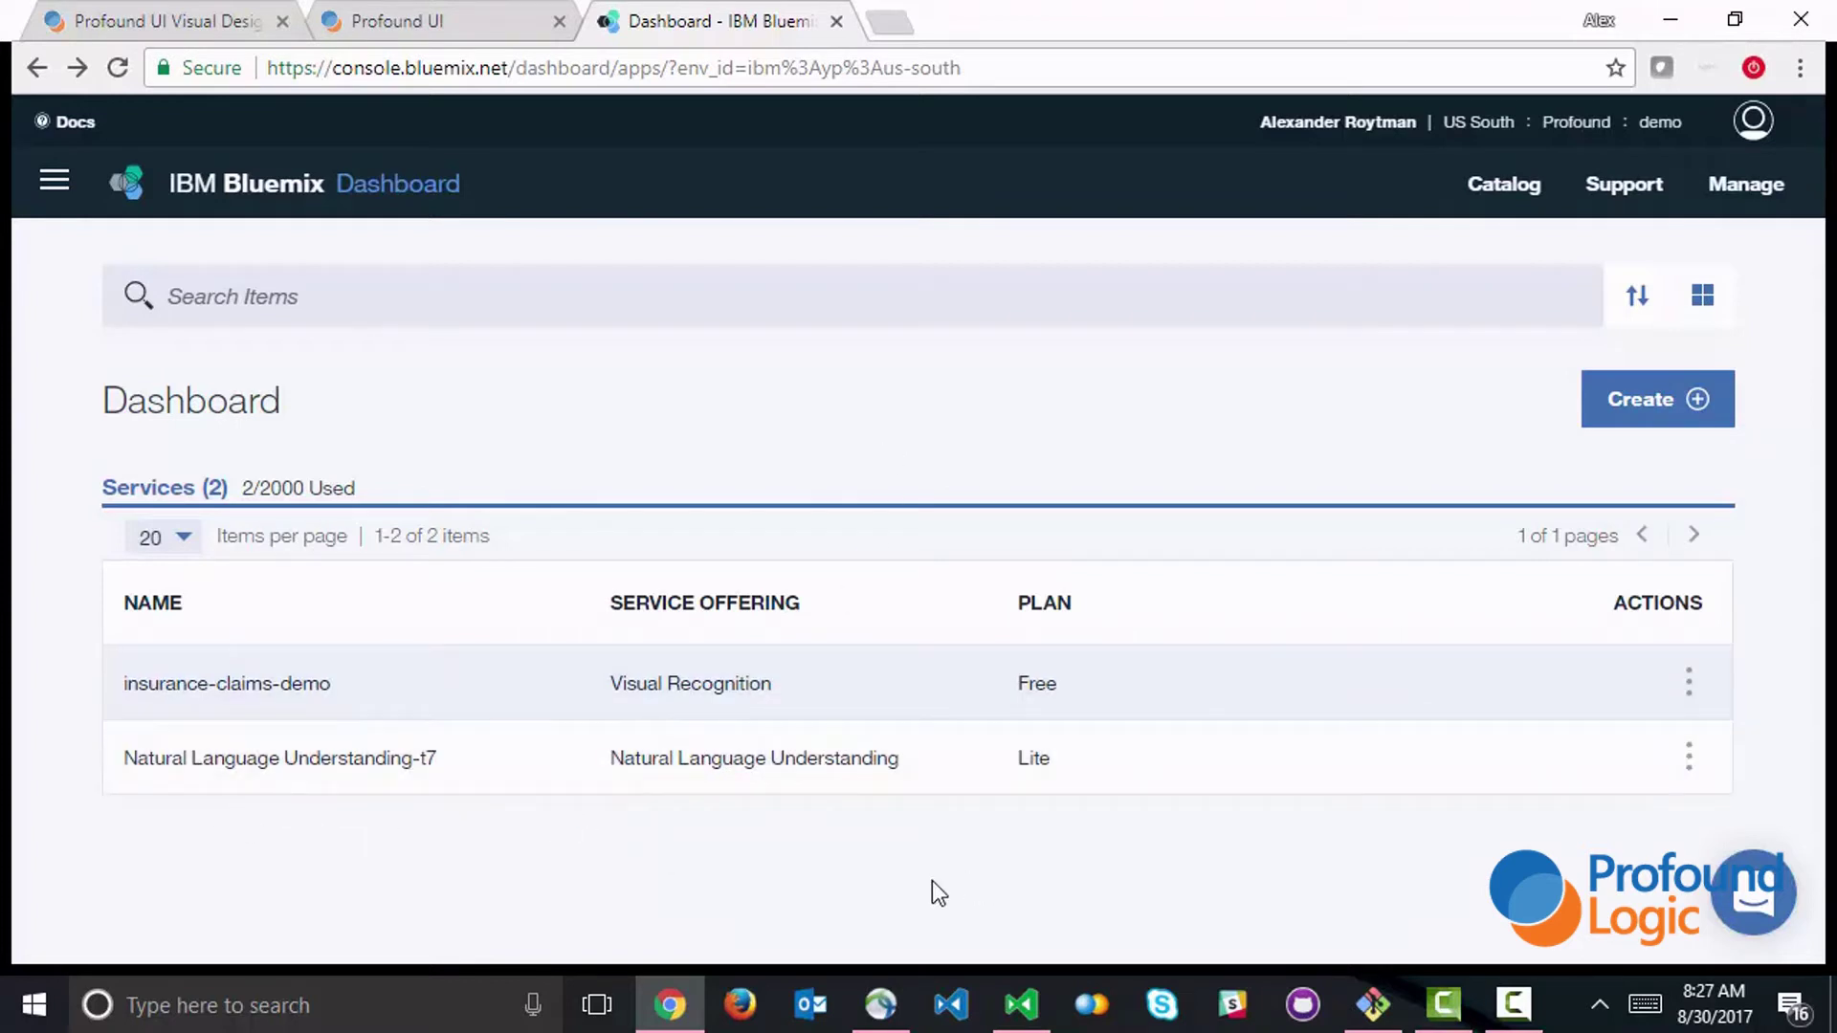
# Open the Natural Language Understanding-t7 service and its developer documentation.
pyautogui.click(292, 763)
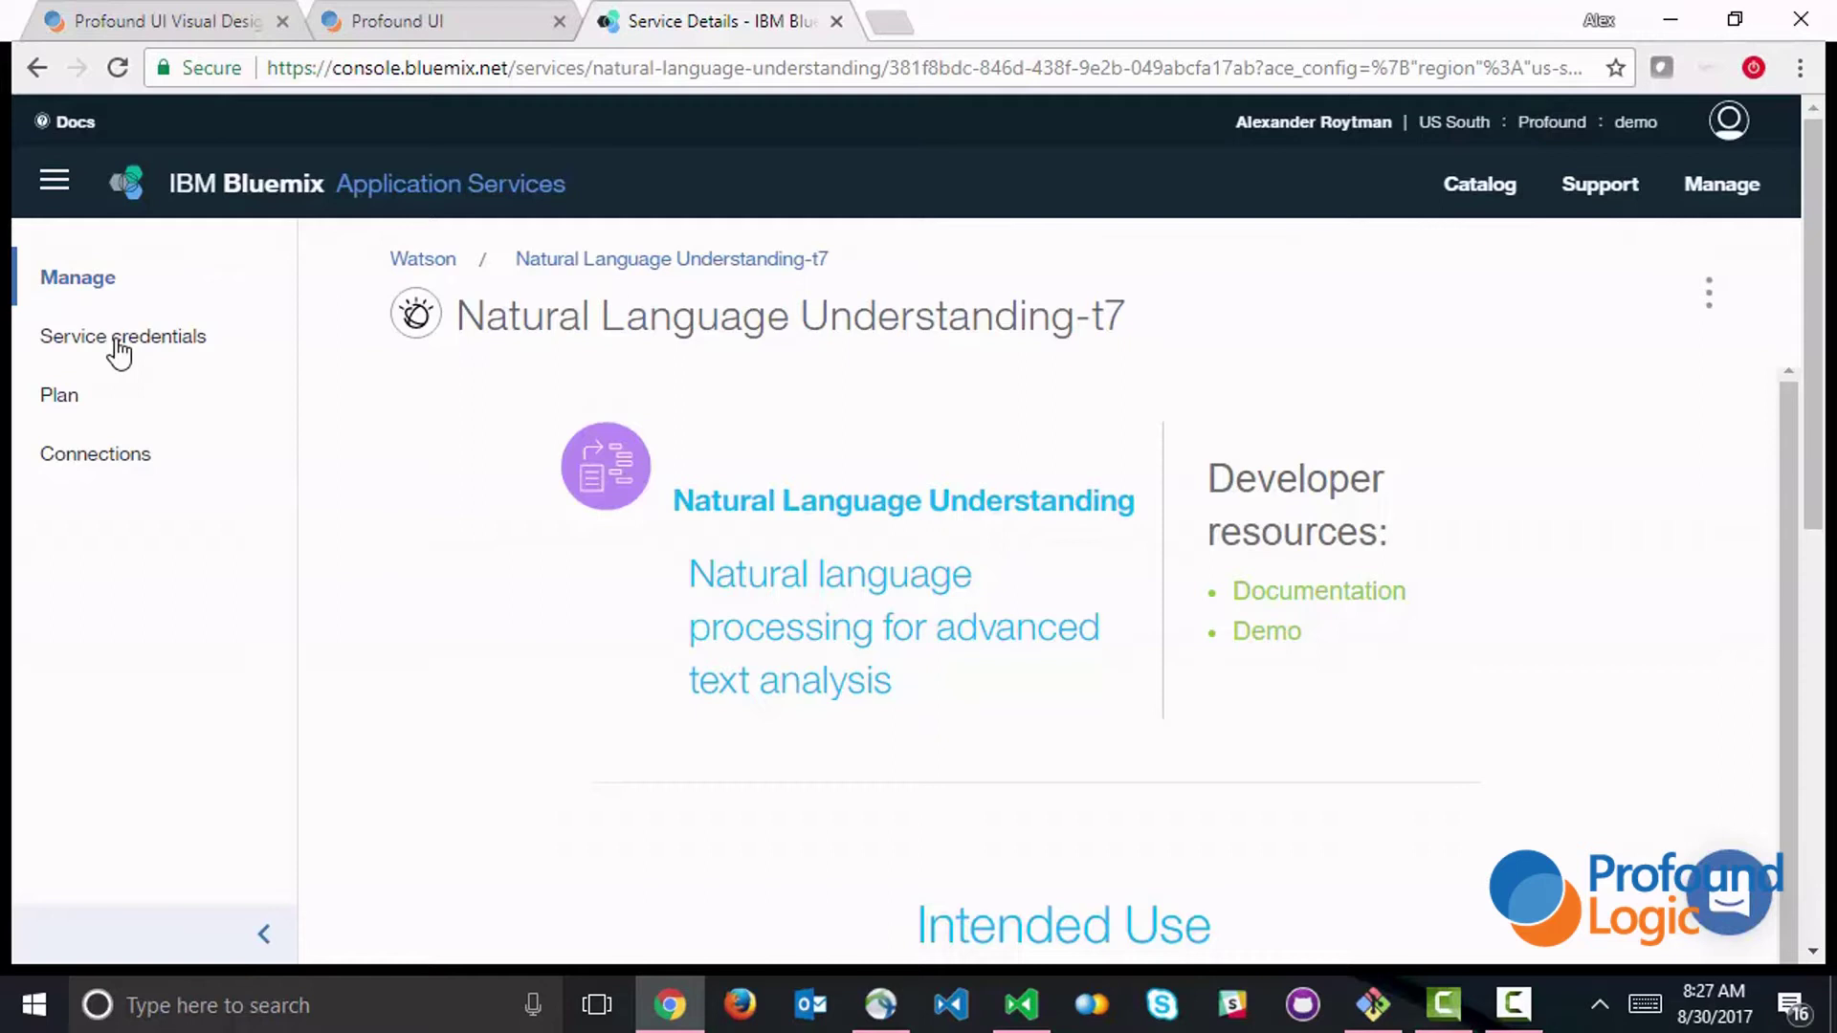
pyautogui.click(1319, 592)
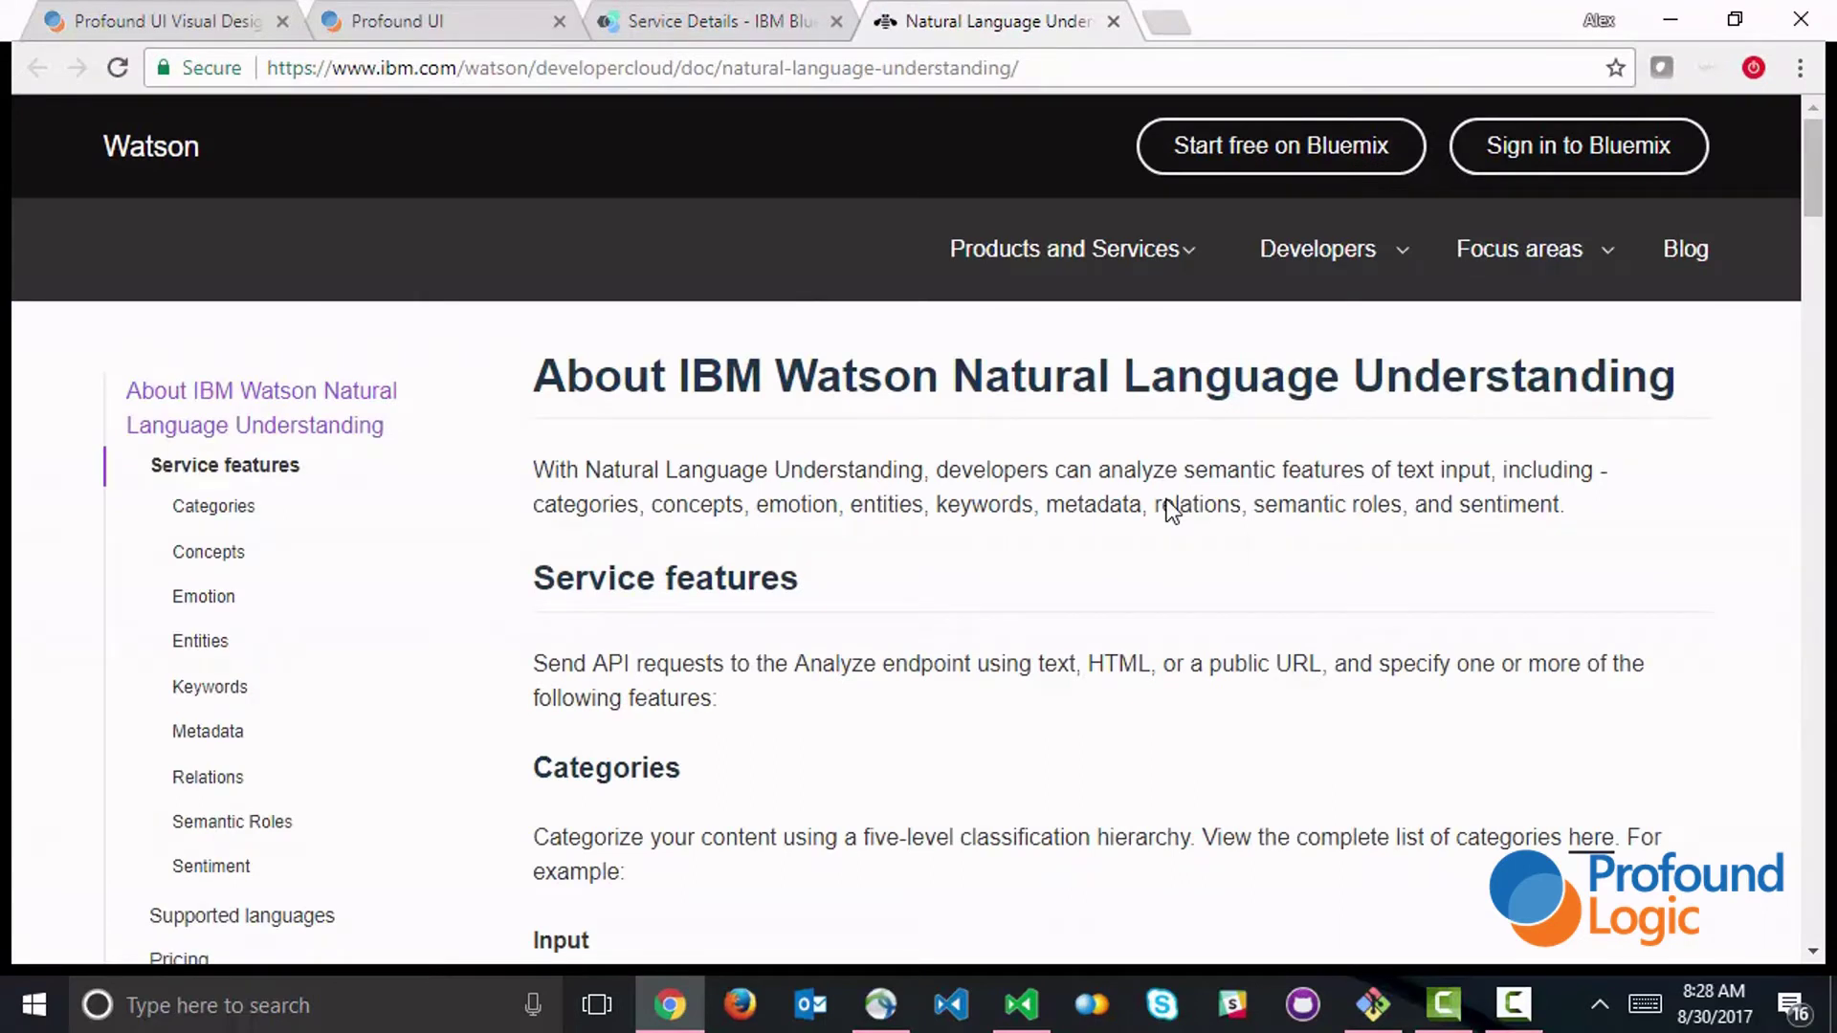
# Jump to the Keywords feature section of the Watson documentation.
pyautogui.click(215, 690)
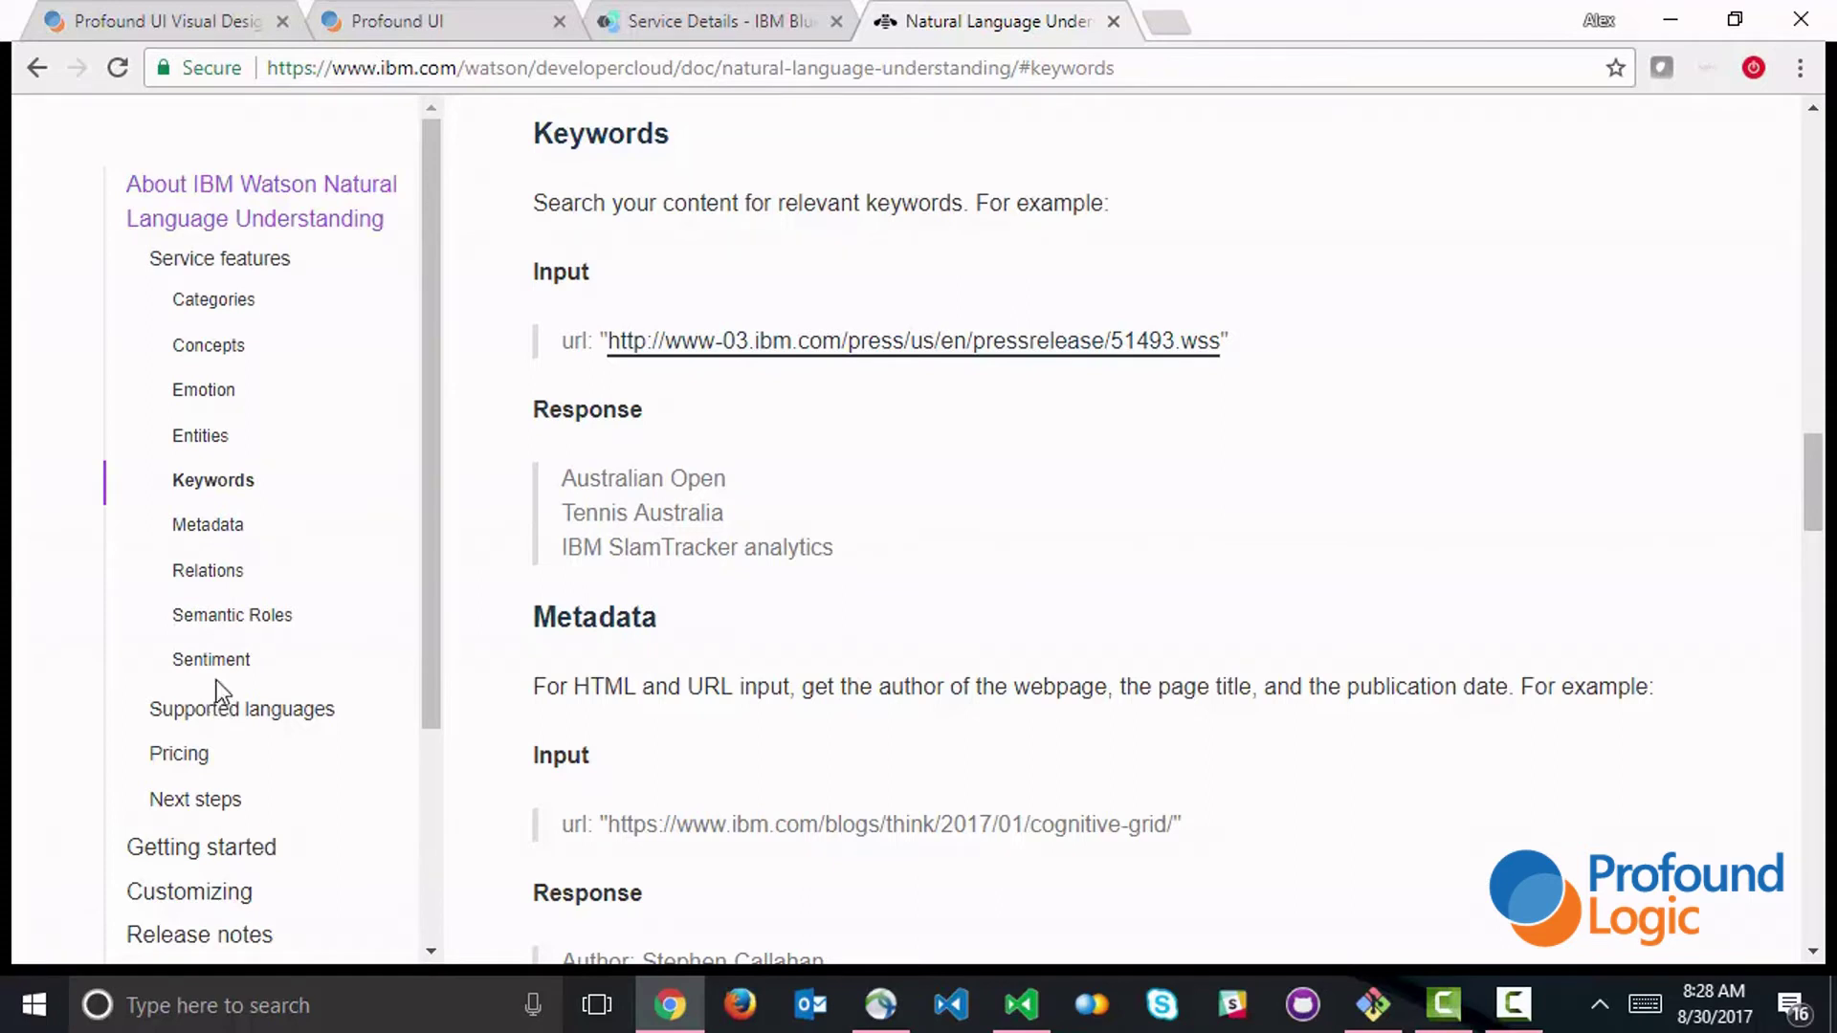
pyautogui.scroll(-3, 259, 655)
pyautogui.scroll(-1, 188, 861)
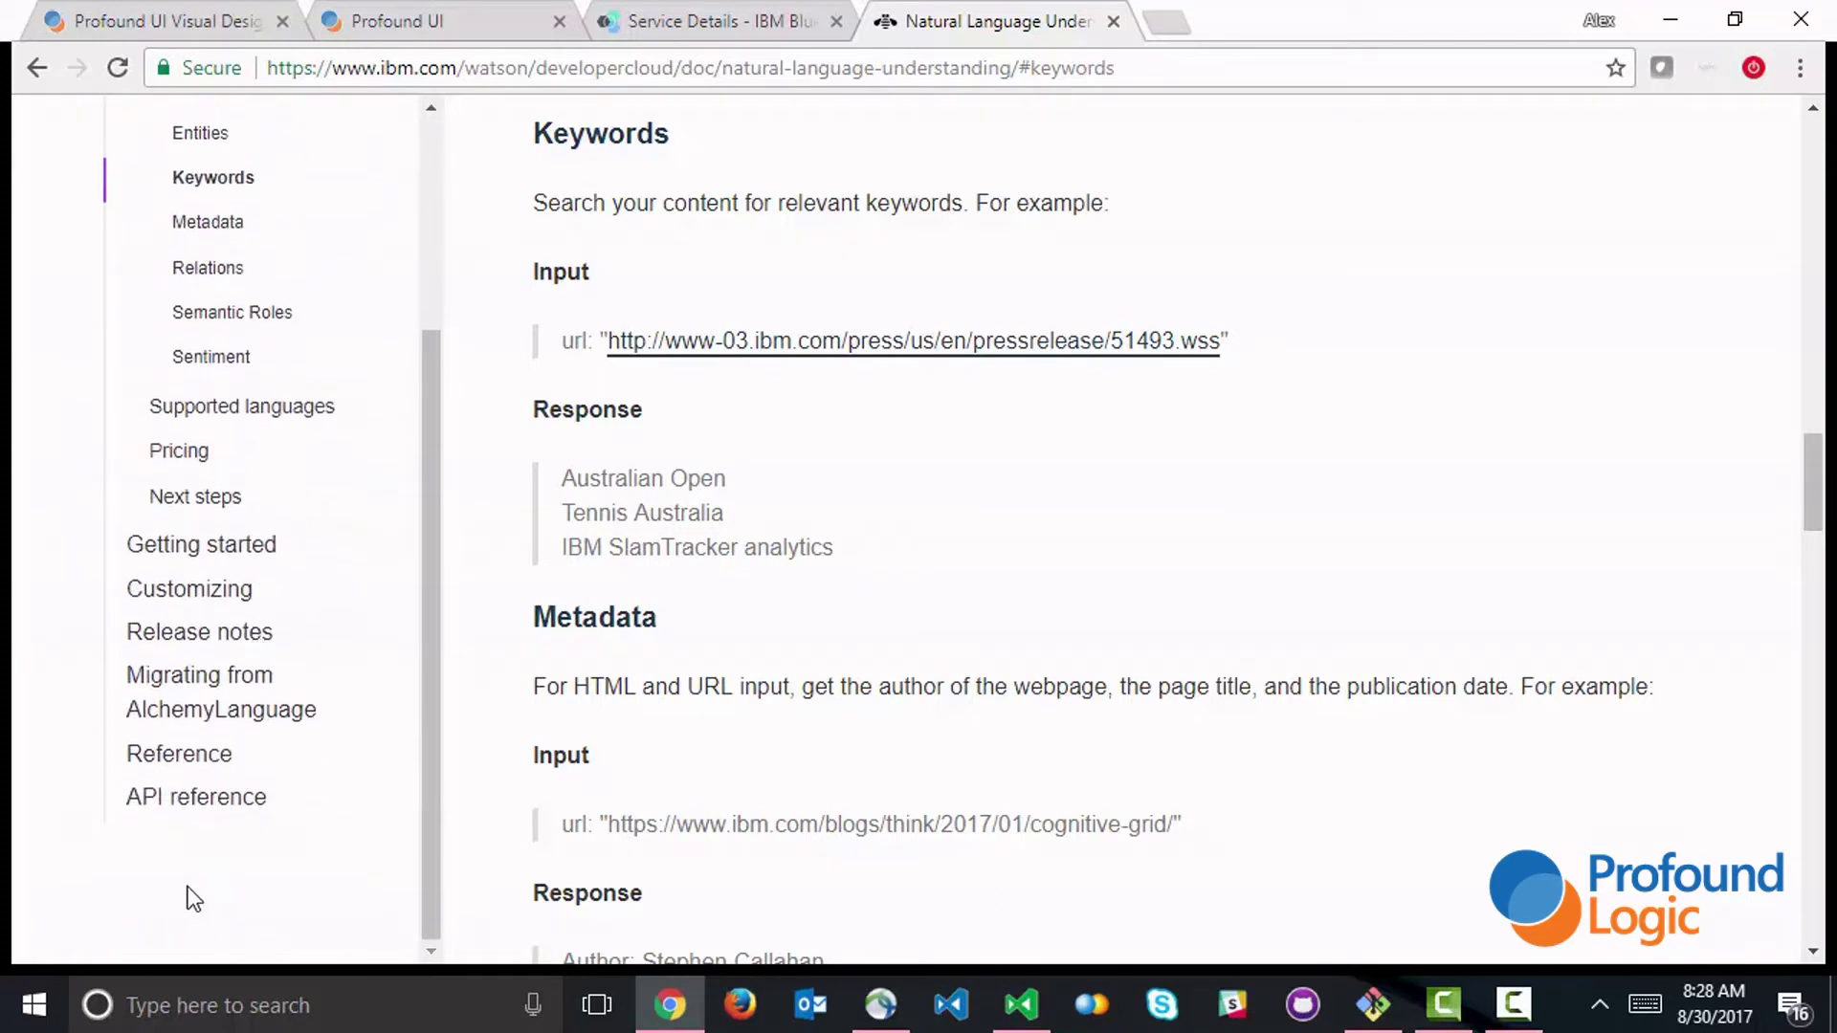
# Open the Natural Language Understanding API reference with the Node install command.
pyautogui.click(197, 800)
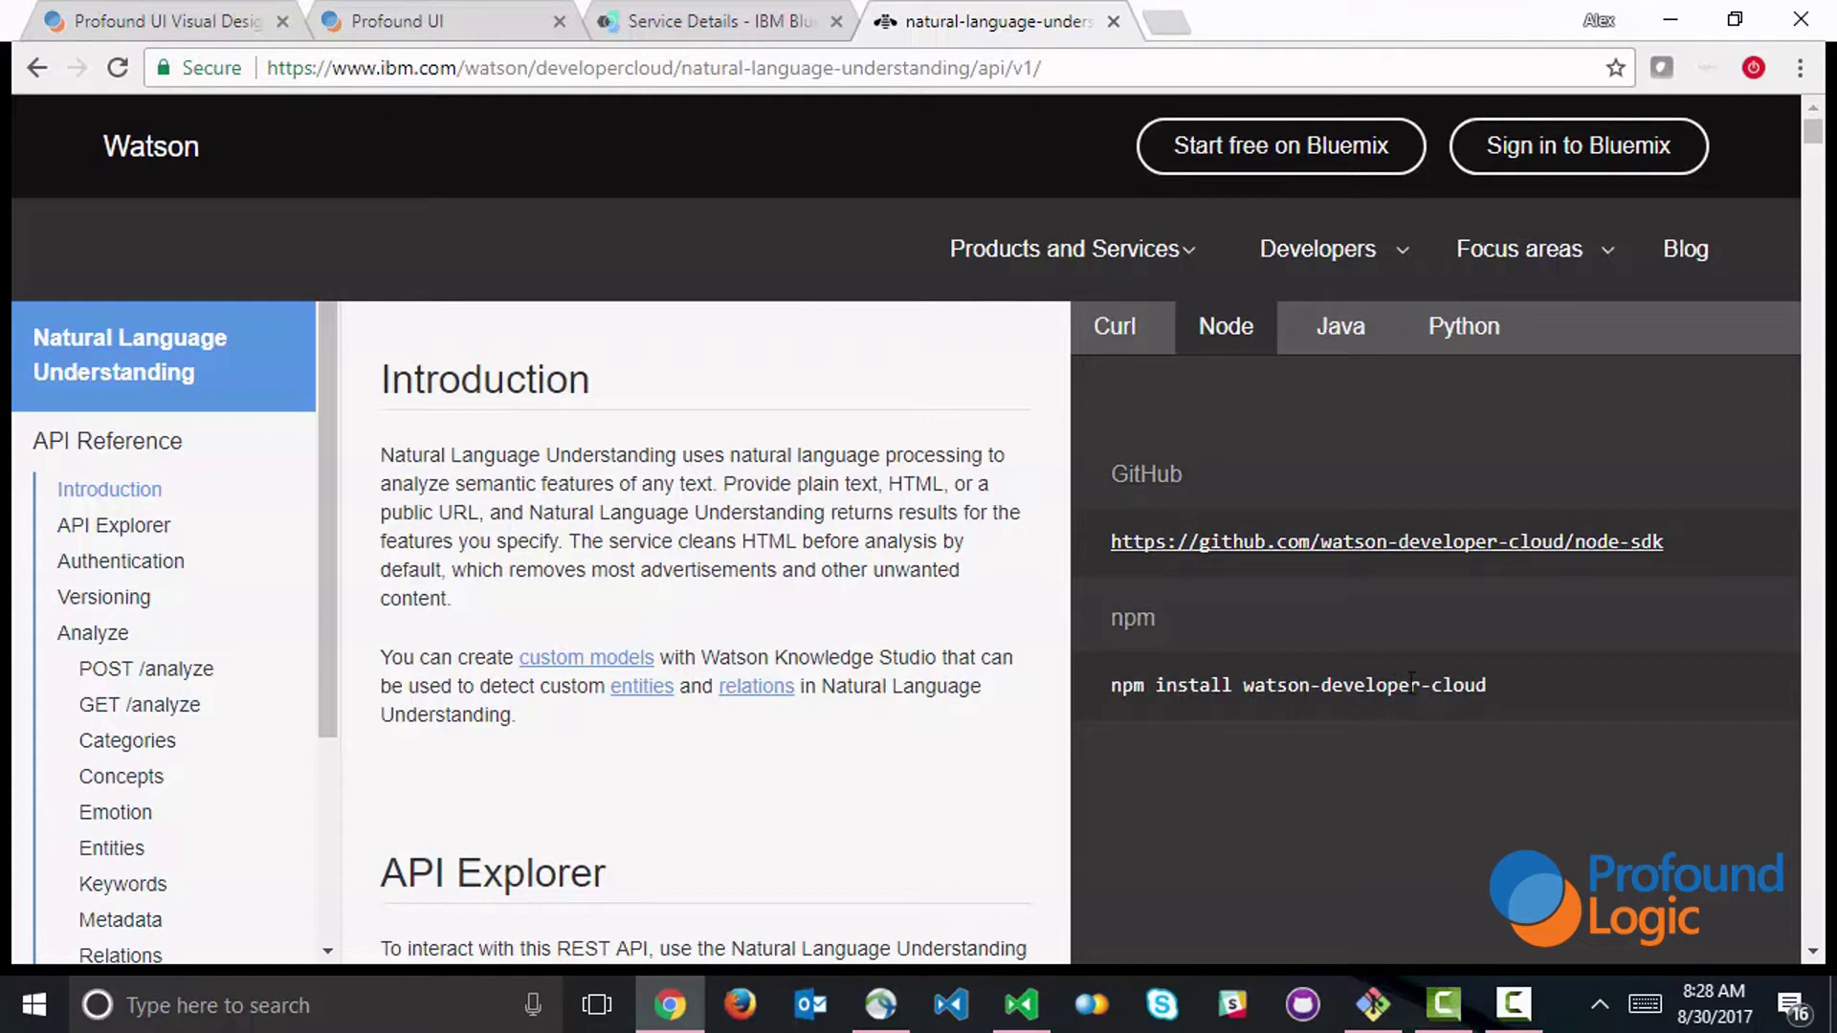
pyautogui.scroll(-2, 1436, 684)
pyautogui.scroll(-4, 1428, 674)
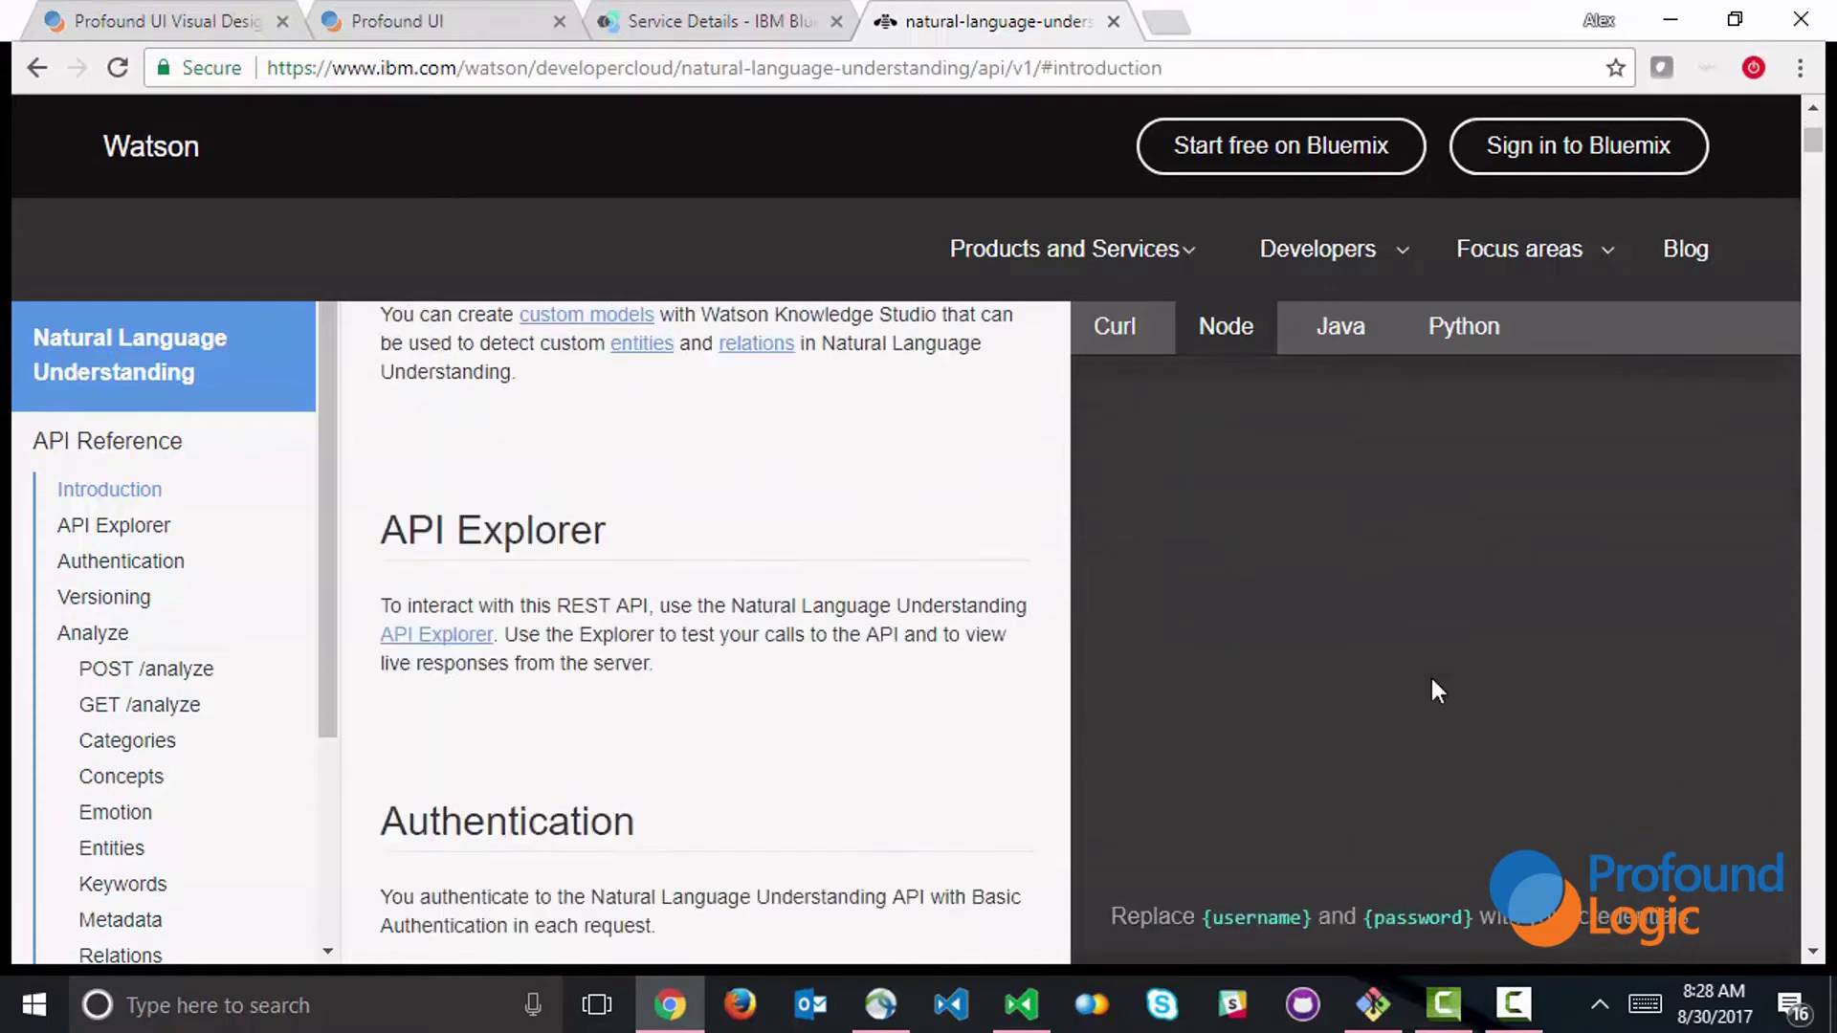
pyautogui.scroll(-4, 1428, 673)
pyautogui.scroll(-3, 1428, 672)
pyautogui.scroll(-3, 1419, 674)
pyautogui.scroll(-4, 1419, 673)
pyautogui.scroll(1, 1420, 672)
pyautogui.scroll(5, 1419, 674)
pyautogui.scroll(5, 1419, 674)
pyautogui.scroll(2, 1419, 673)
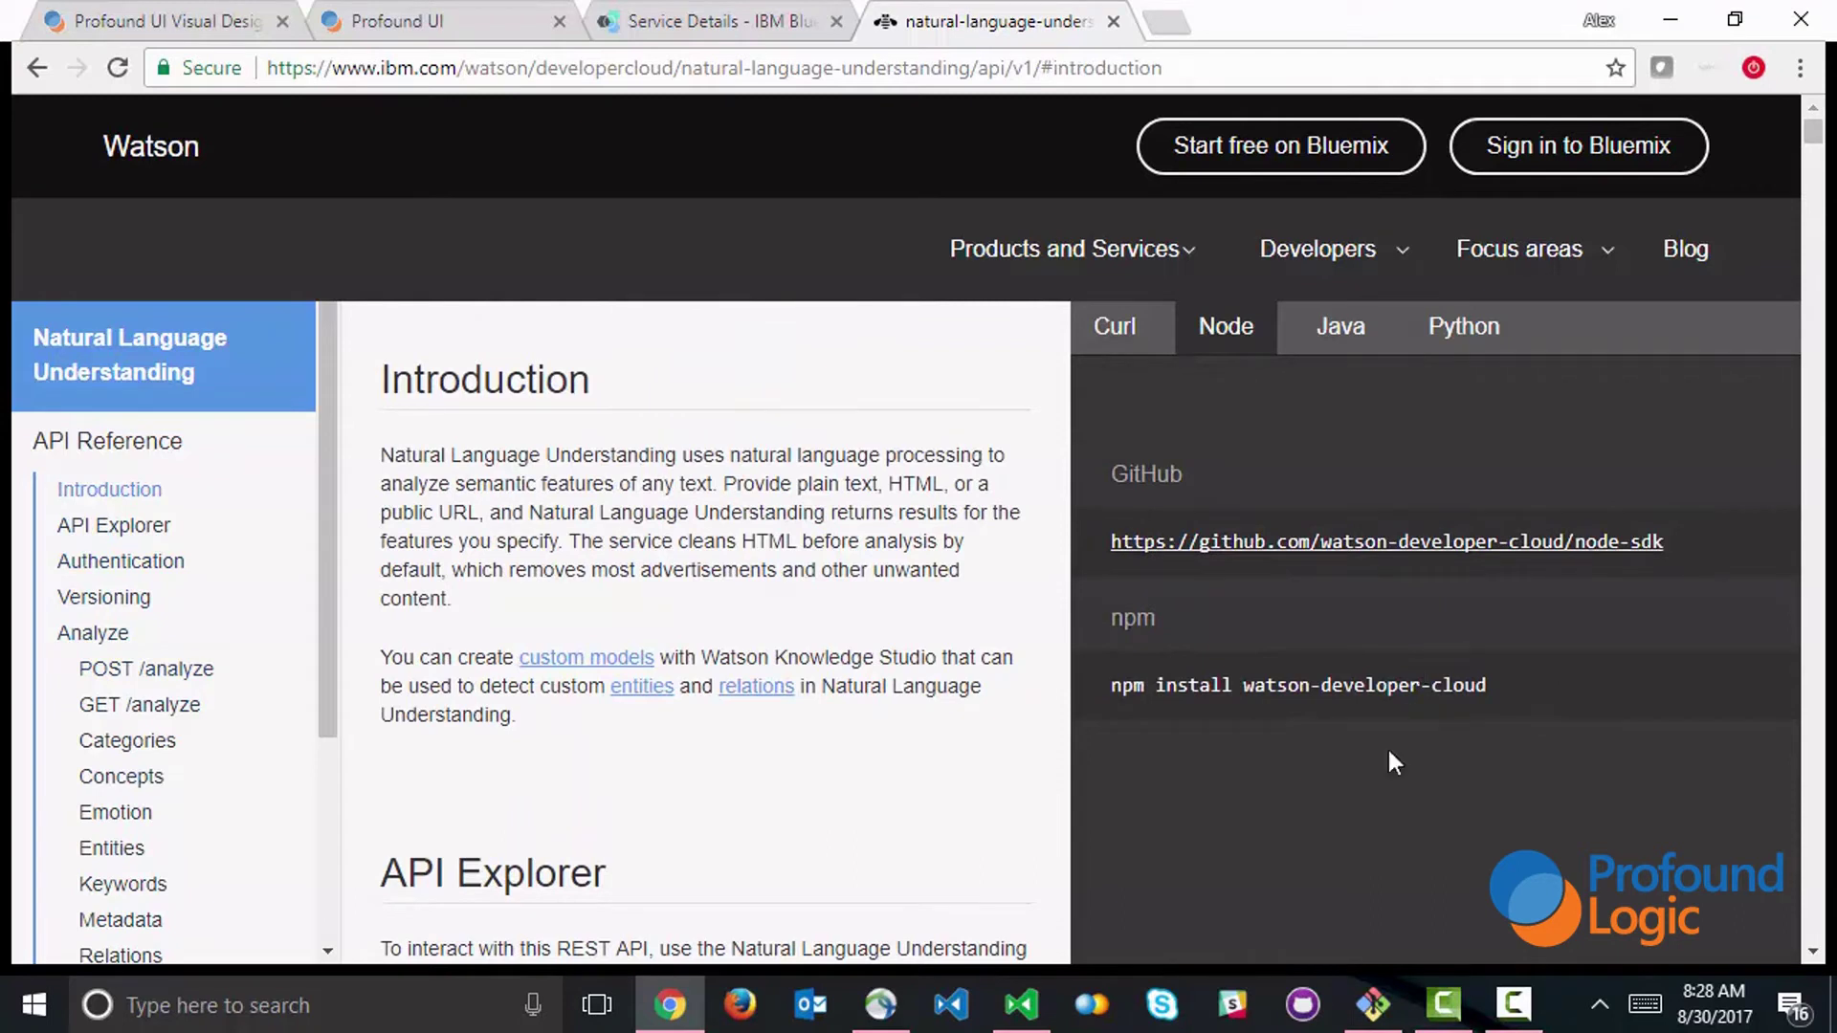
# Bring the MINGW64 project terminal showing watson-developer-cloud installed to the front.
pyautogui.click(1370, 1005)
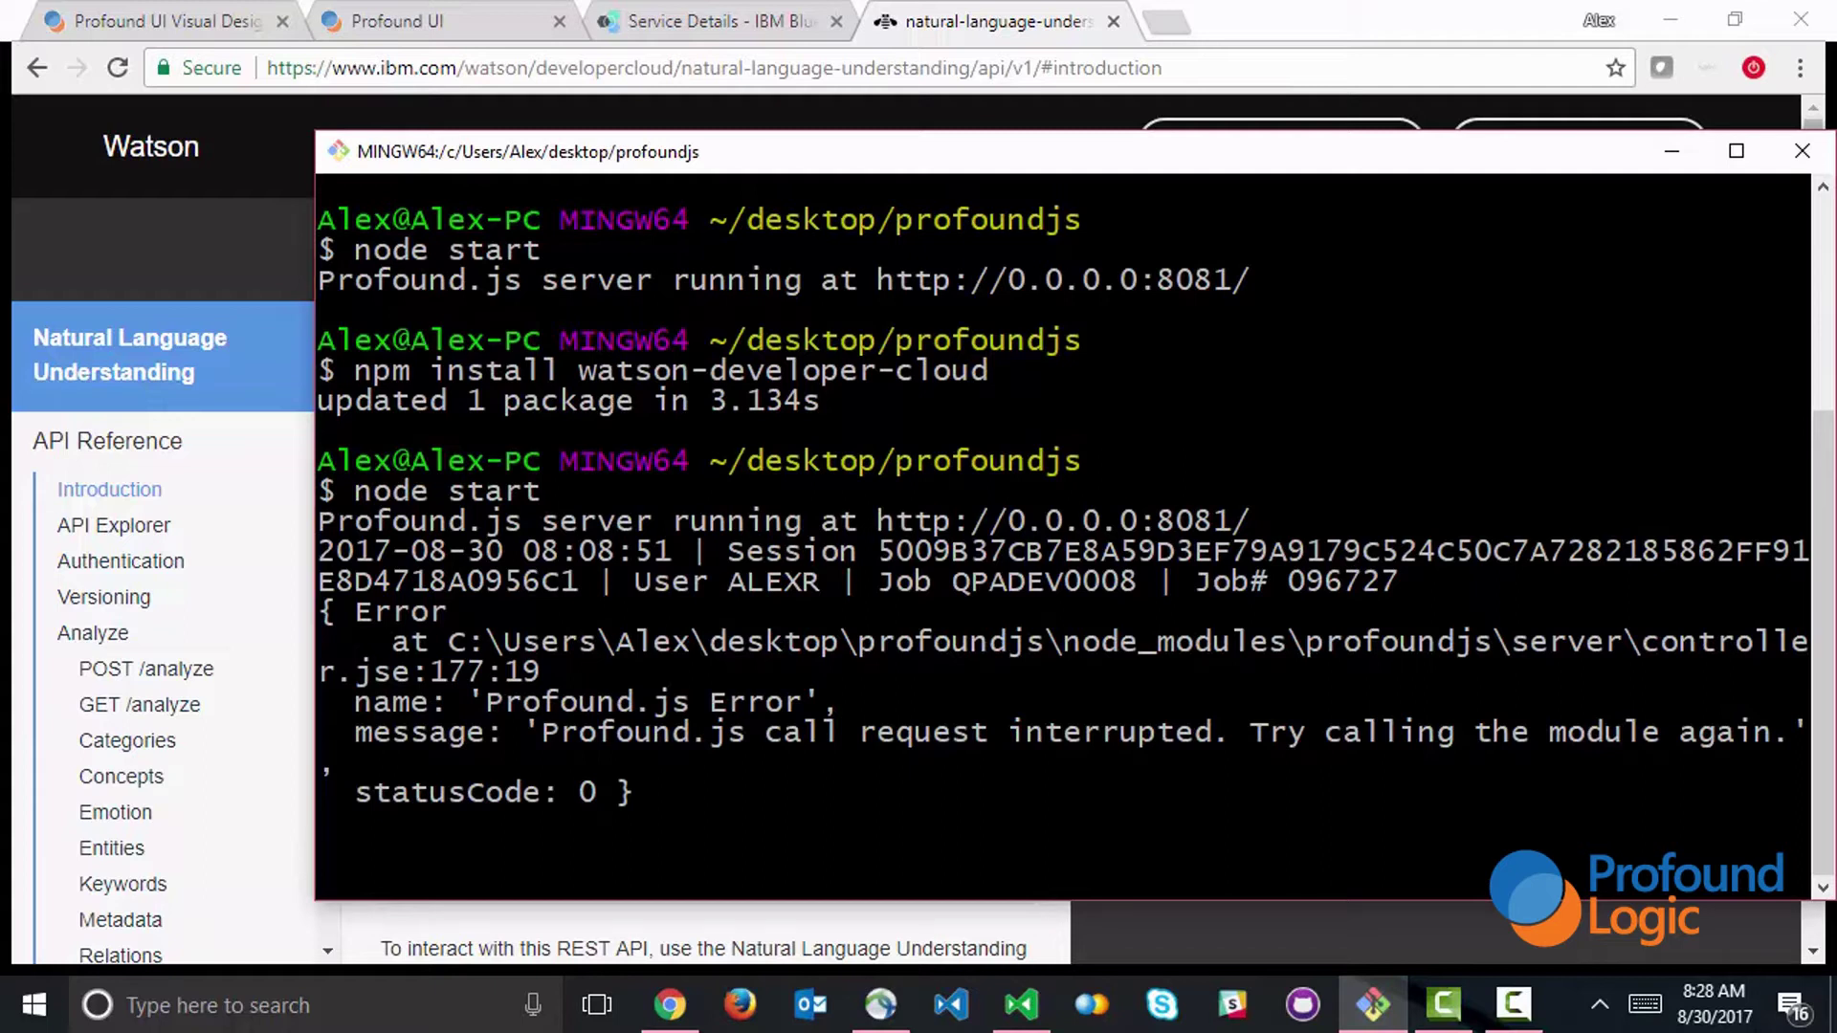
# Show watson1.js in the editor, highlighting the require path and Watson NLU setup block.
pyautogui.click(1022, 1004)
pyautogui.click(189, 100)
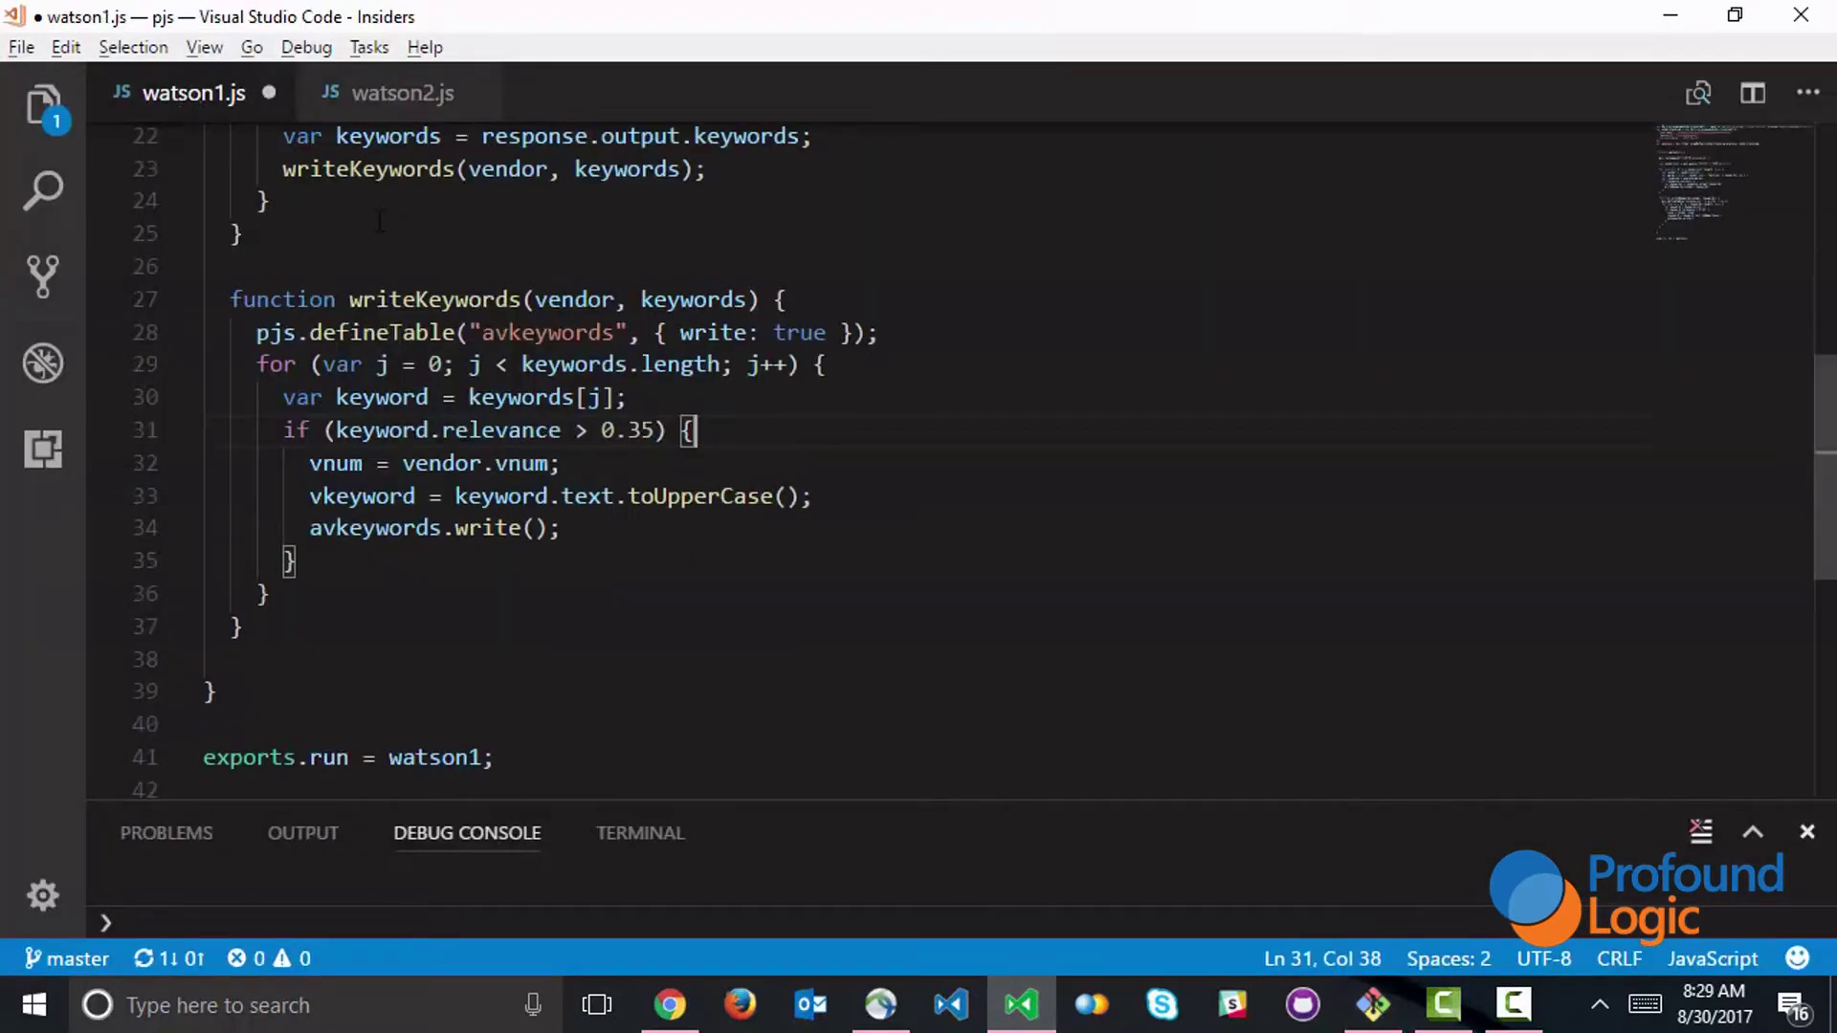
pyautogui.scroll(8, 552, 360)
pyautogui.scroll(8, 553, 359)
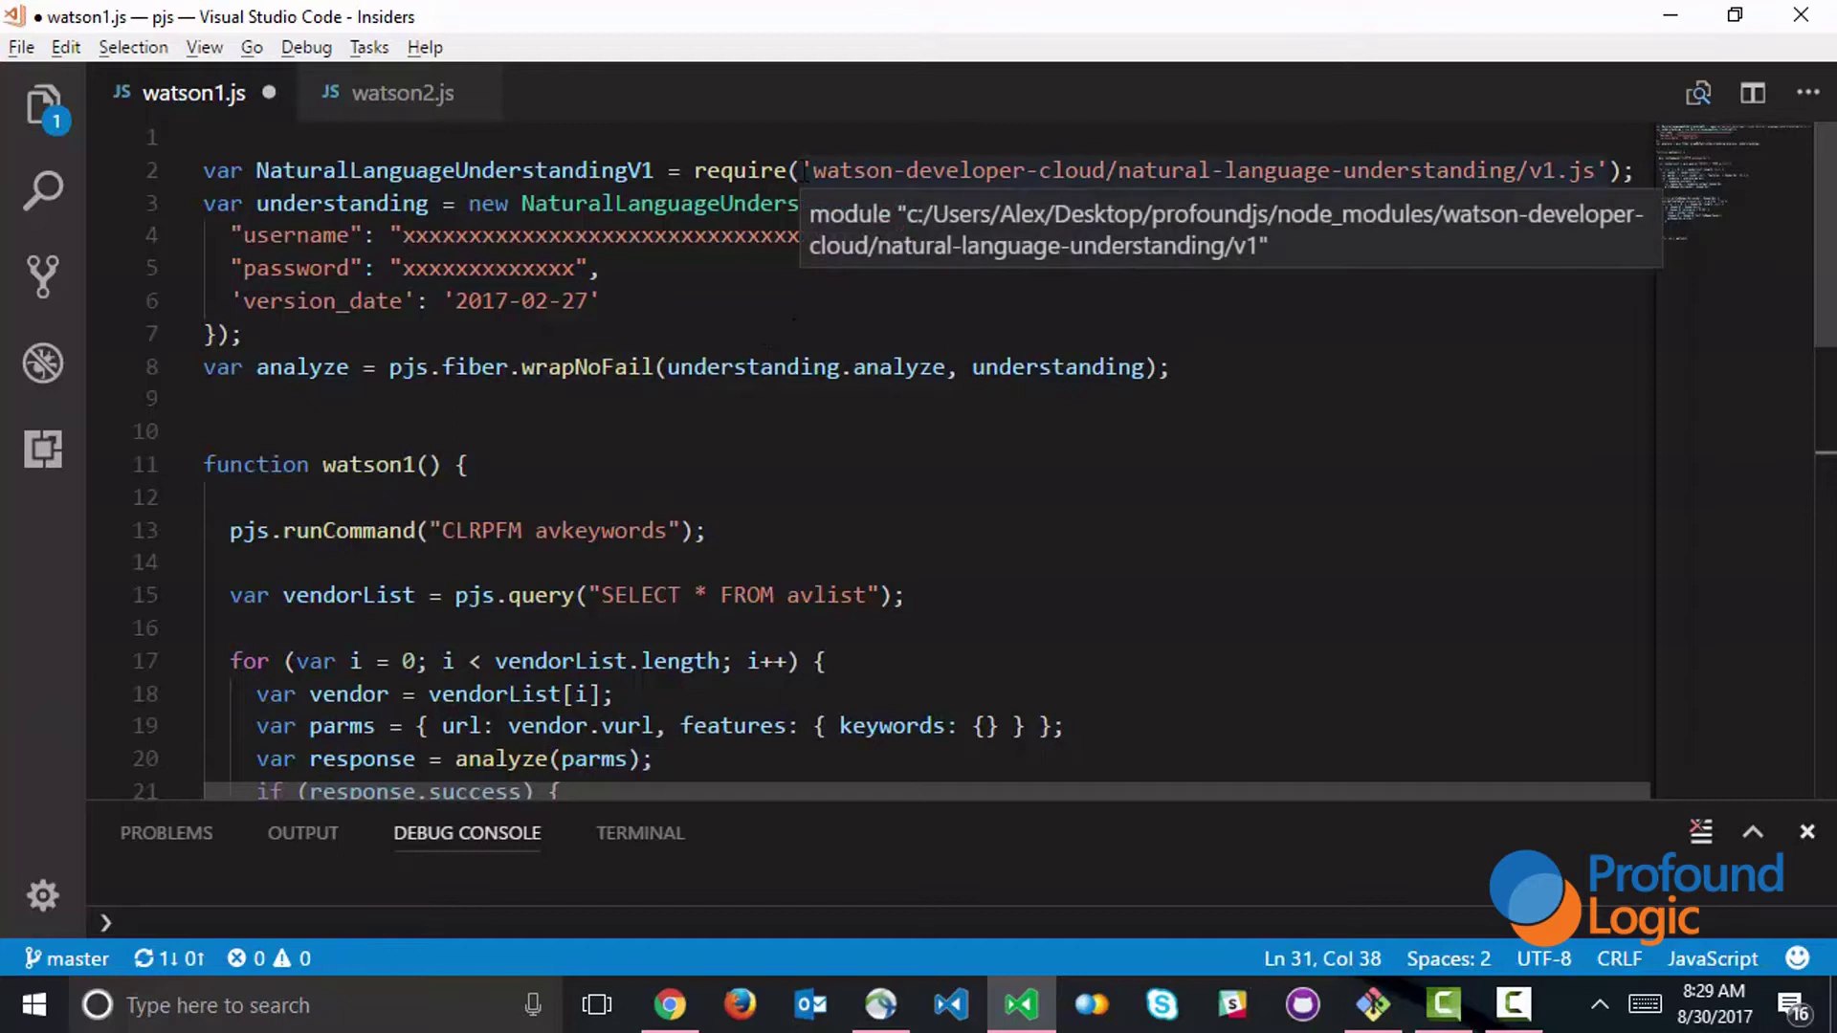
pyautogui.moveTo(800, 171); pyautogui.dragTo(1621, 171)
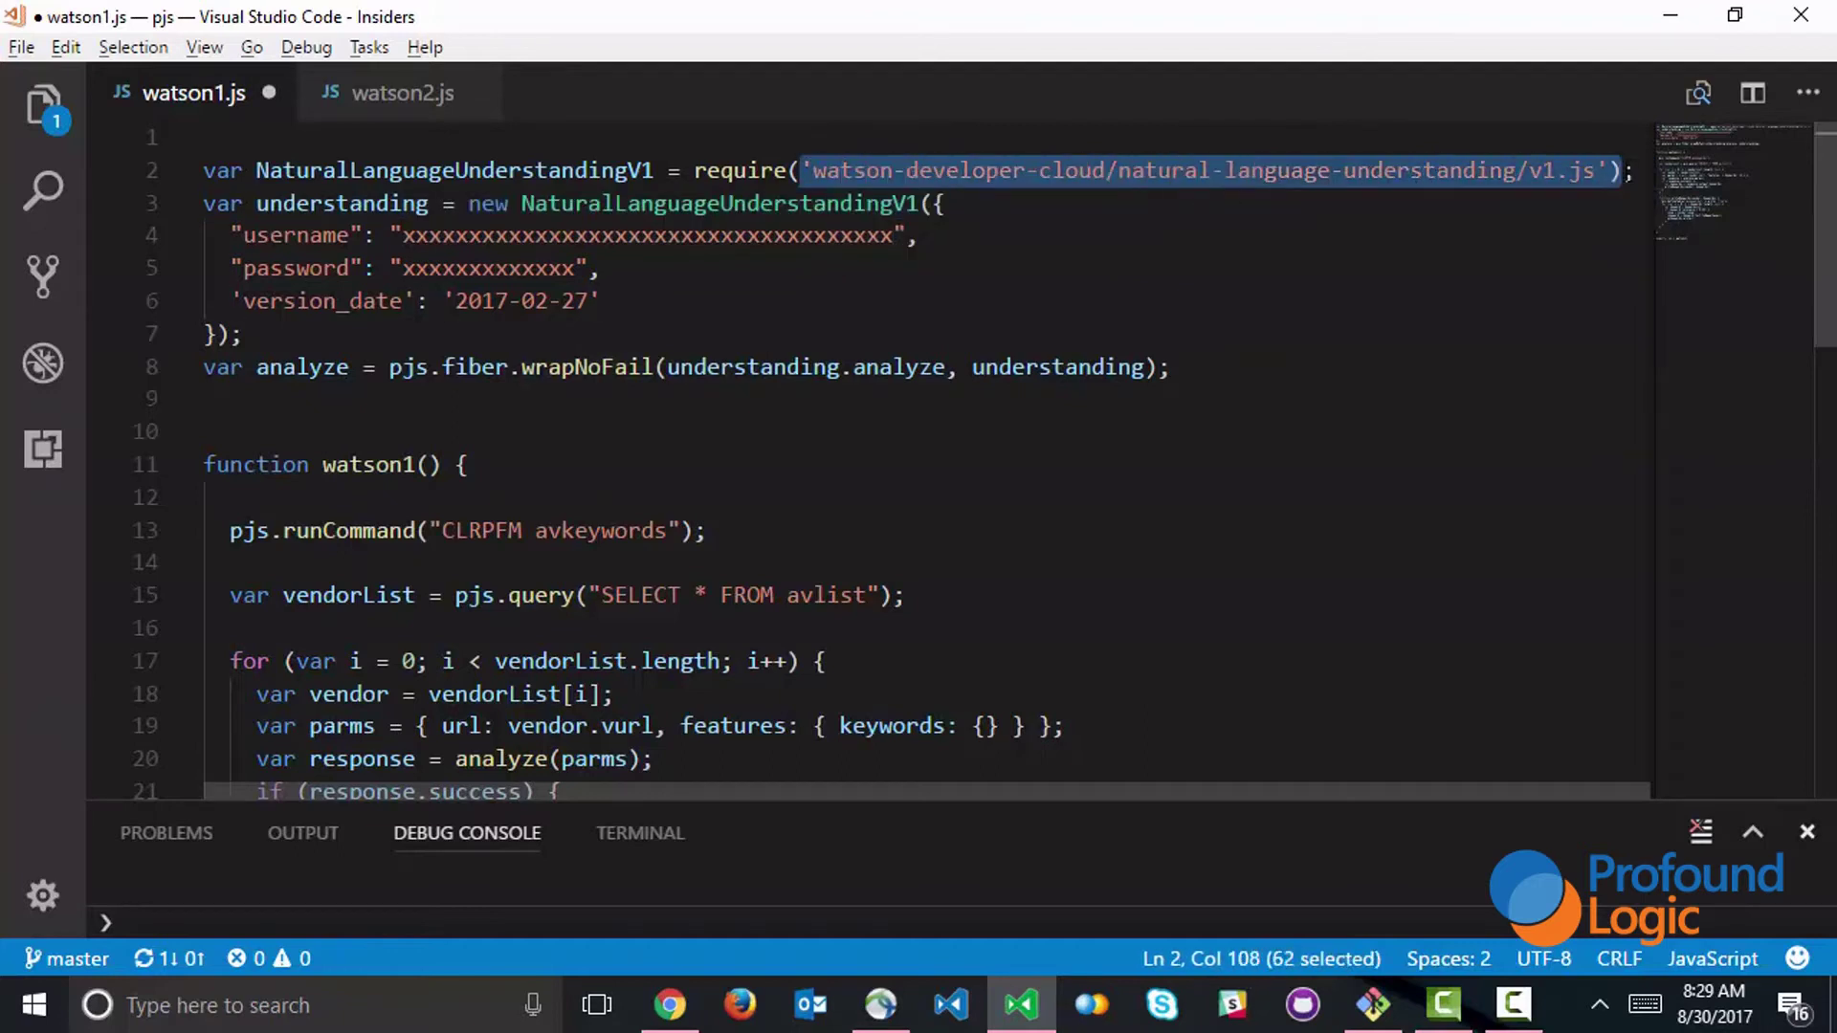
pyautogui.click(1287, 277)
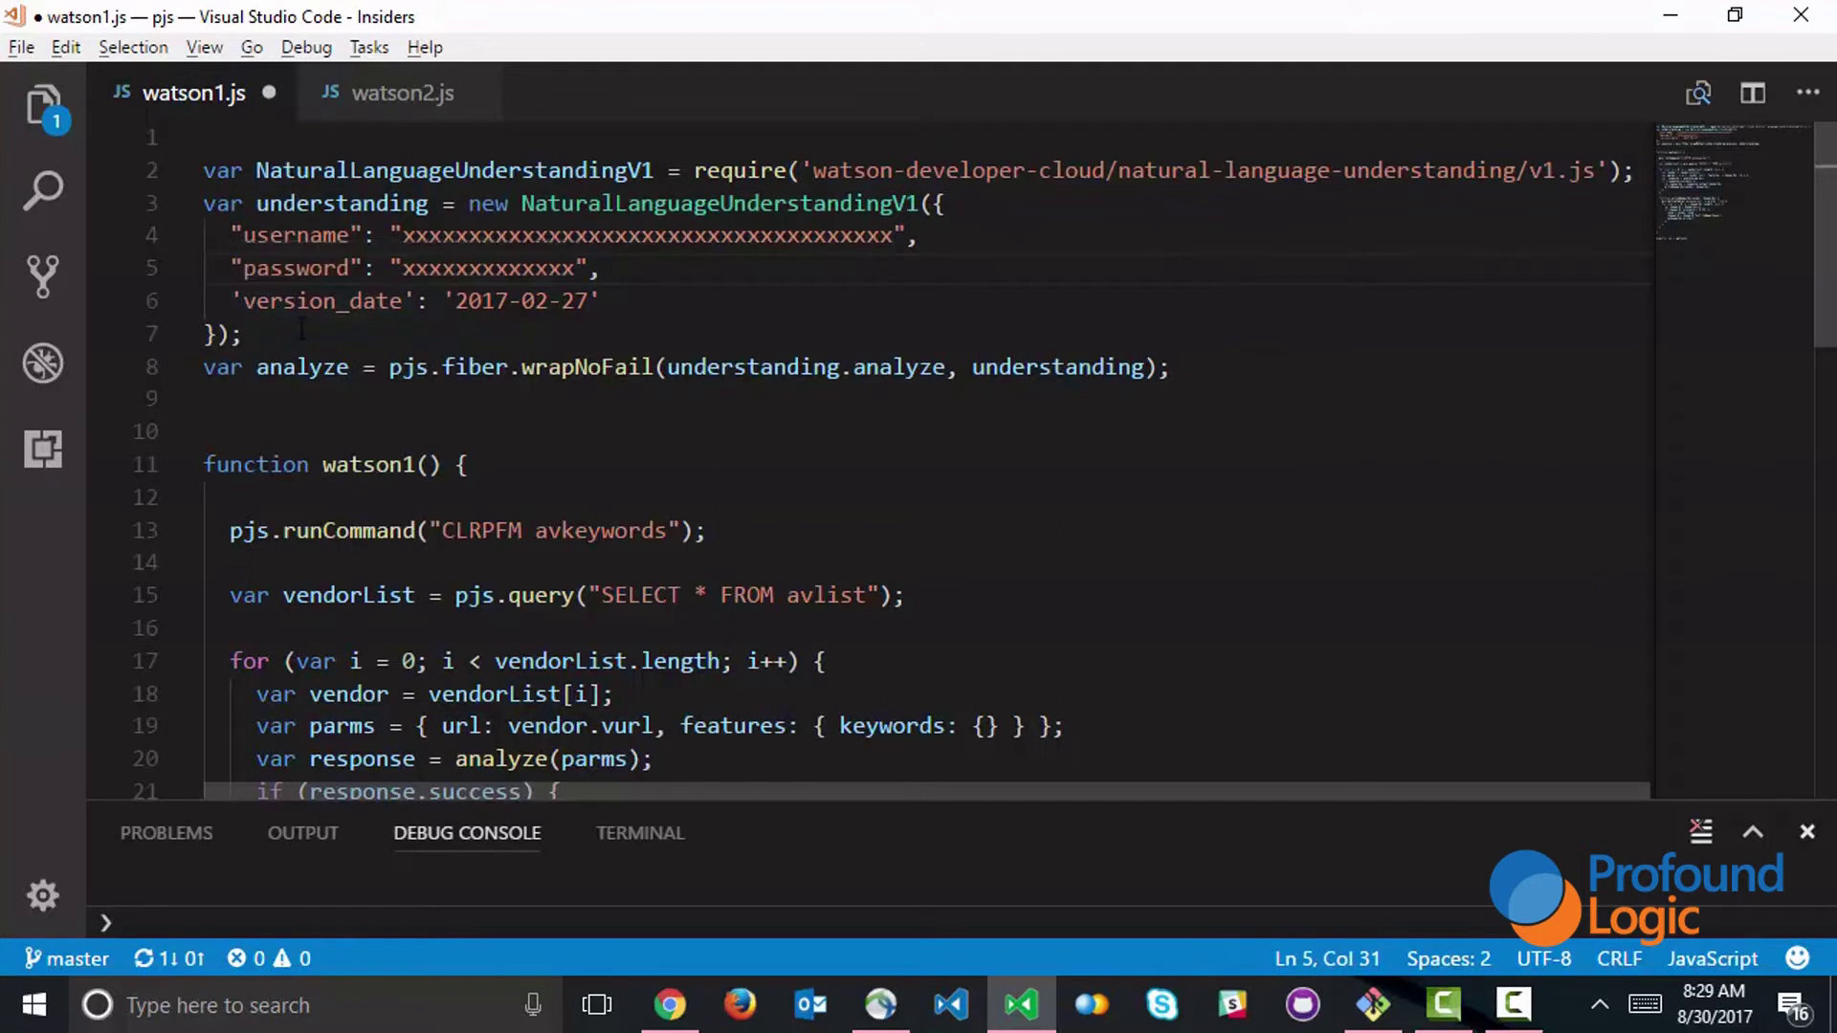
pyautogui.moveTo(244, 333); pyautogui.dragTo(168, 172)
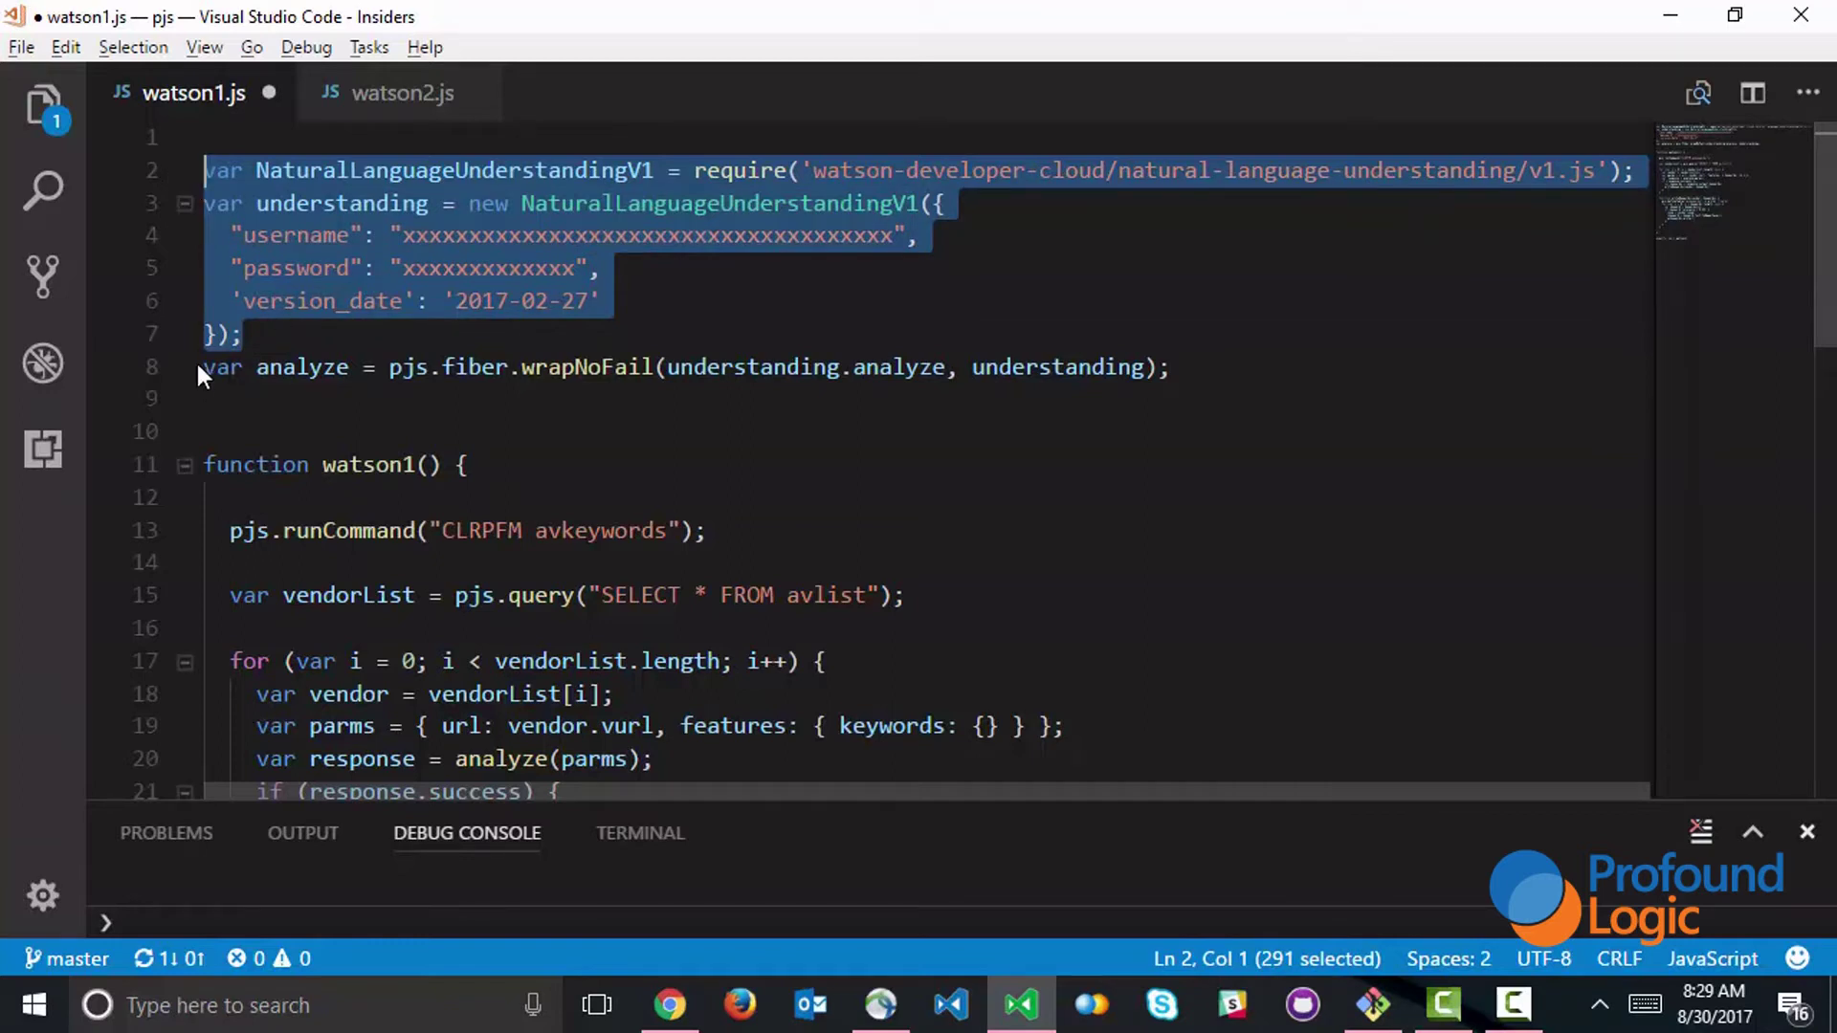
# Highlight the line wrapping understanding.analyze and the analyze variable.
pyautogui.moveTo(204, 369); pyautogui.dragTo(1172, 388)
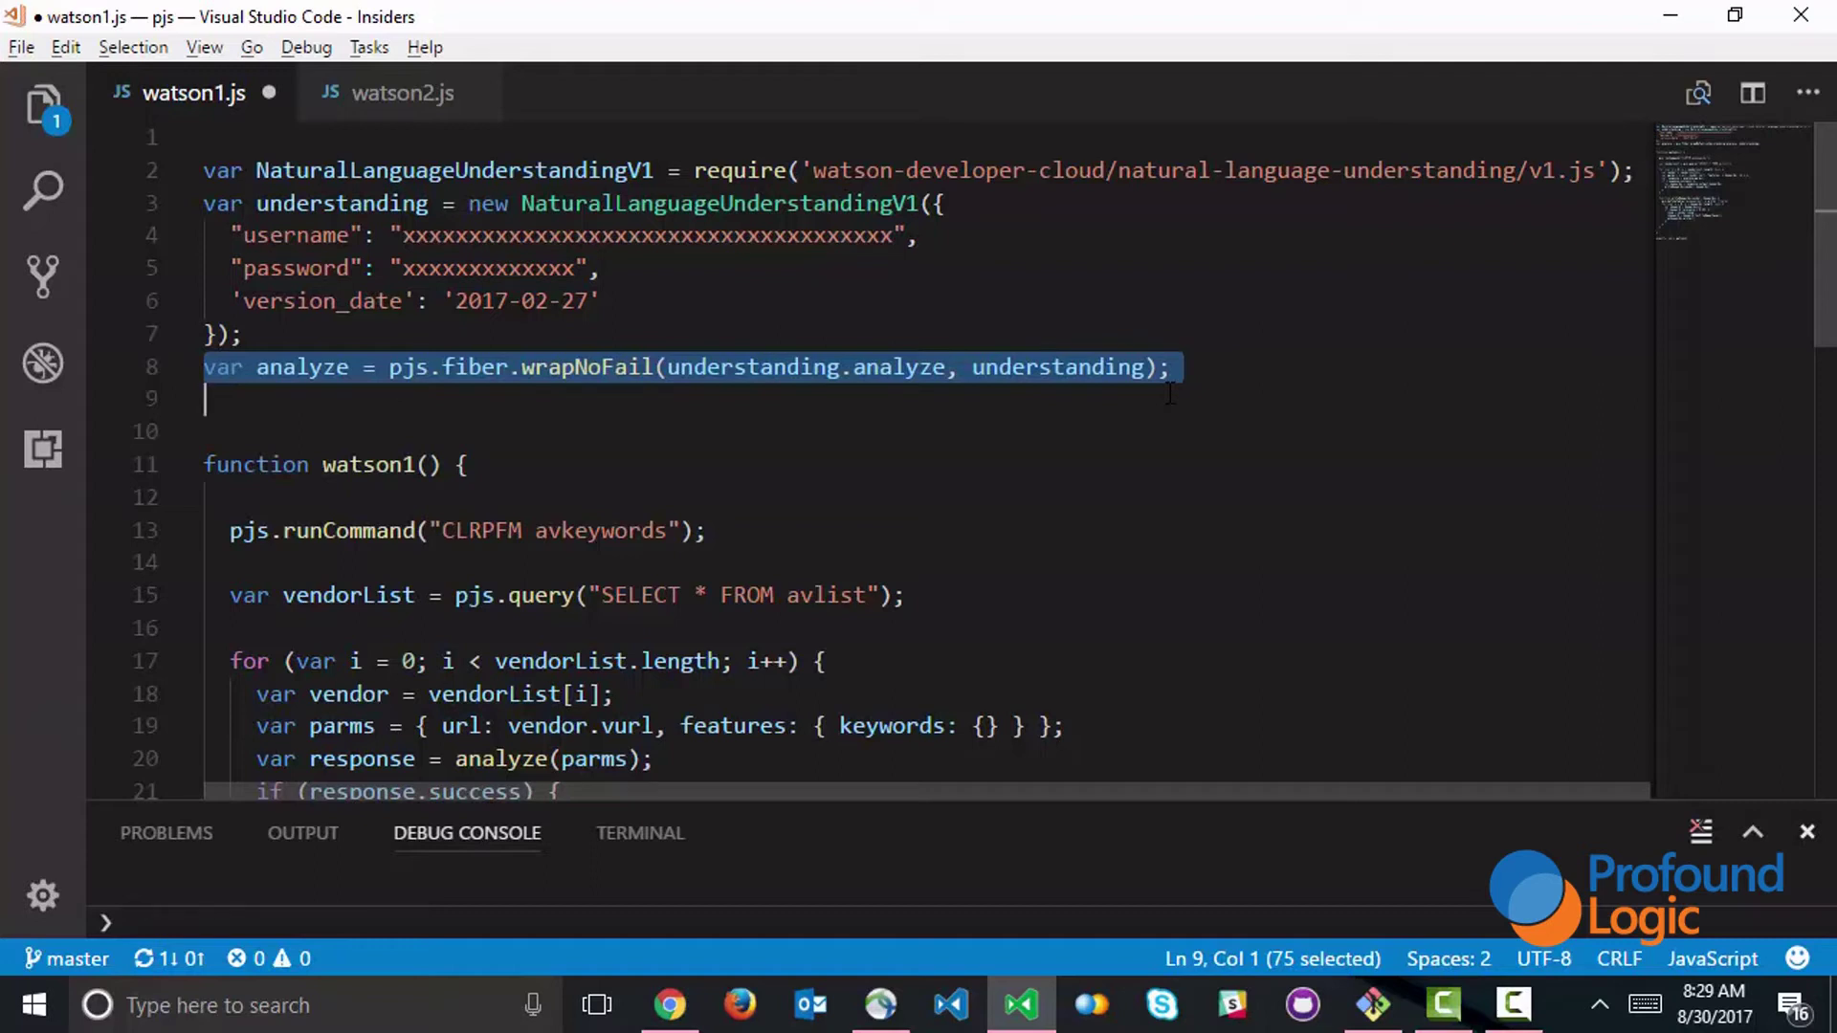
pyautogui.click(206, 400)
pyautogui.moveTo(301, 367)
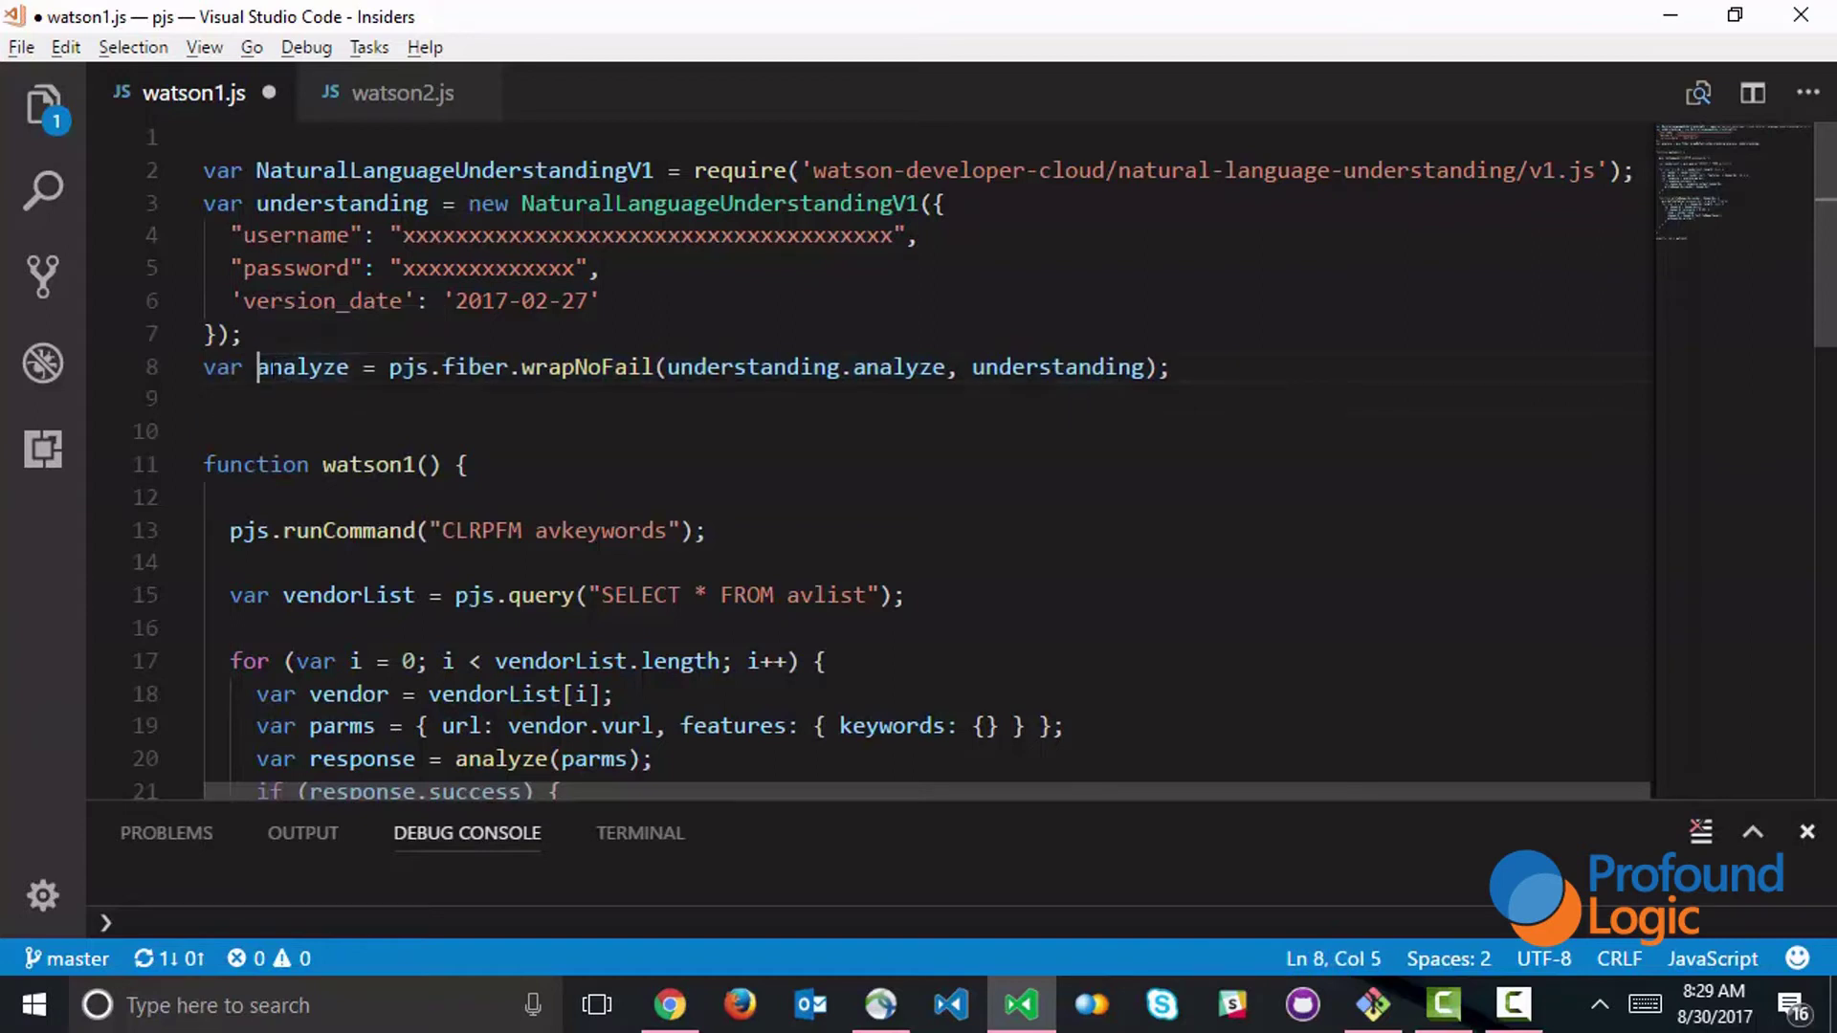
pyautogui.moveTo(257, 367); pyautogui.dragTo(361, 368)
pyautogui.click(339, 402)
pyautogui.scroll(-3, 816, 496)
pyautogui.scroll(-3, 816, 495)
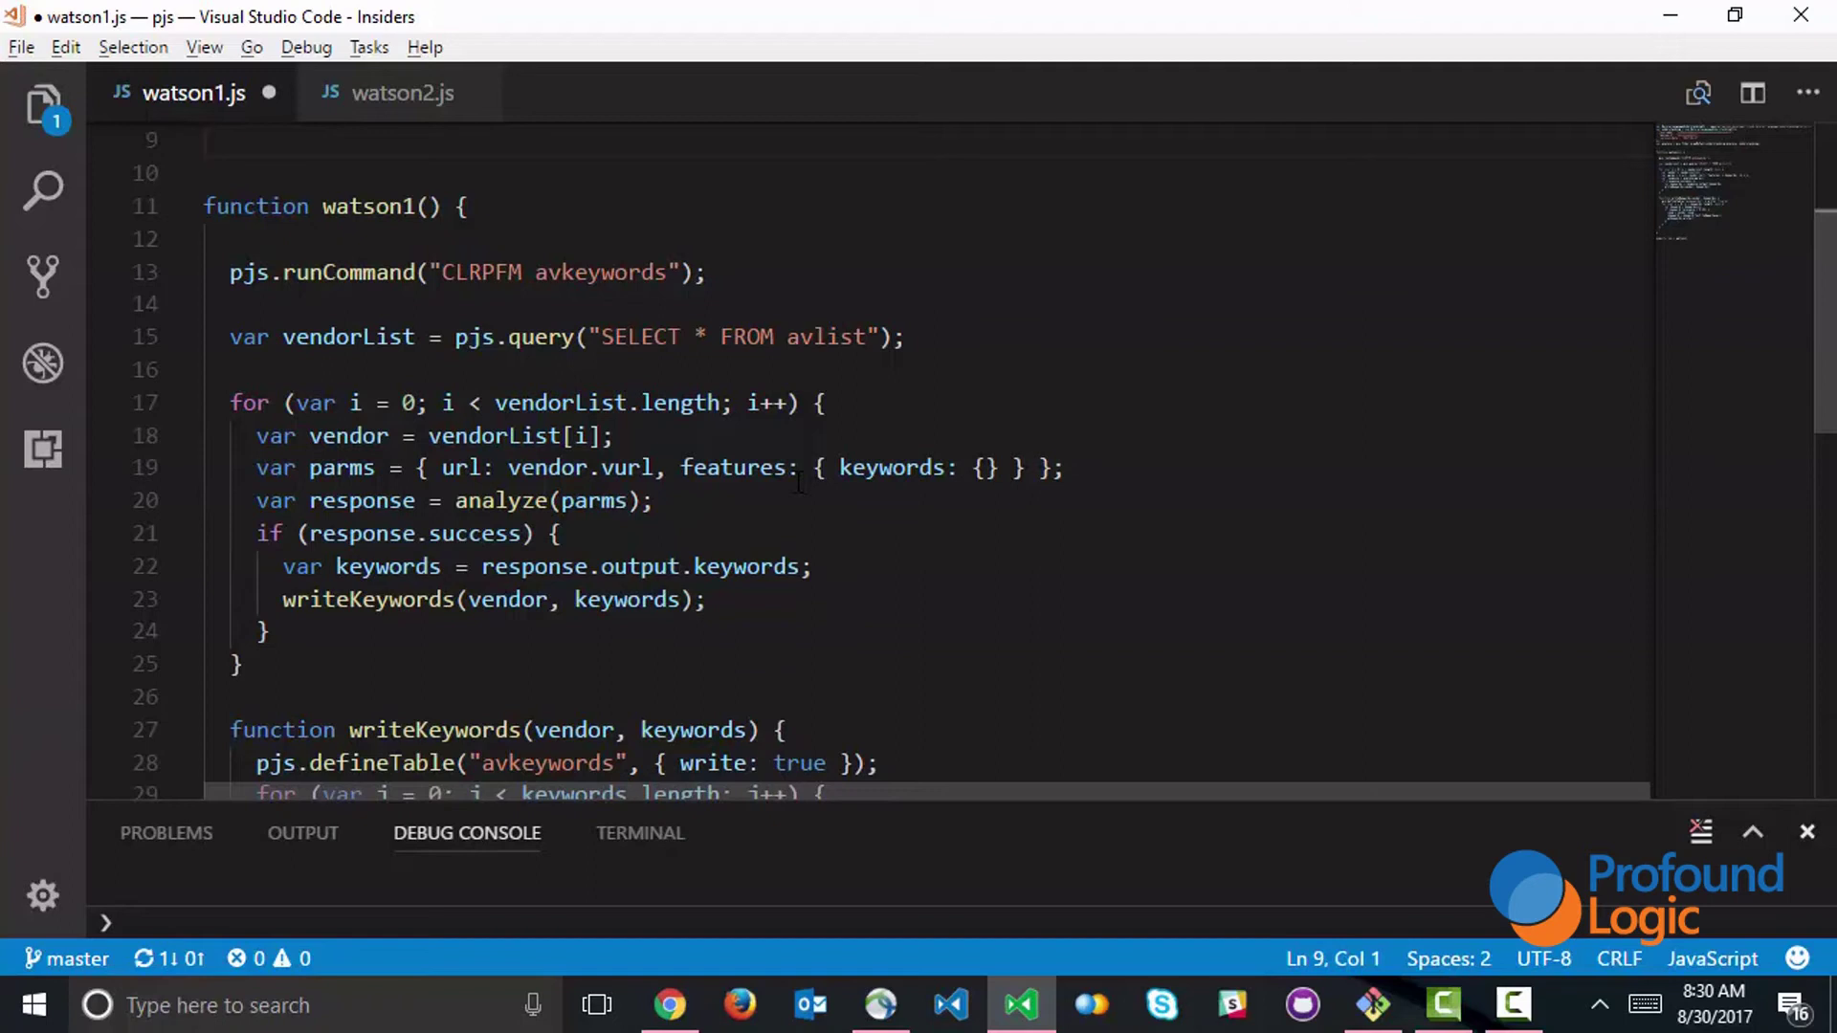
pyautogui.moveTo(230, 274); pyautogui.dragTo(698, 274)
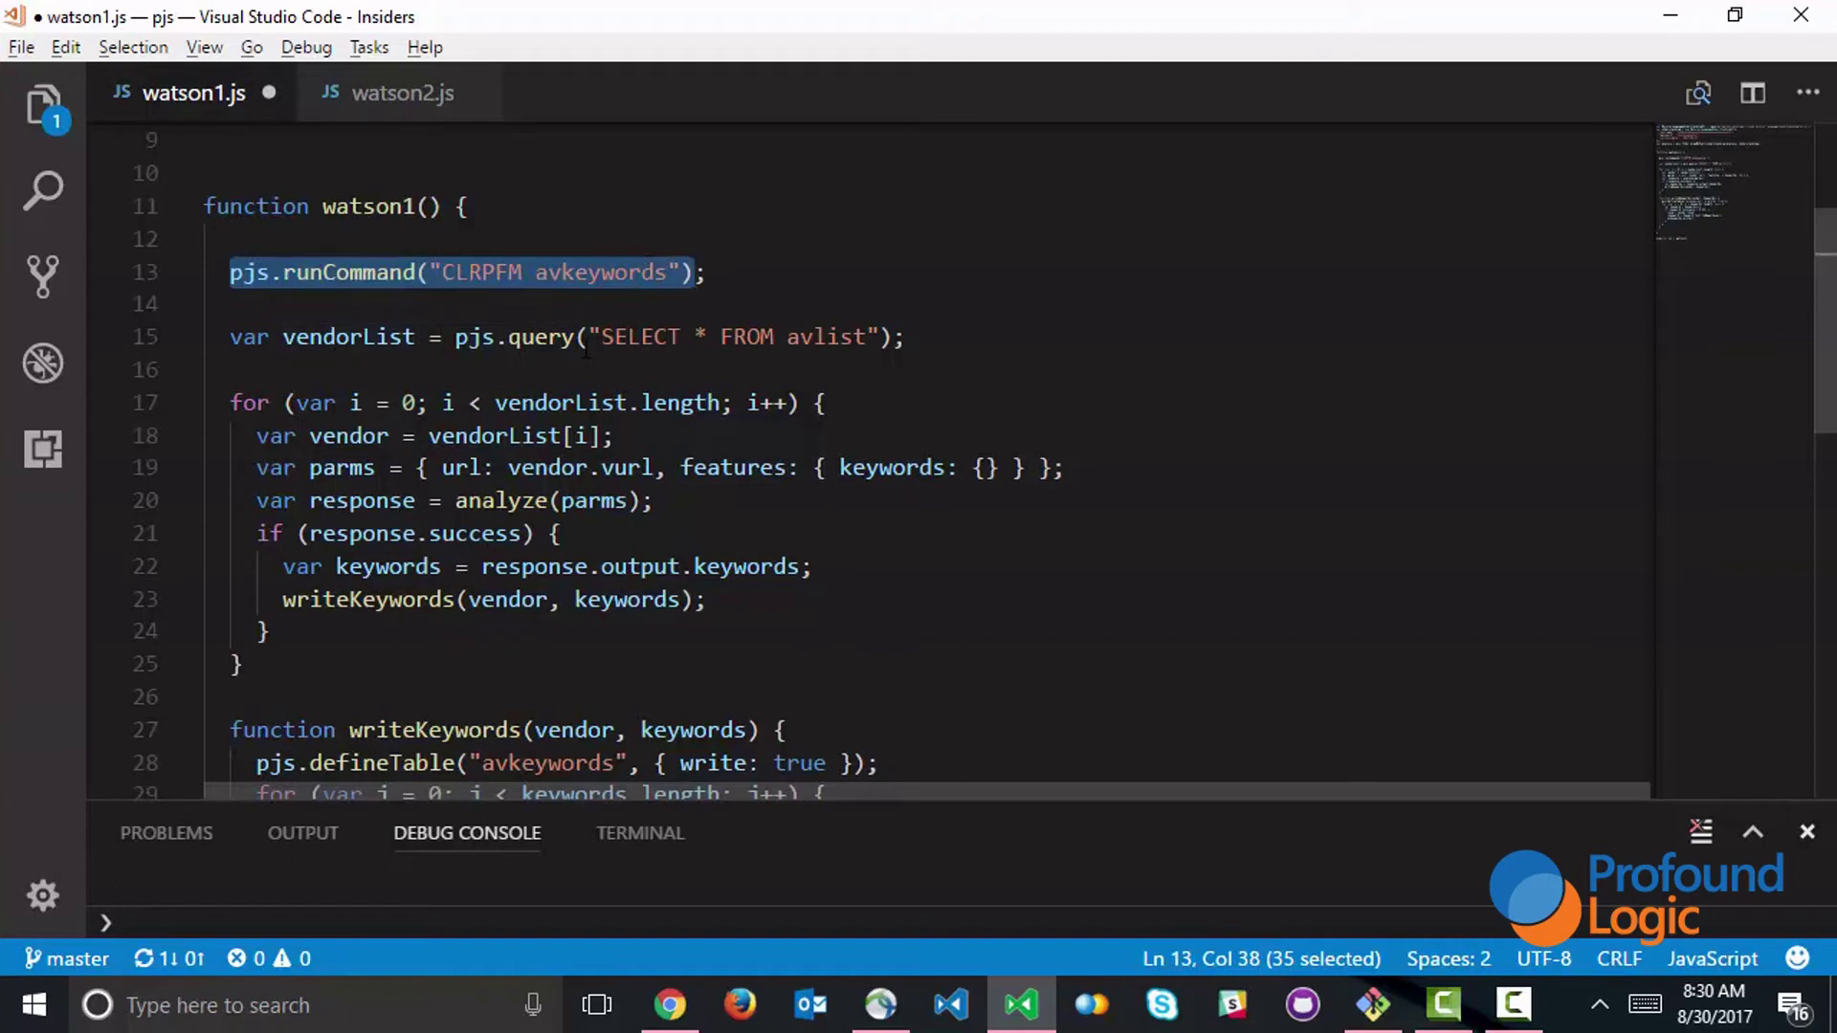
pyautogui.doubleClick(820, 337)
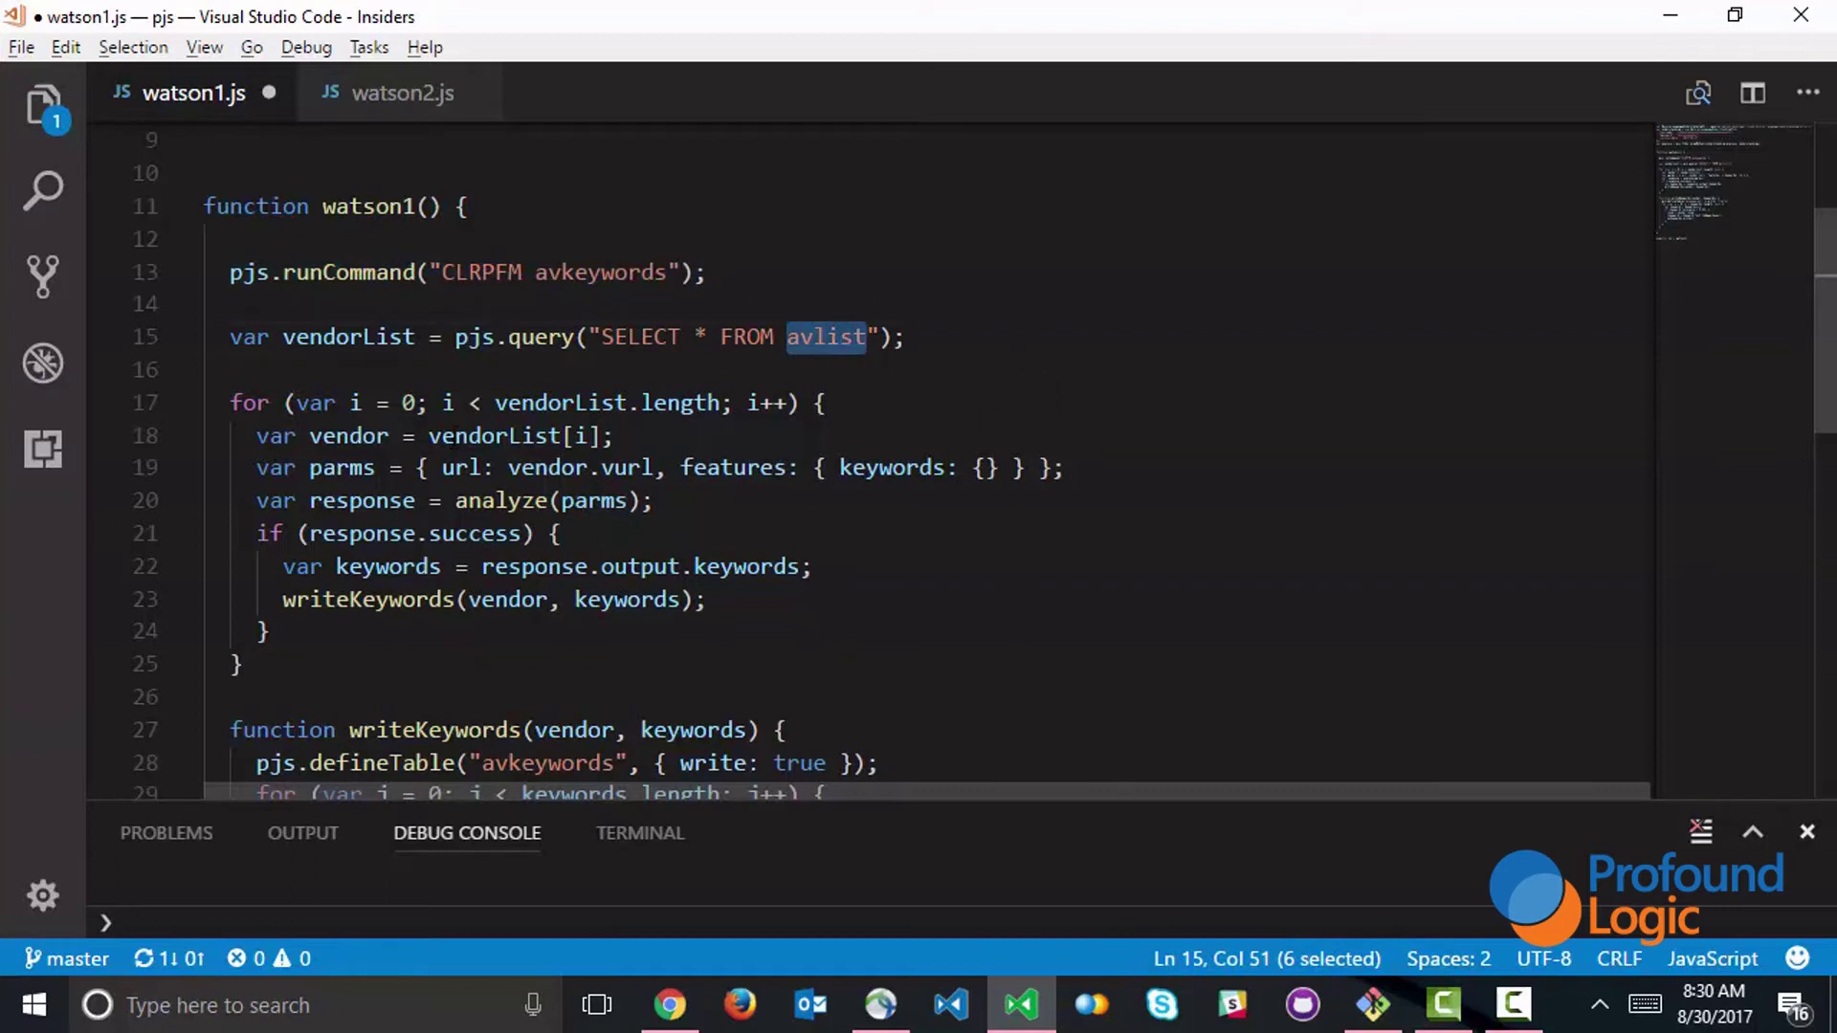
pyautogui.click(457, 434)
pyautogui.scroll(-3, 737, 454)
pyautogui.click(561, 446)
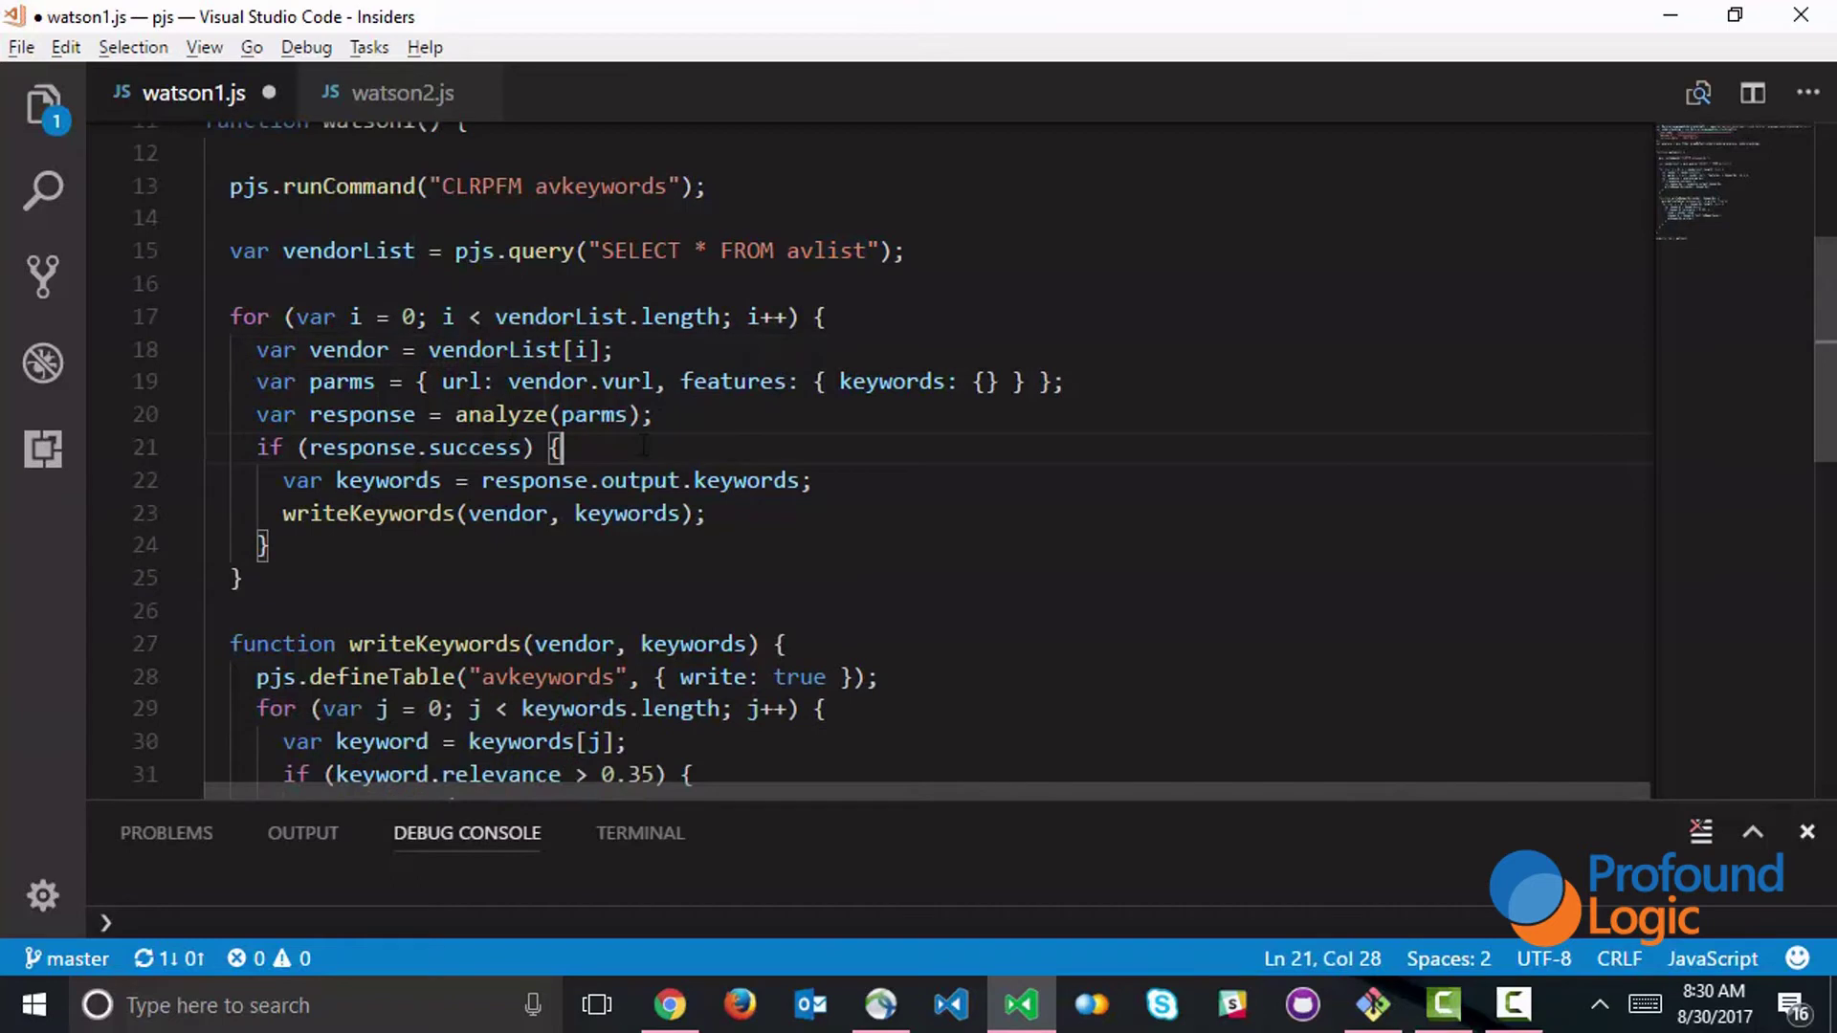
pyautogui.click(310, 380)
pyautogui.moveTo(310, 380); pyautogui.dragTo(375, 380)
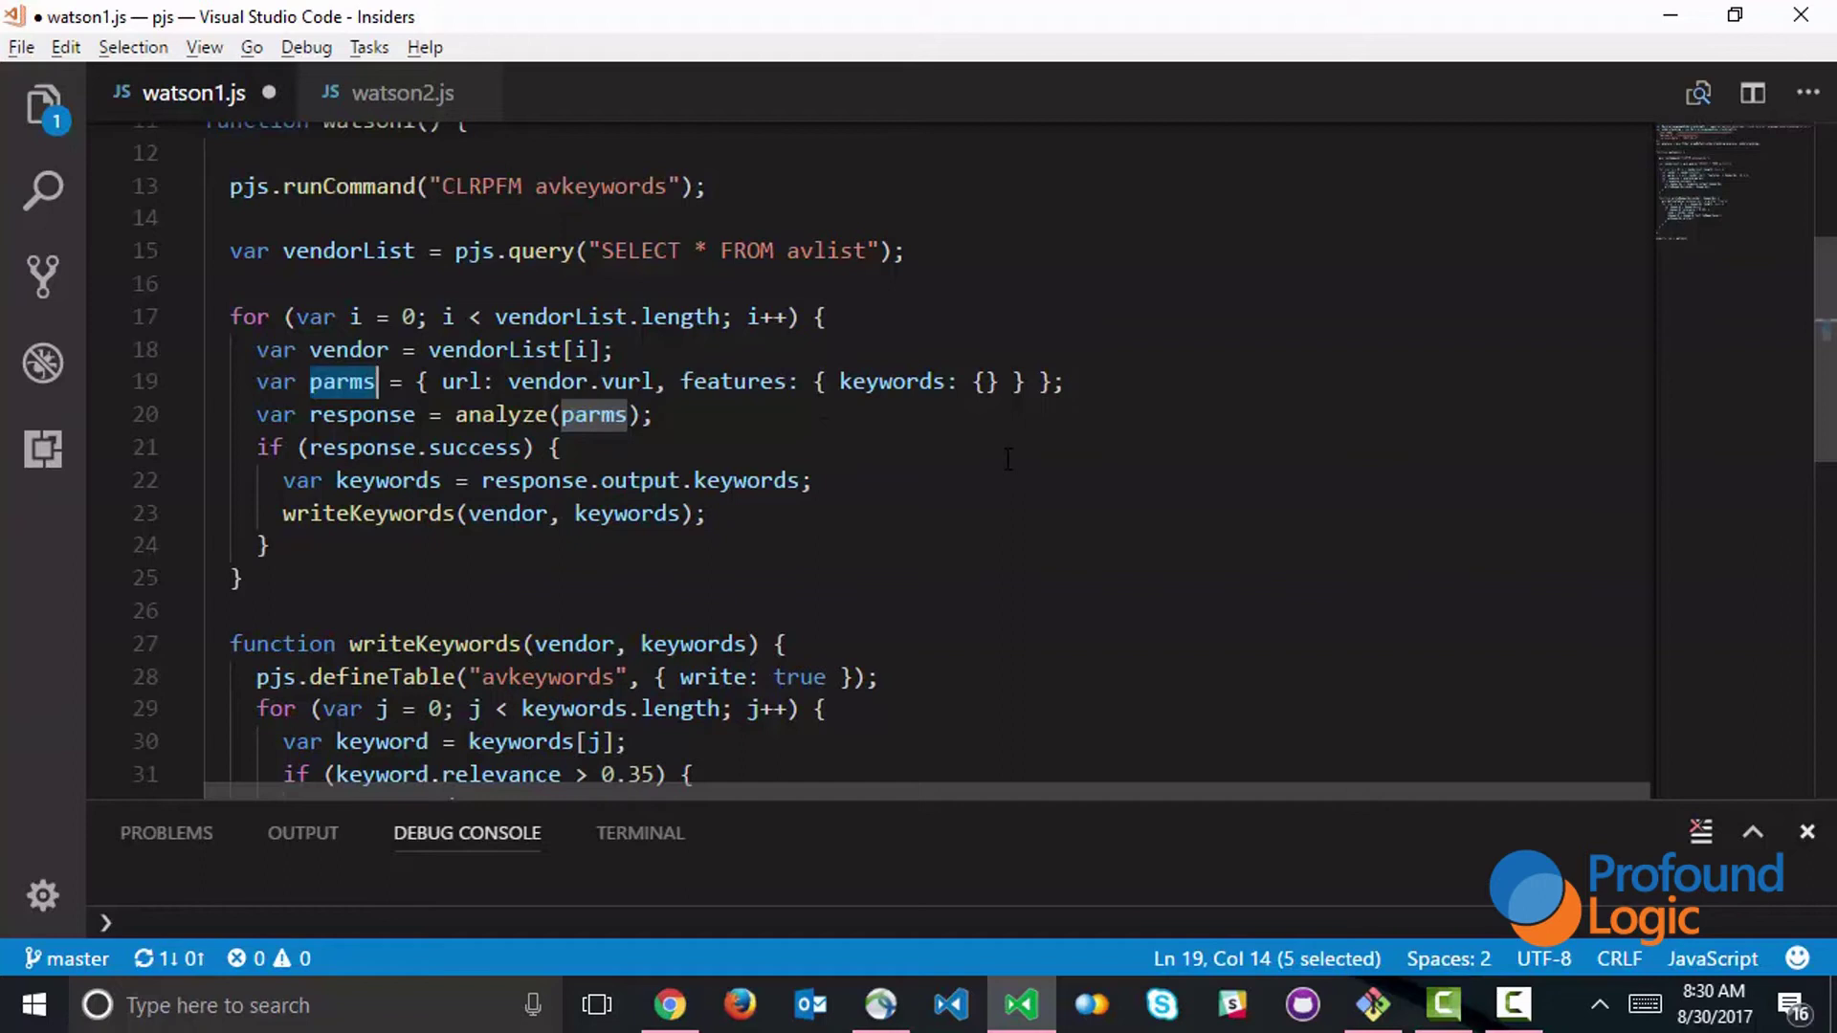
pyautogui.press('Right')
pyautogui.press('Right')
pyautogui.press('Right')
pyautogui.hotkey('shift', 'Right')
pyautogui.hotkey('shift', 'Right')
pyautogui.hotkey('shift', 'Right')
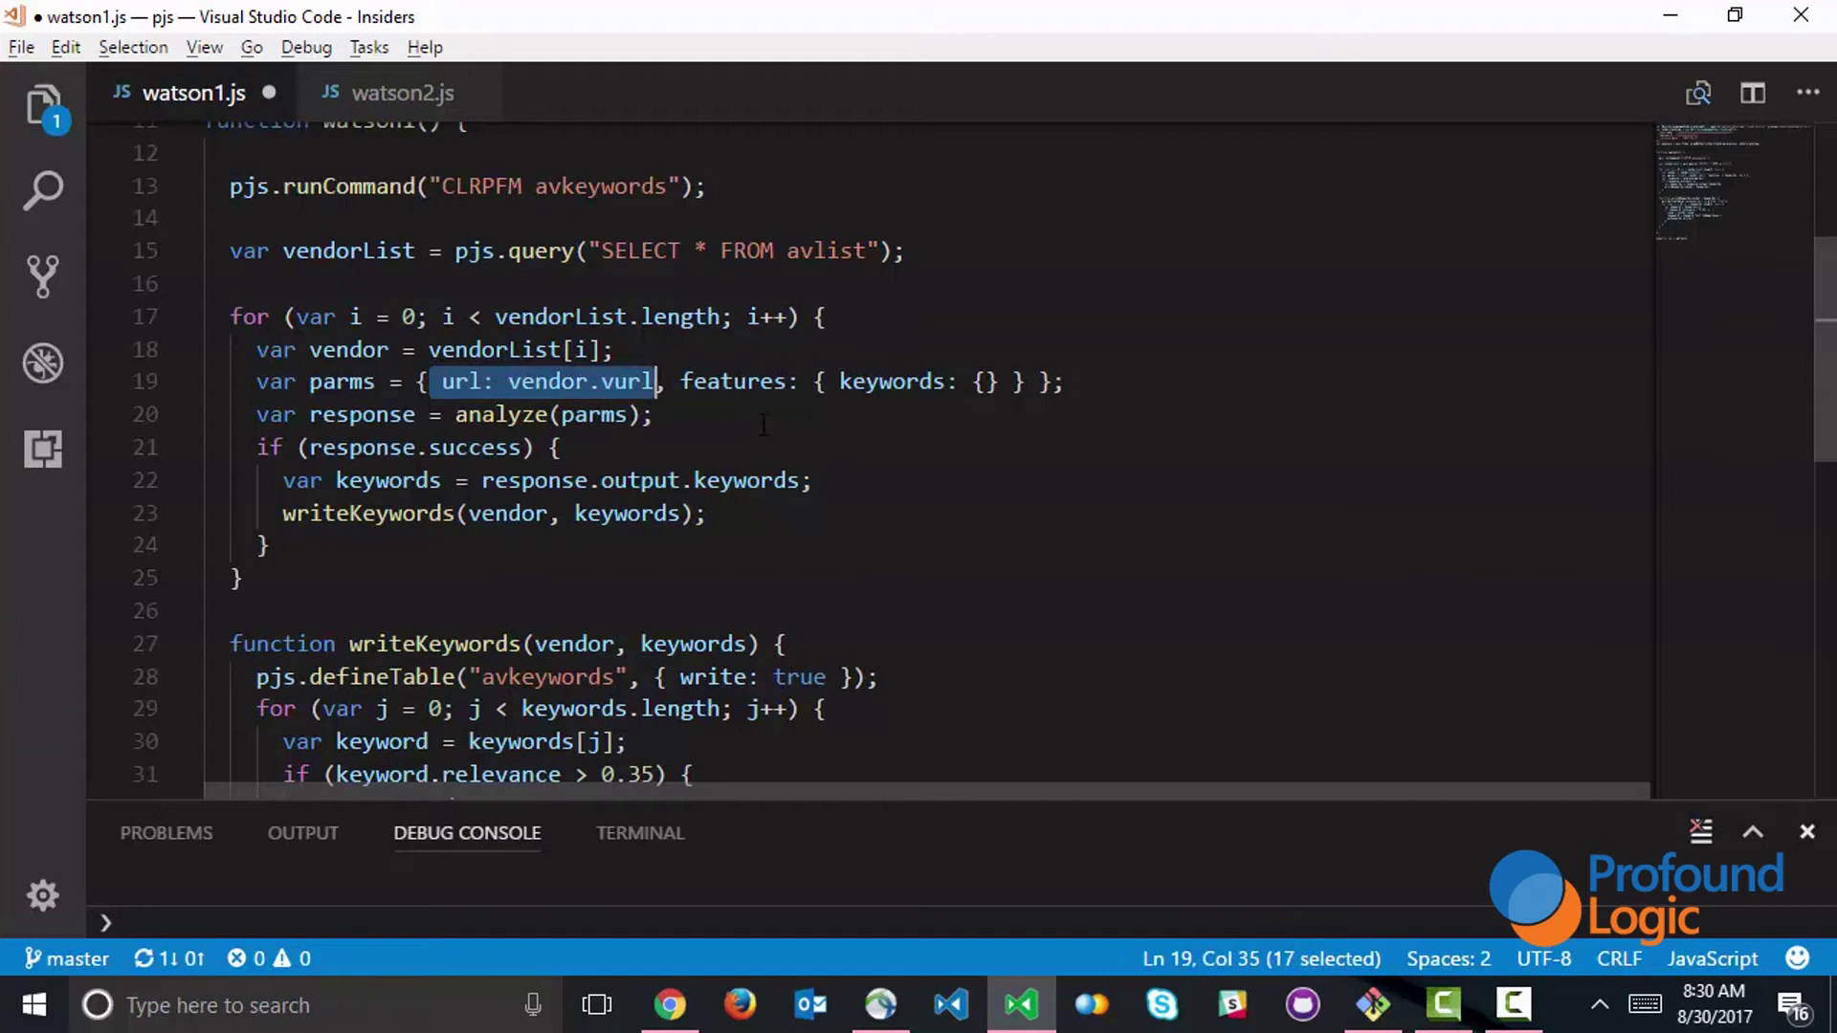
pyautogui.press('Right')
pyautogui.press('Right')
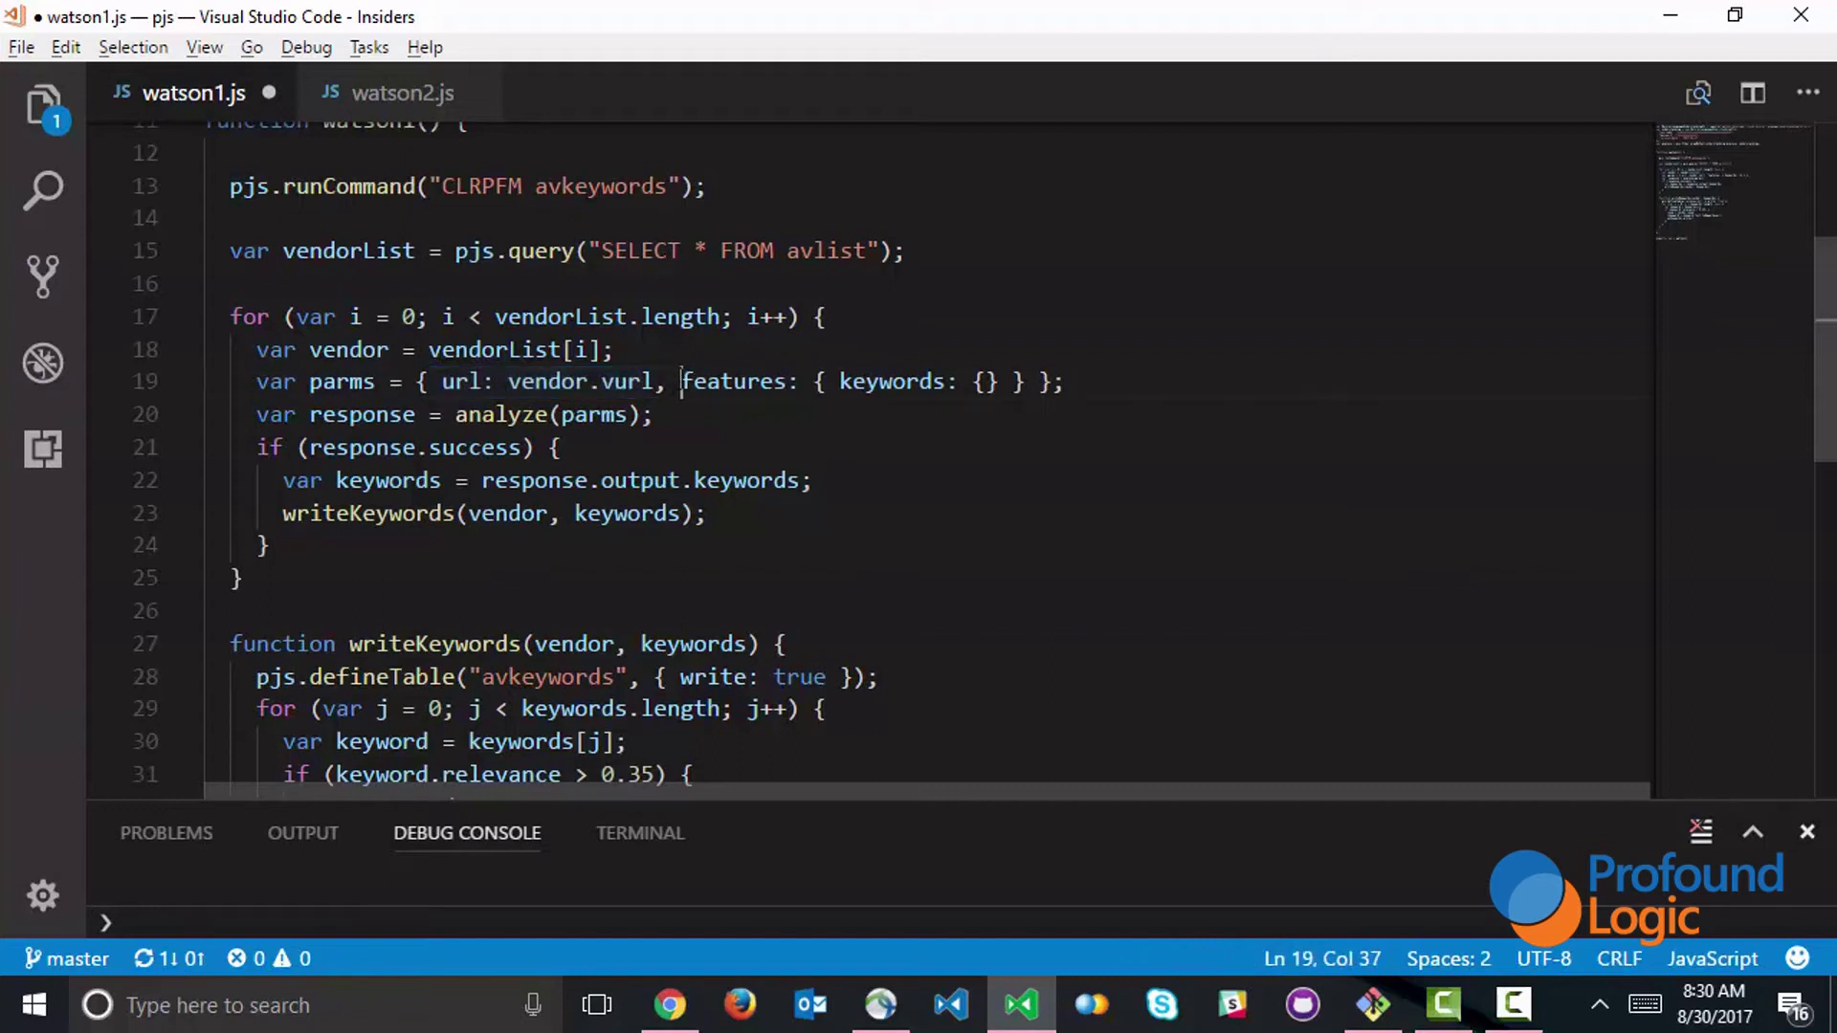
pyautogui.hotkey('shift', 'Right')
pyautogui.hotkey('shift', 'Right')
pyautogui.hotkey('shift', 'Right')
pyautogui.hotkey('shift', 'Right')
pyautogui.hotkey('shift', 'Right')
pyautogui.hotkey('shift', 'Right')
pyautogui.hotkey('shift', 'Right')
pyautogui.hotkey('shift', 'Right')
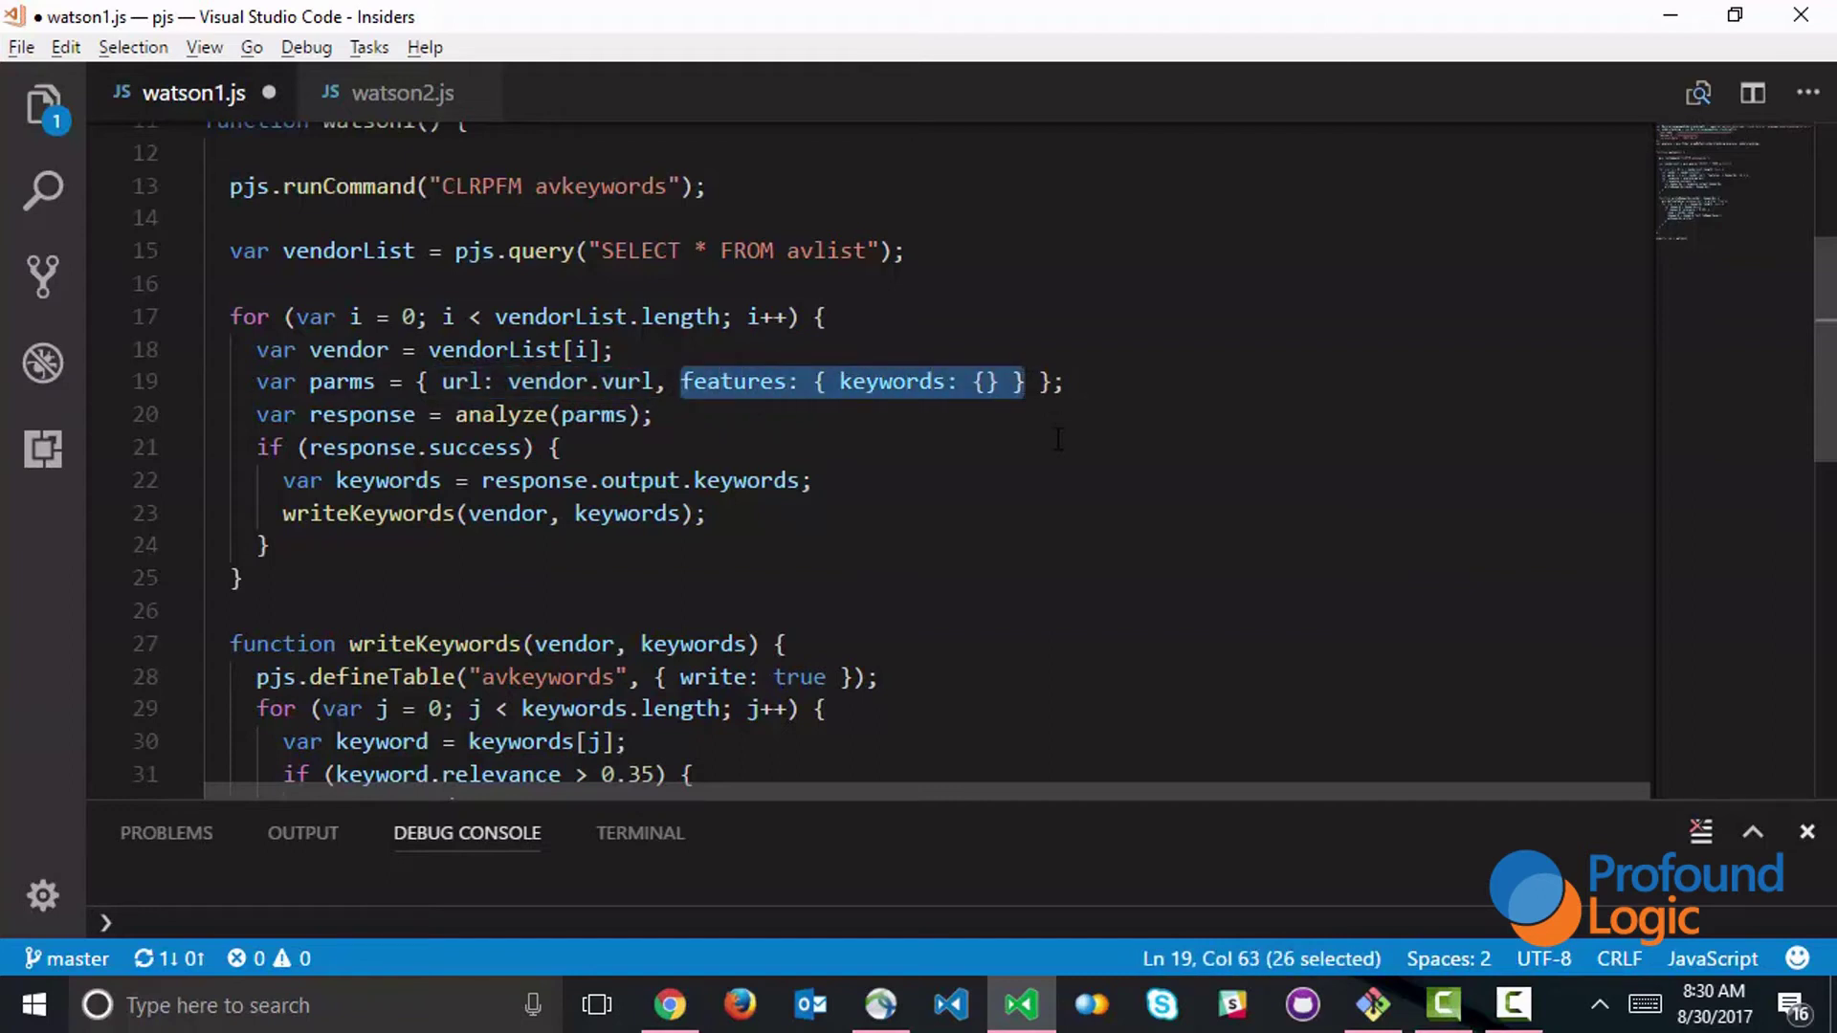
pyautogui.press('Down')
pyautogui.press('Down')
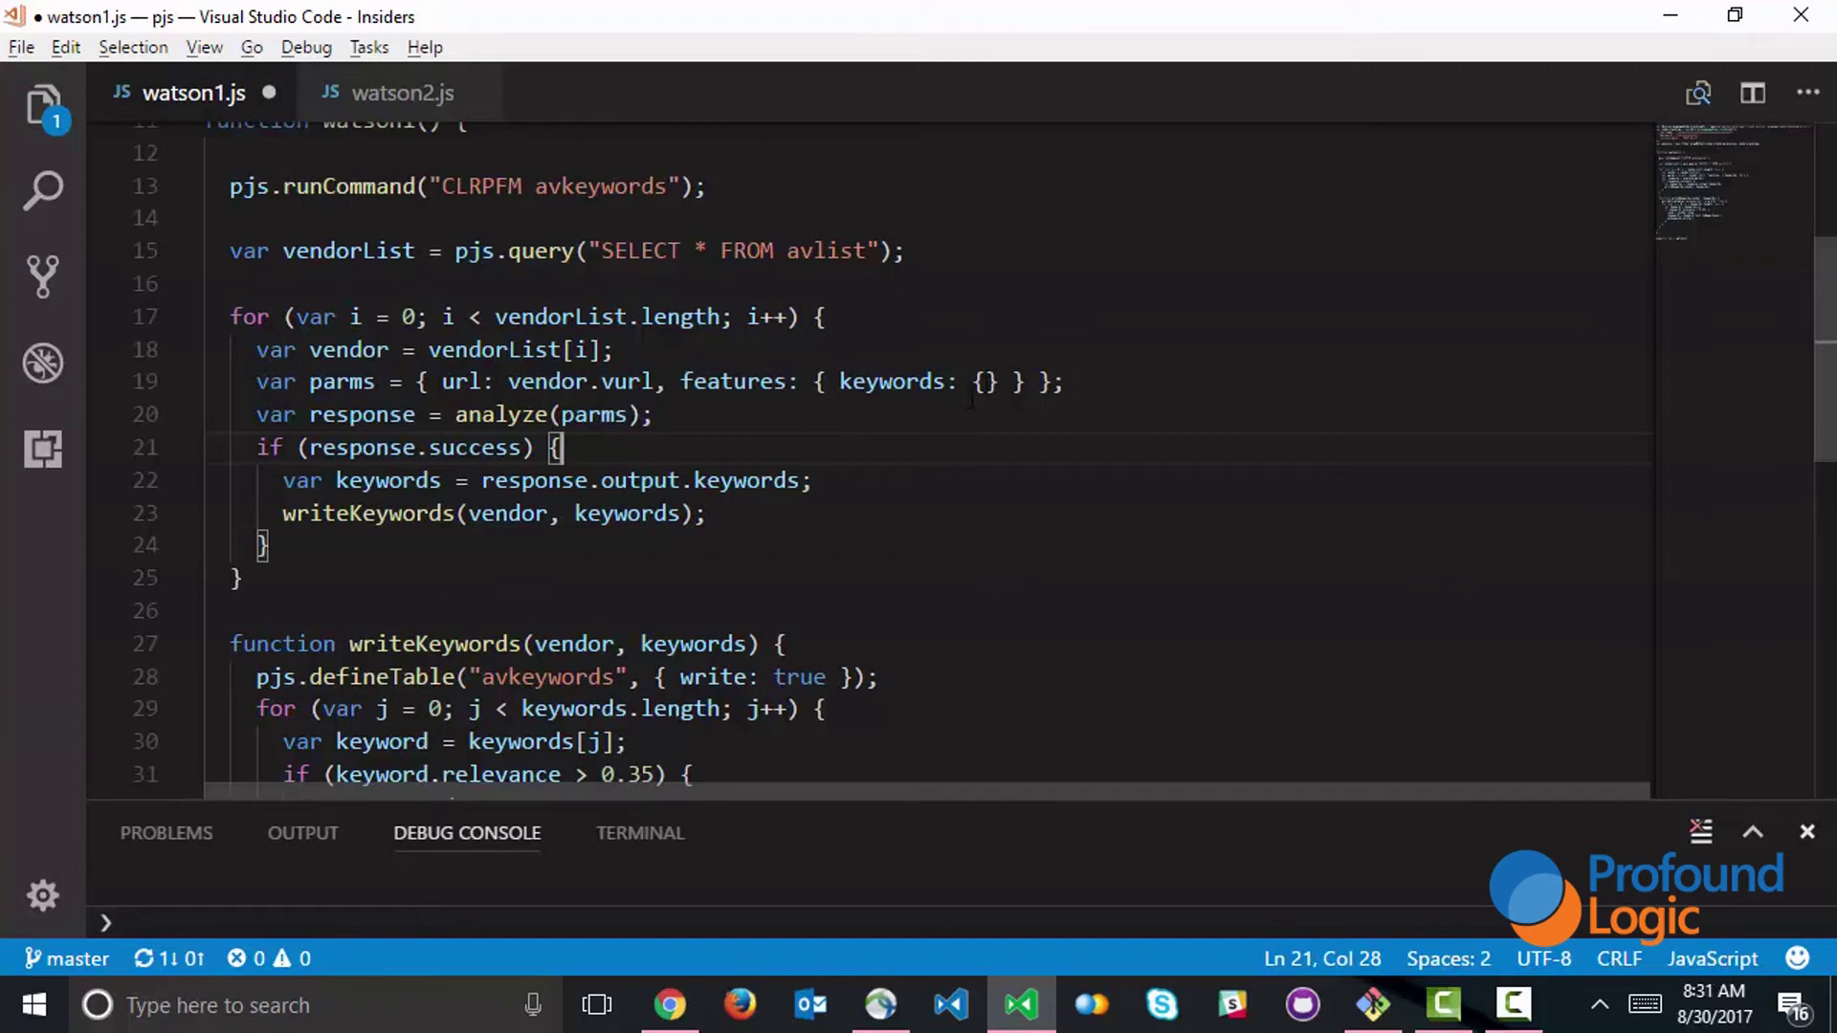
pyautogui.moveTo(456, 415); pyautogui.dragTo(557, 415)
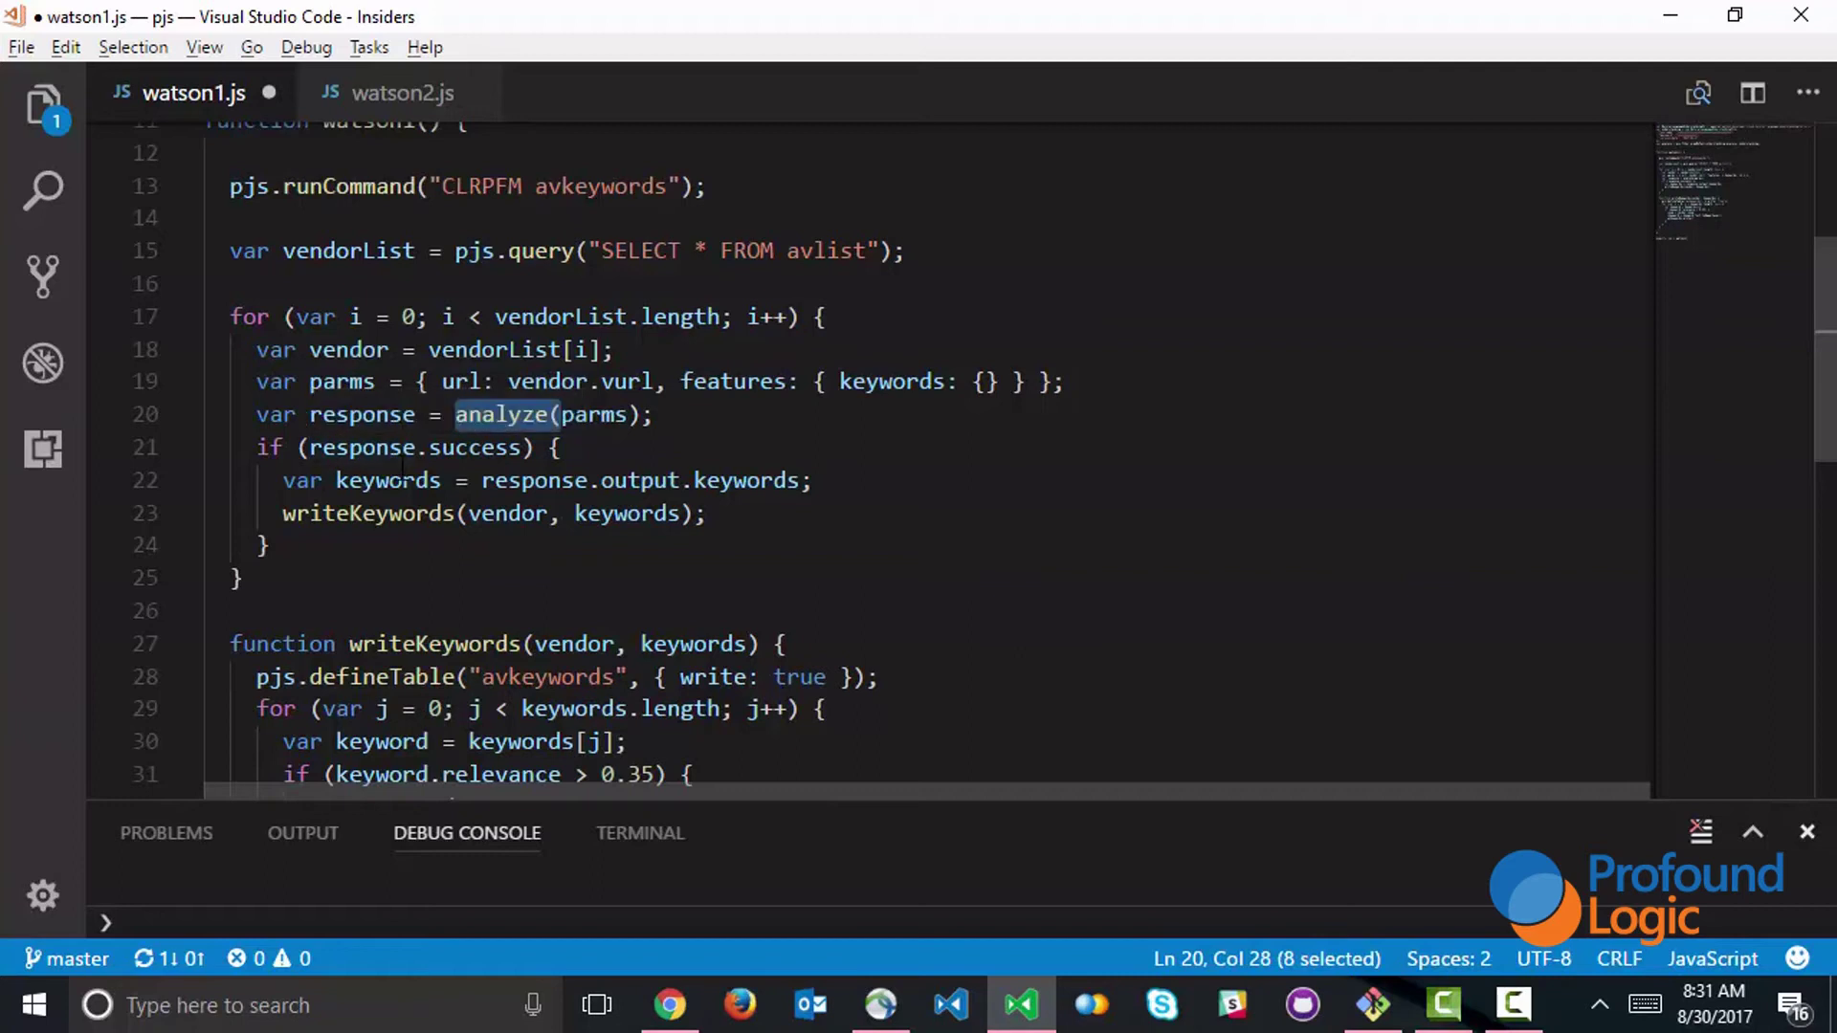
pyautogui.moveTo(337, 482); pyautogui.dragTo(446, 481)
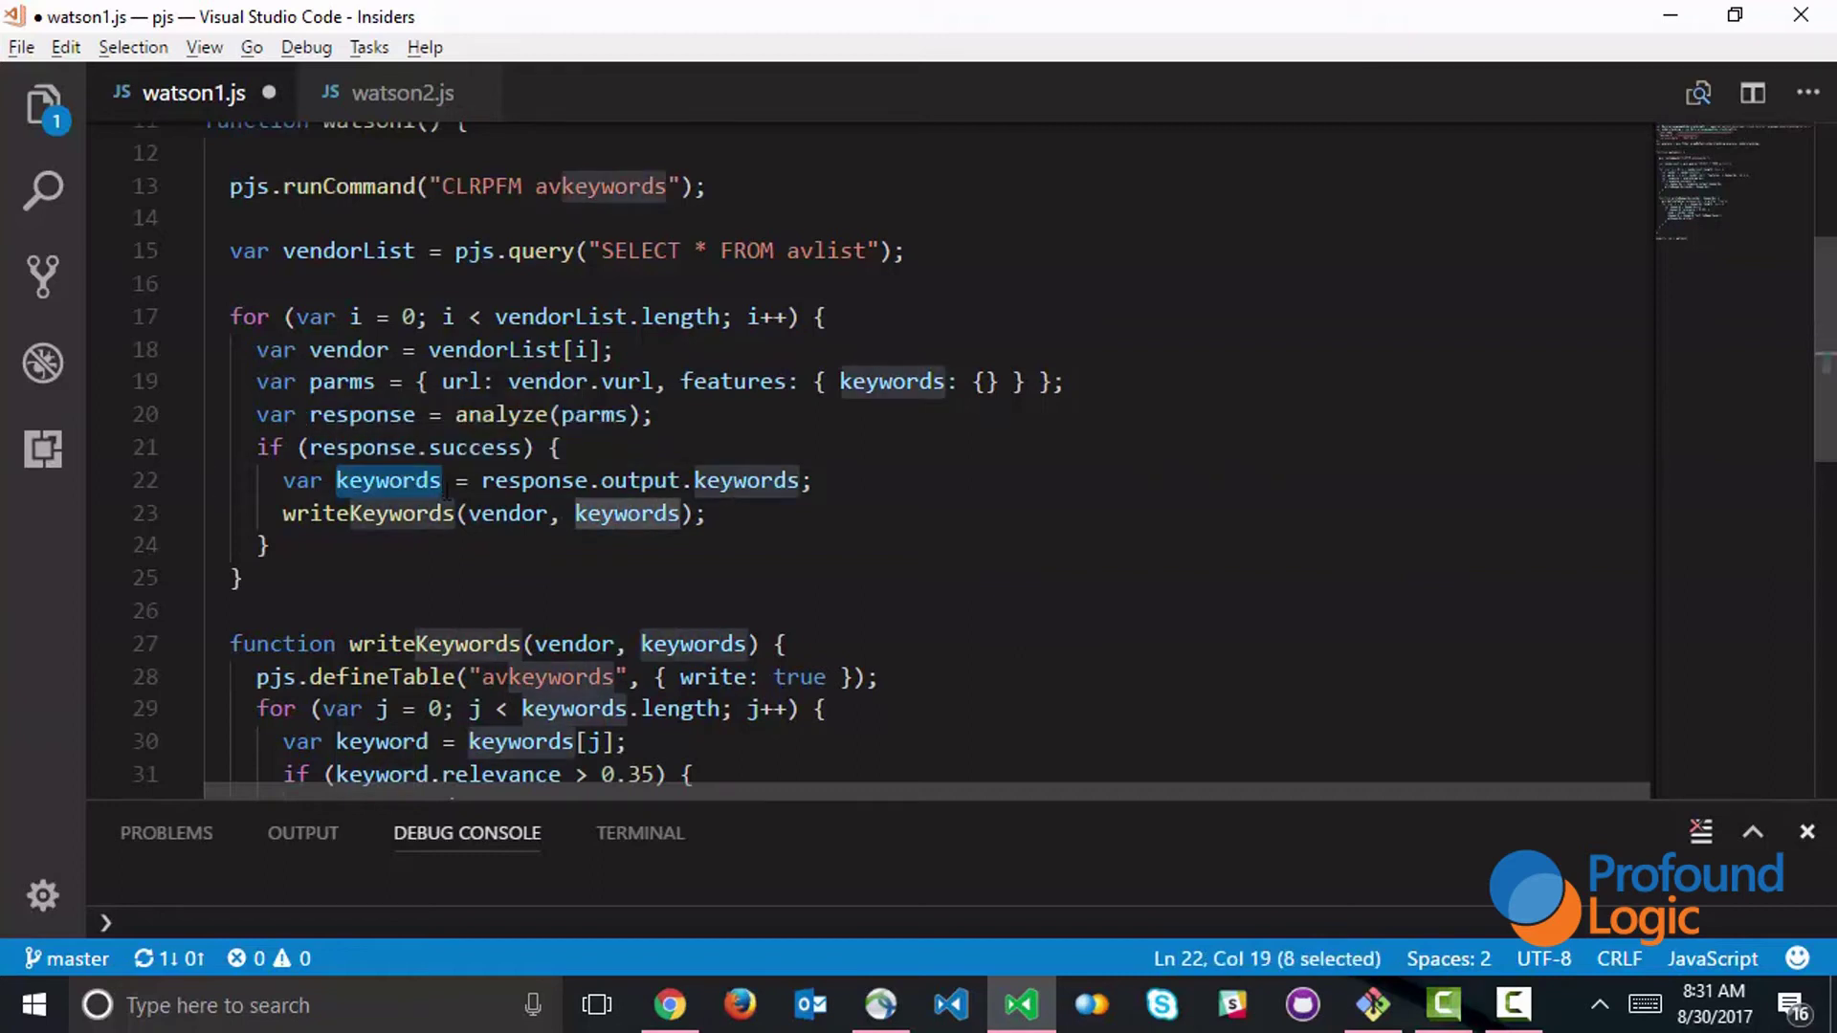
pyautogui.click(421, 548)
pyautogui.click(270, 514)
pyautogui.moveTo(283, 515); pyautogui.dragTo(466, 514)
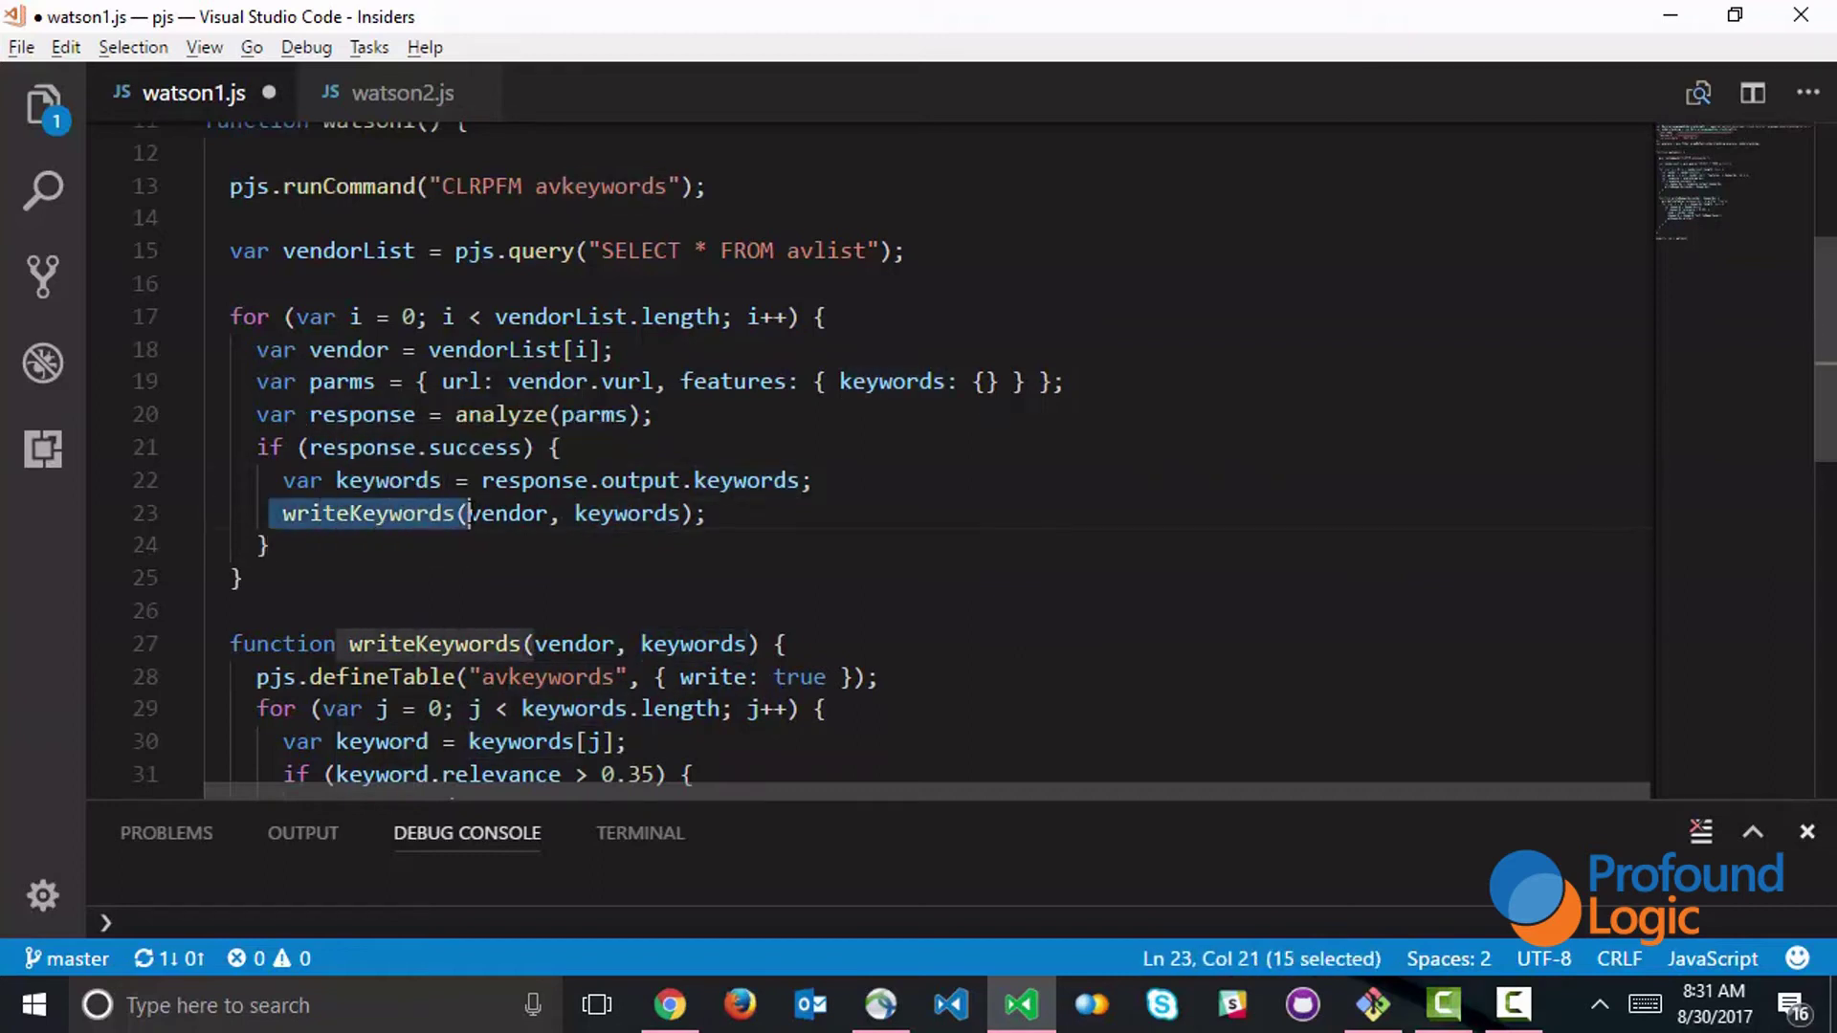
pyautogui.scroll(-4, 919, 502)
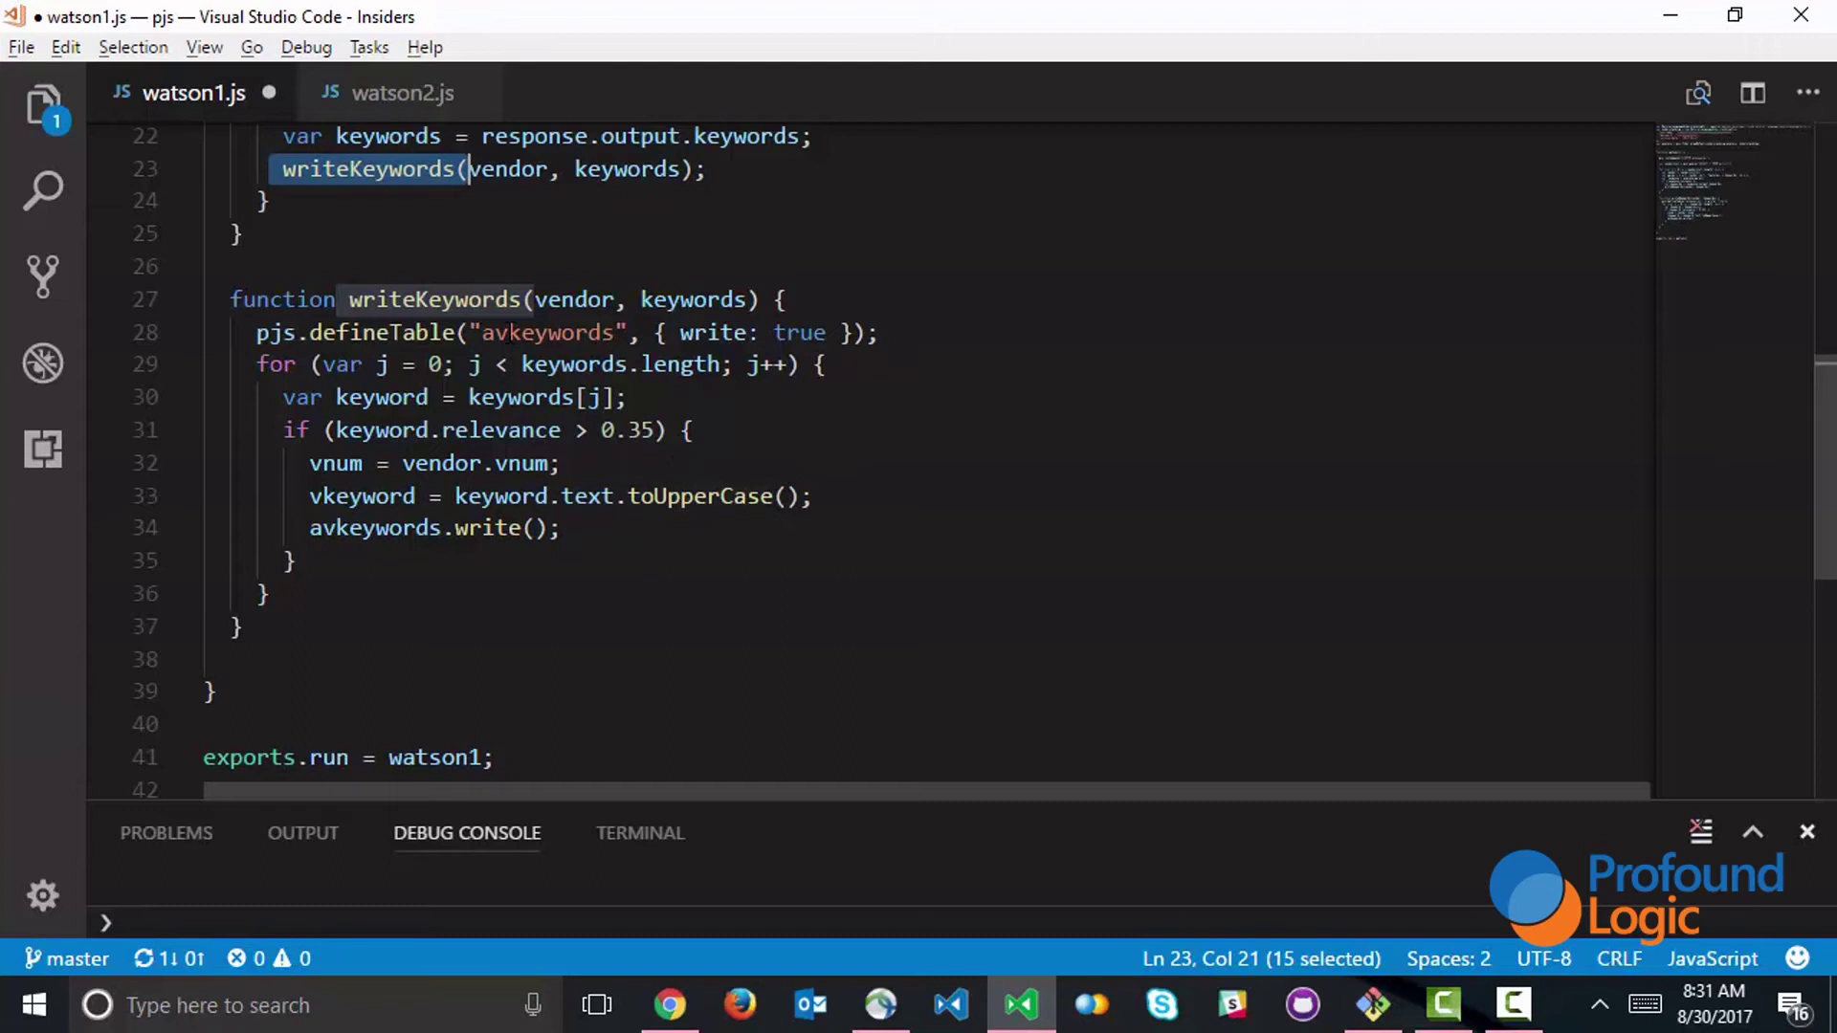
pyautogui.click(510, 332)
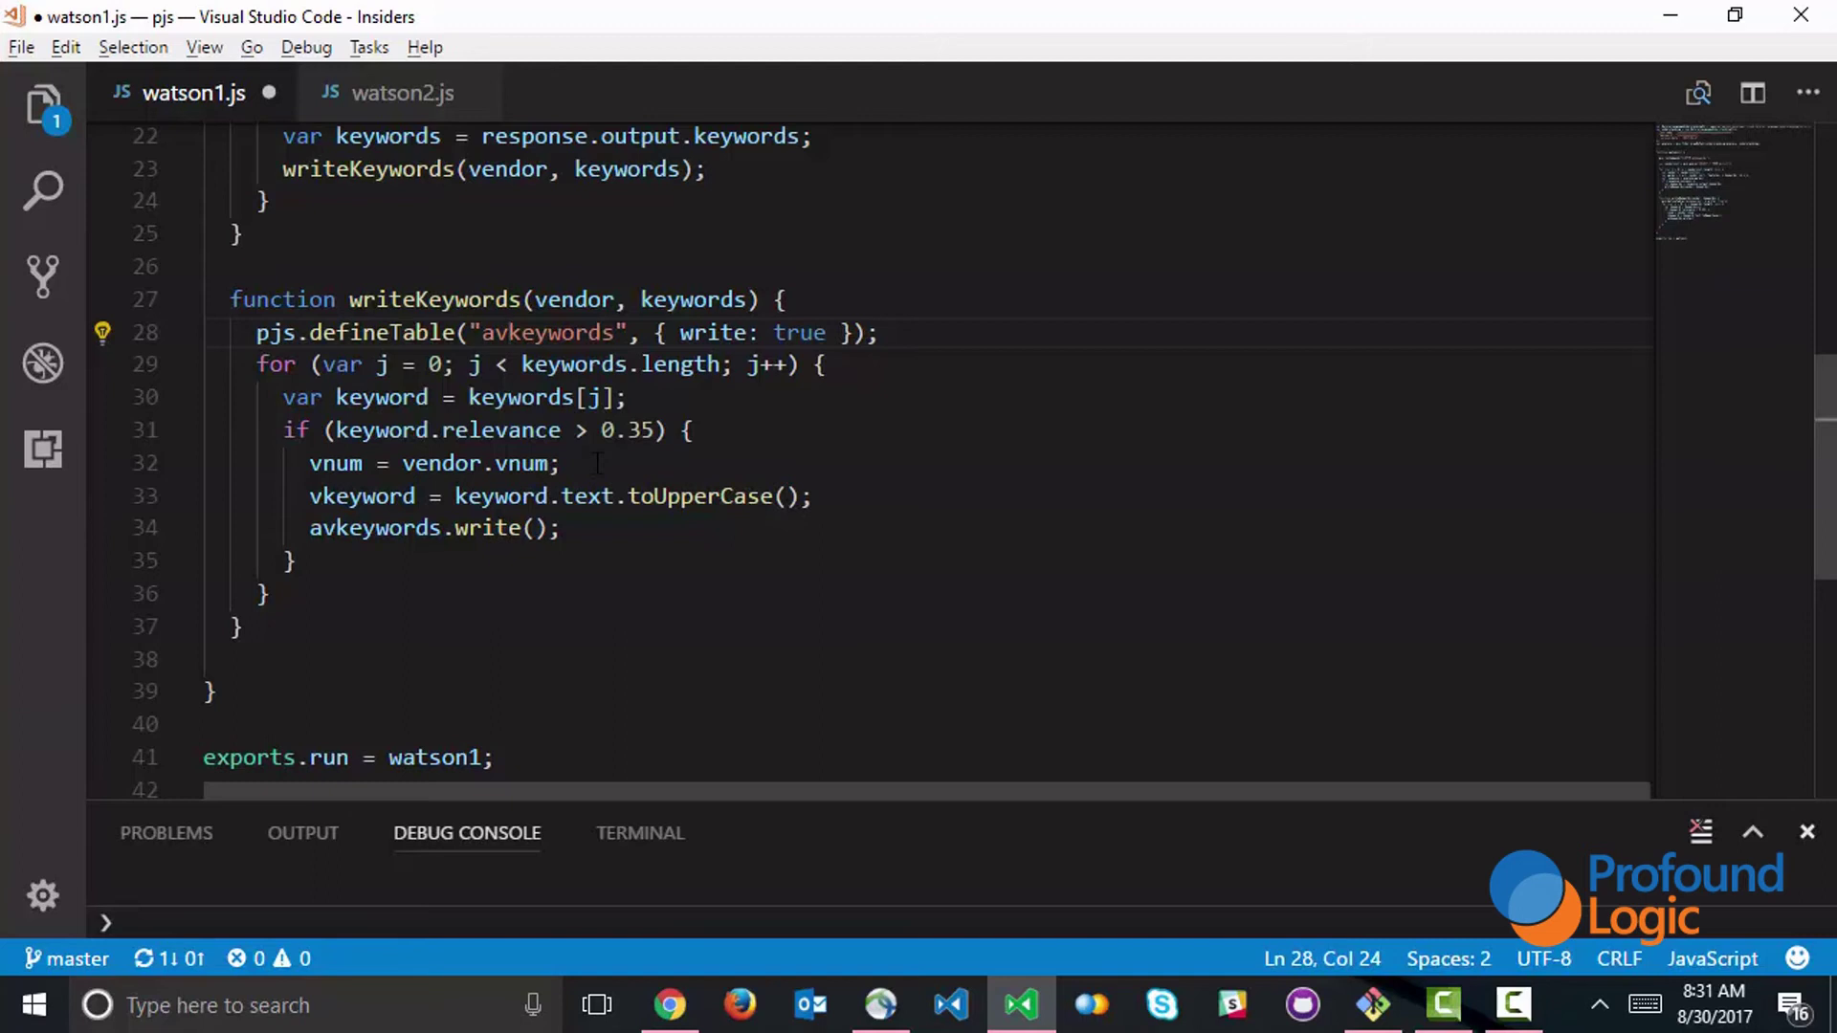
pyautogui.click(592, 529)
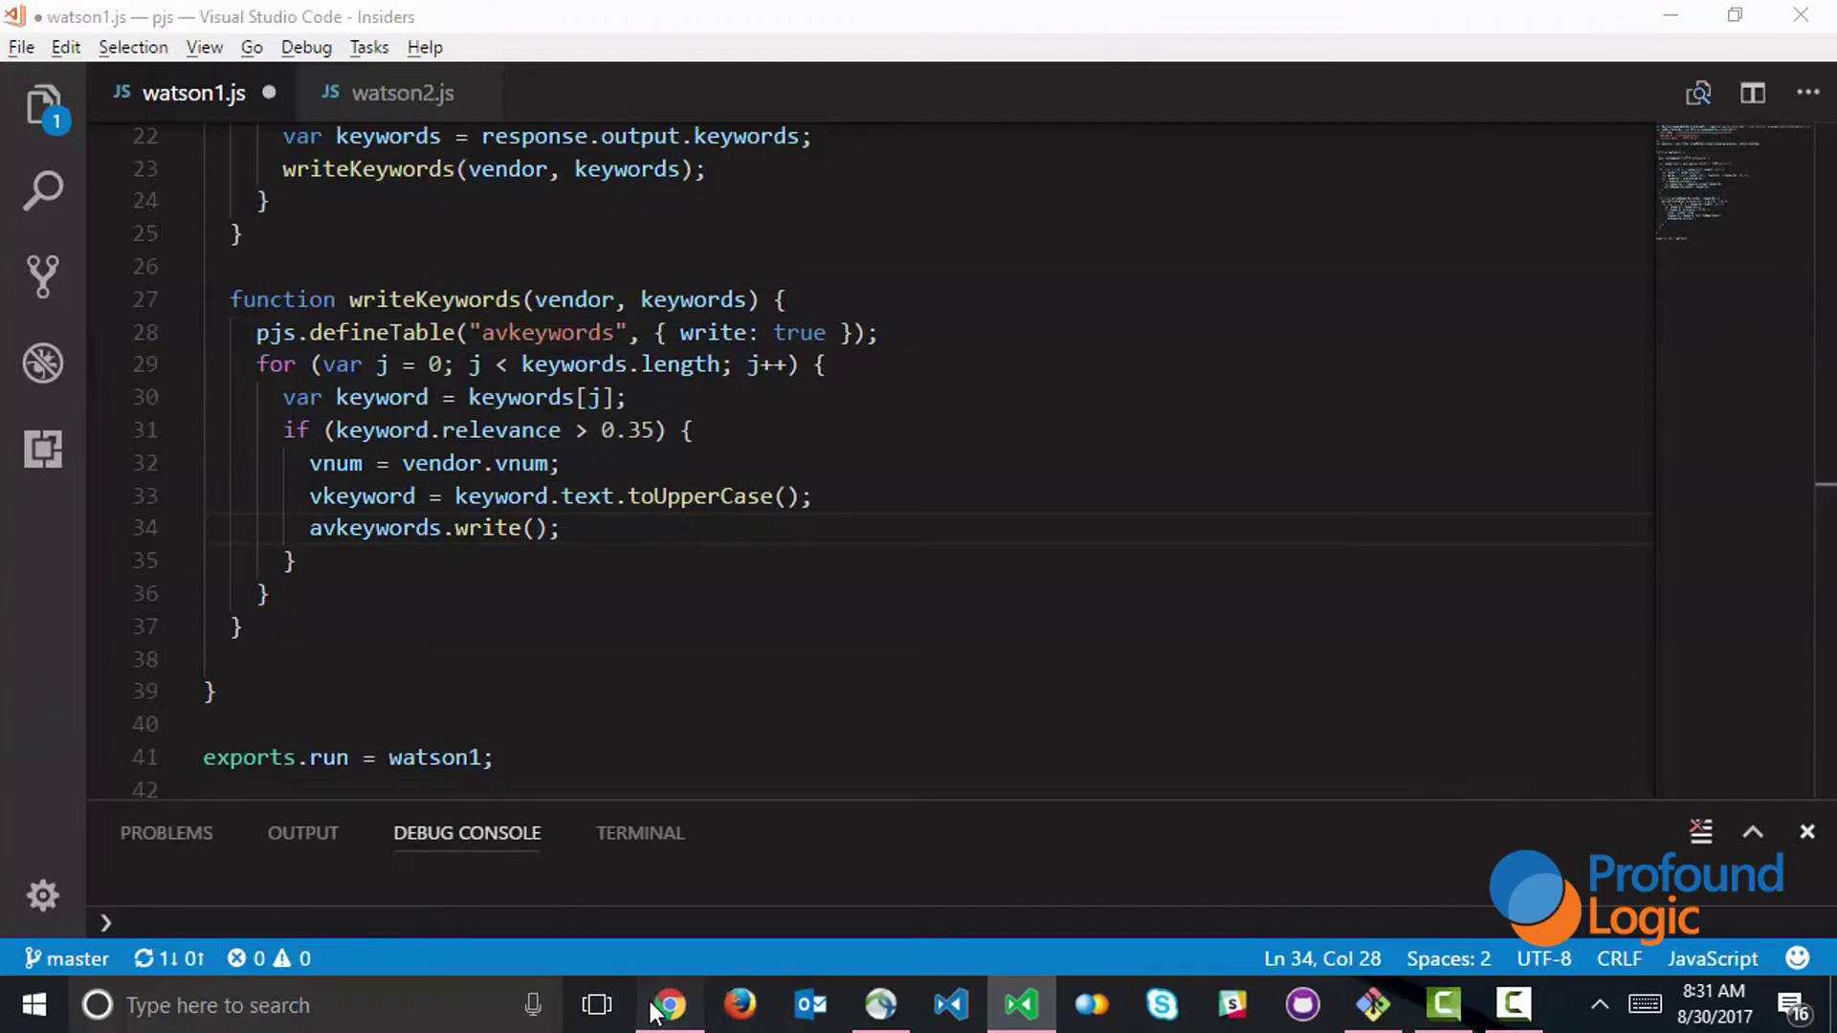
# Create the watson1 proxy program in library test with PJSCRTPRXY.
pyautogui.click(669, 1006)
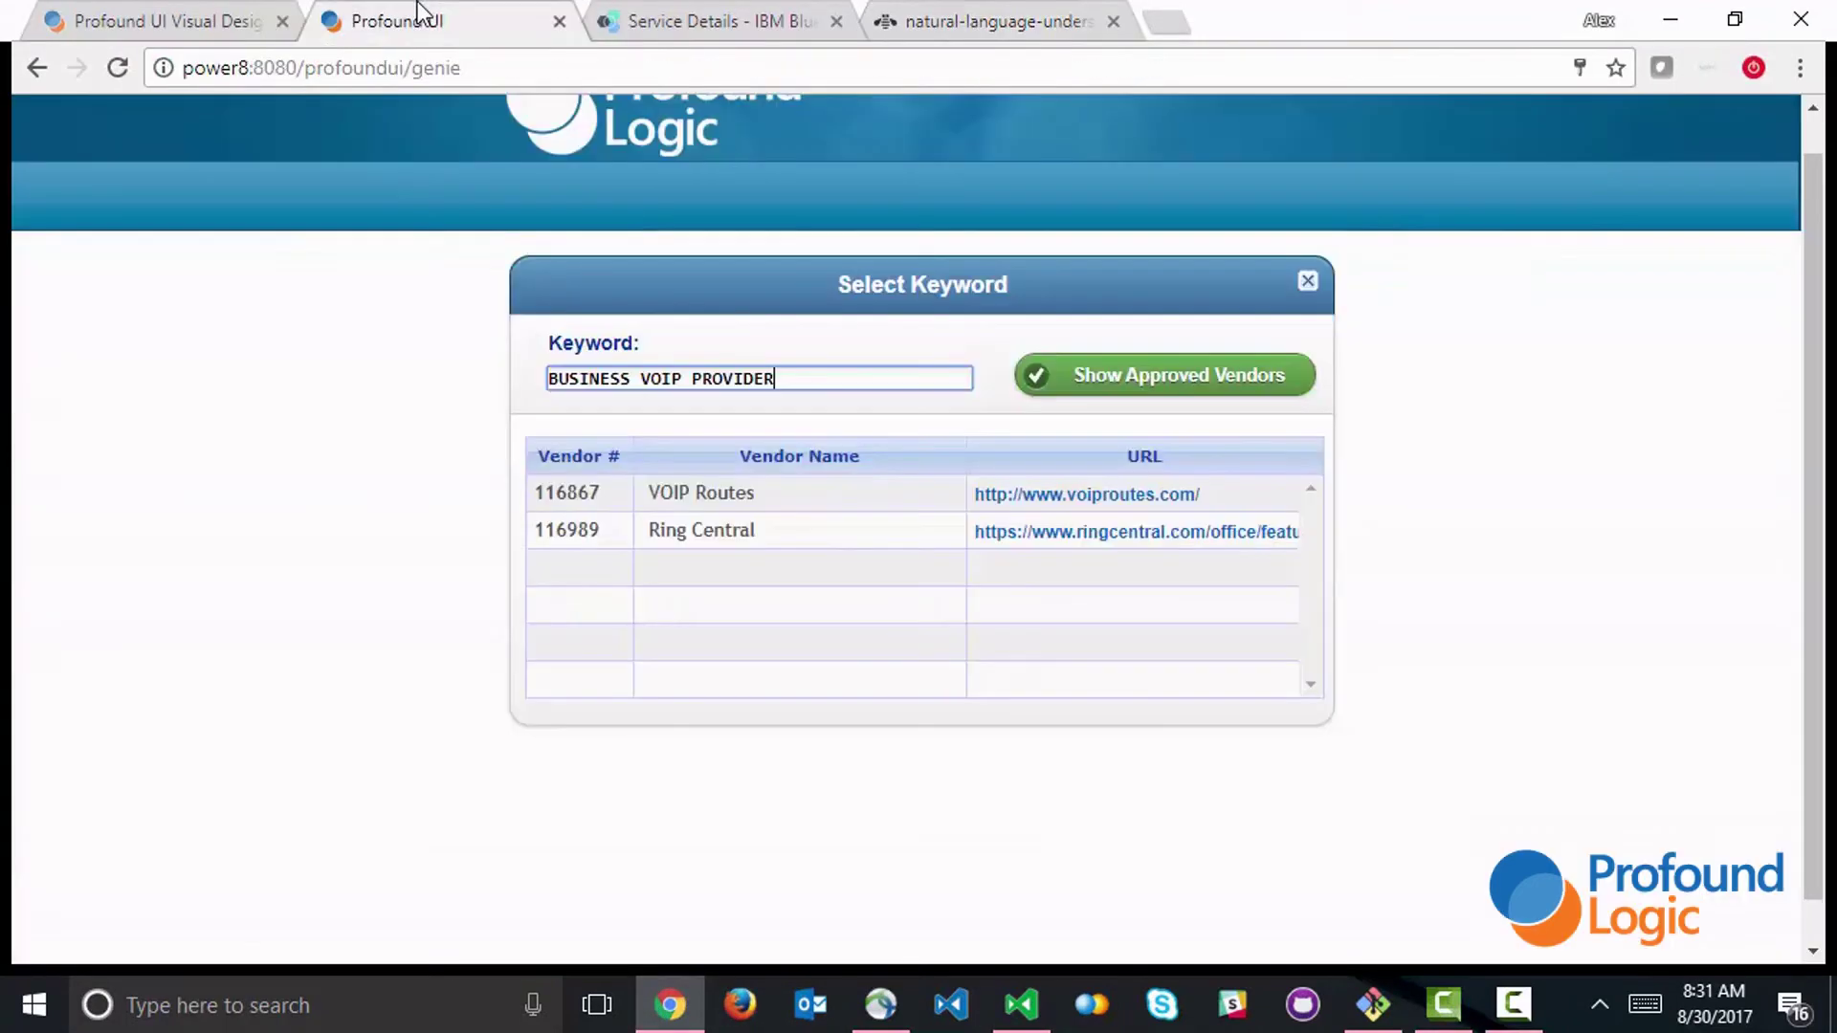
pyautogui.click(418, 21)
pyautogui.click(1313, 282)
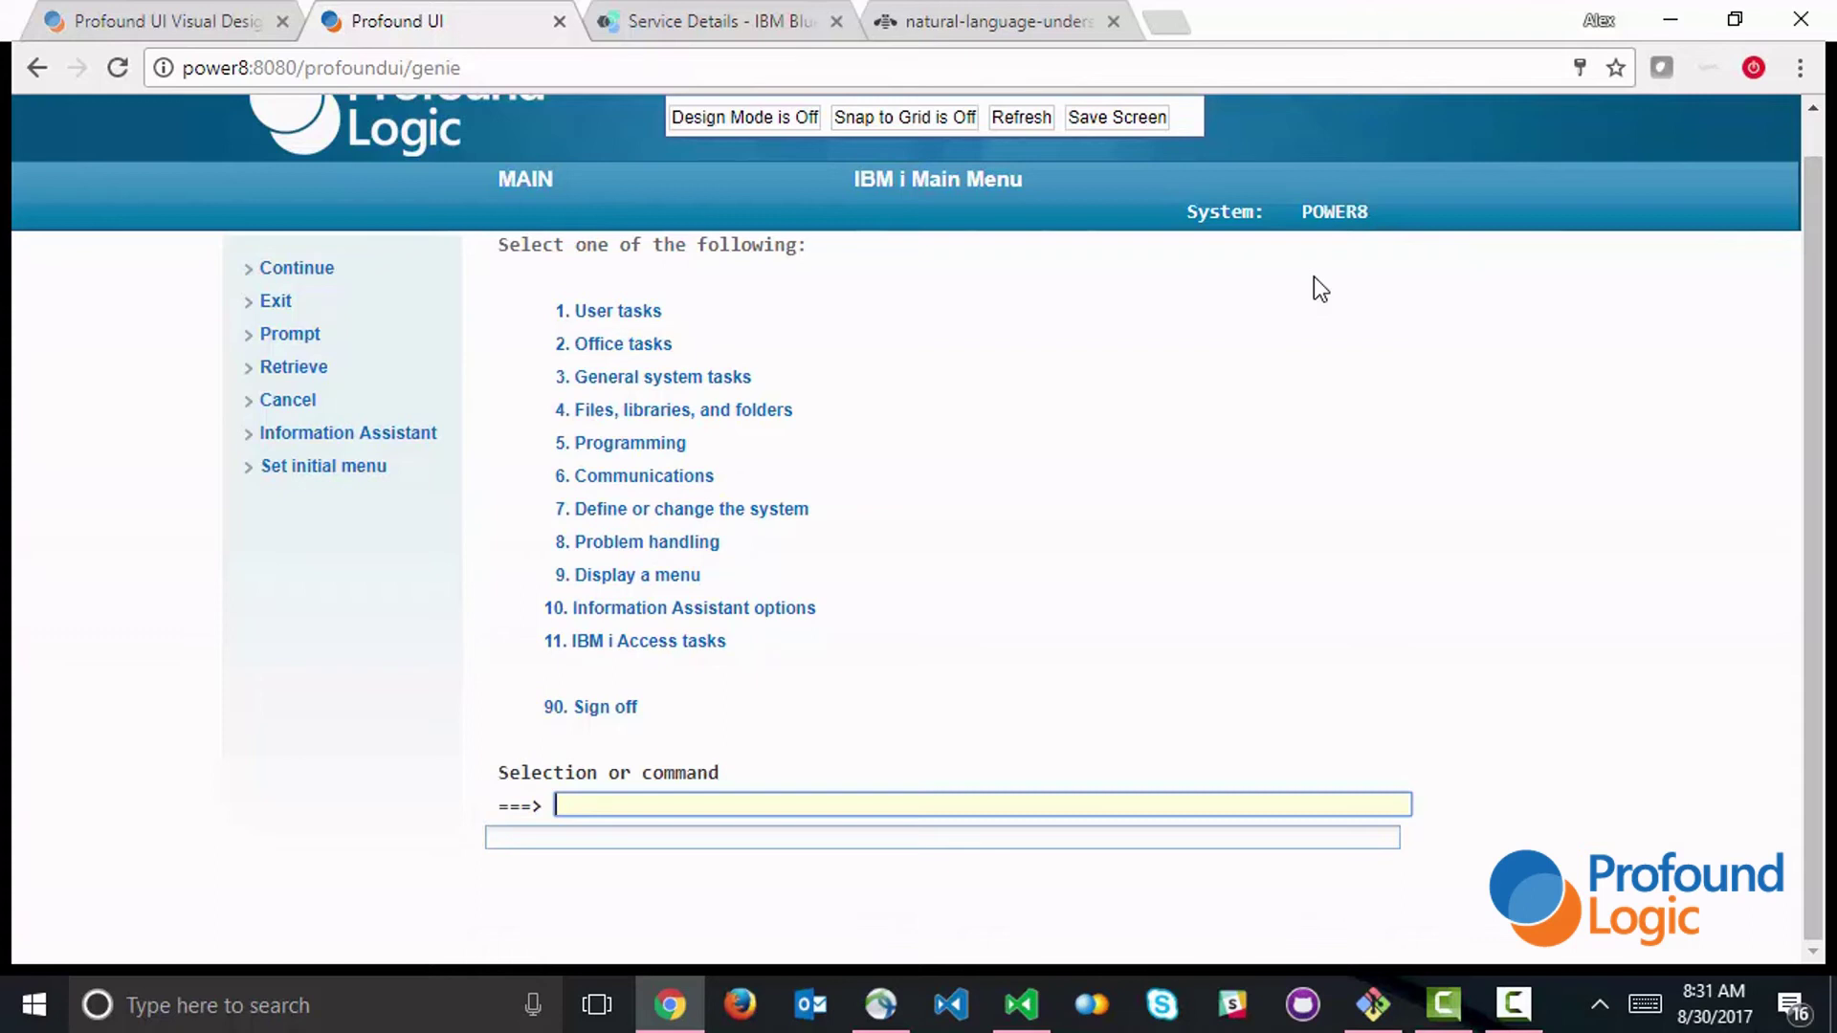
pyautogui.write('pjscrtprxy')
pyautogui.press('Return')
pyautogui.write('watson1')
pyautogui.press('Tab')
pyautogui.write('test')
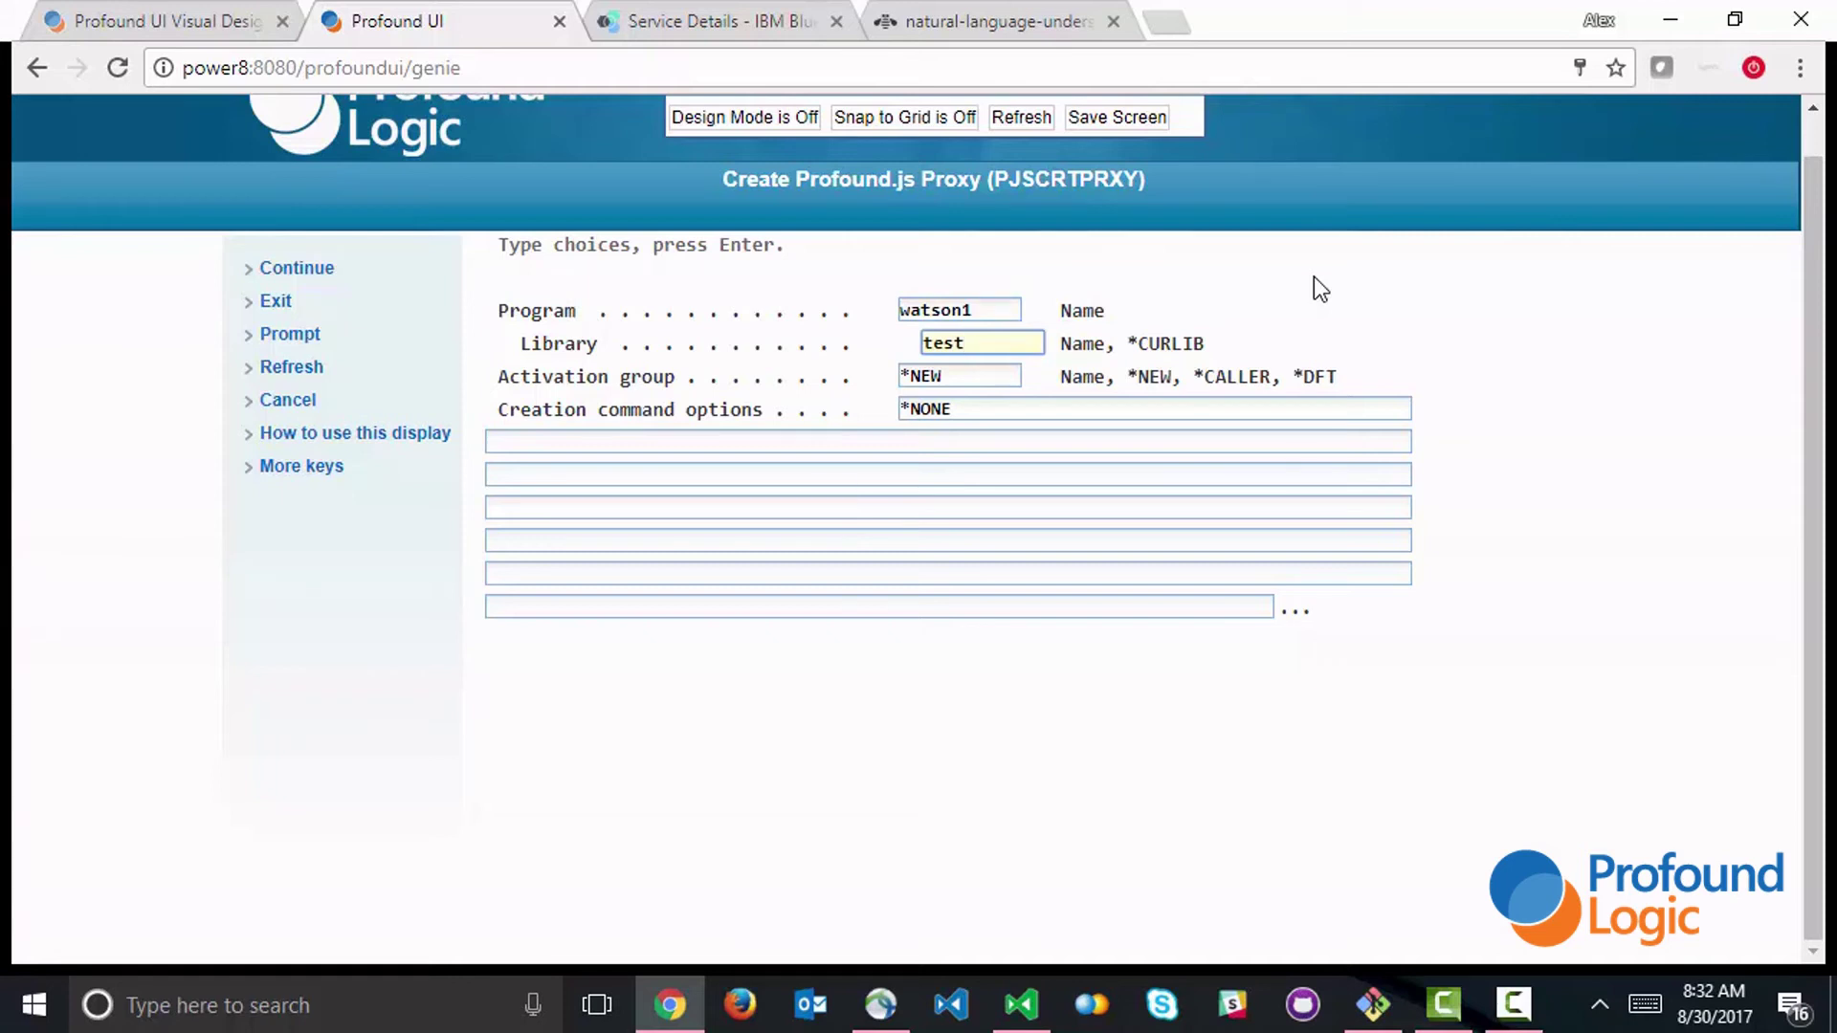
pyautogui.press('Return')
pyautogui.write('call tes')
# Submit 'call watson1' as a batch job with SBMJOB.
pyautogui.press('BackSpace')
pyautogui.press('BackSpace')
pyautogui.press('BackSpace')
pyautogui.write('watson1')
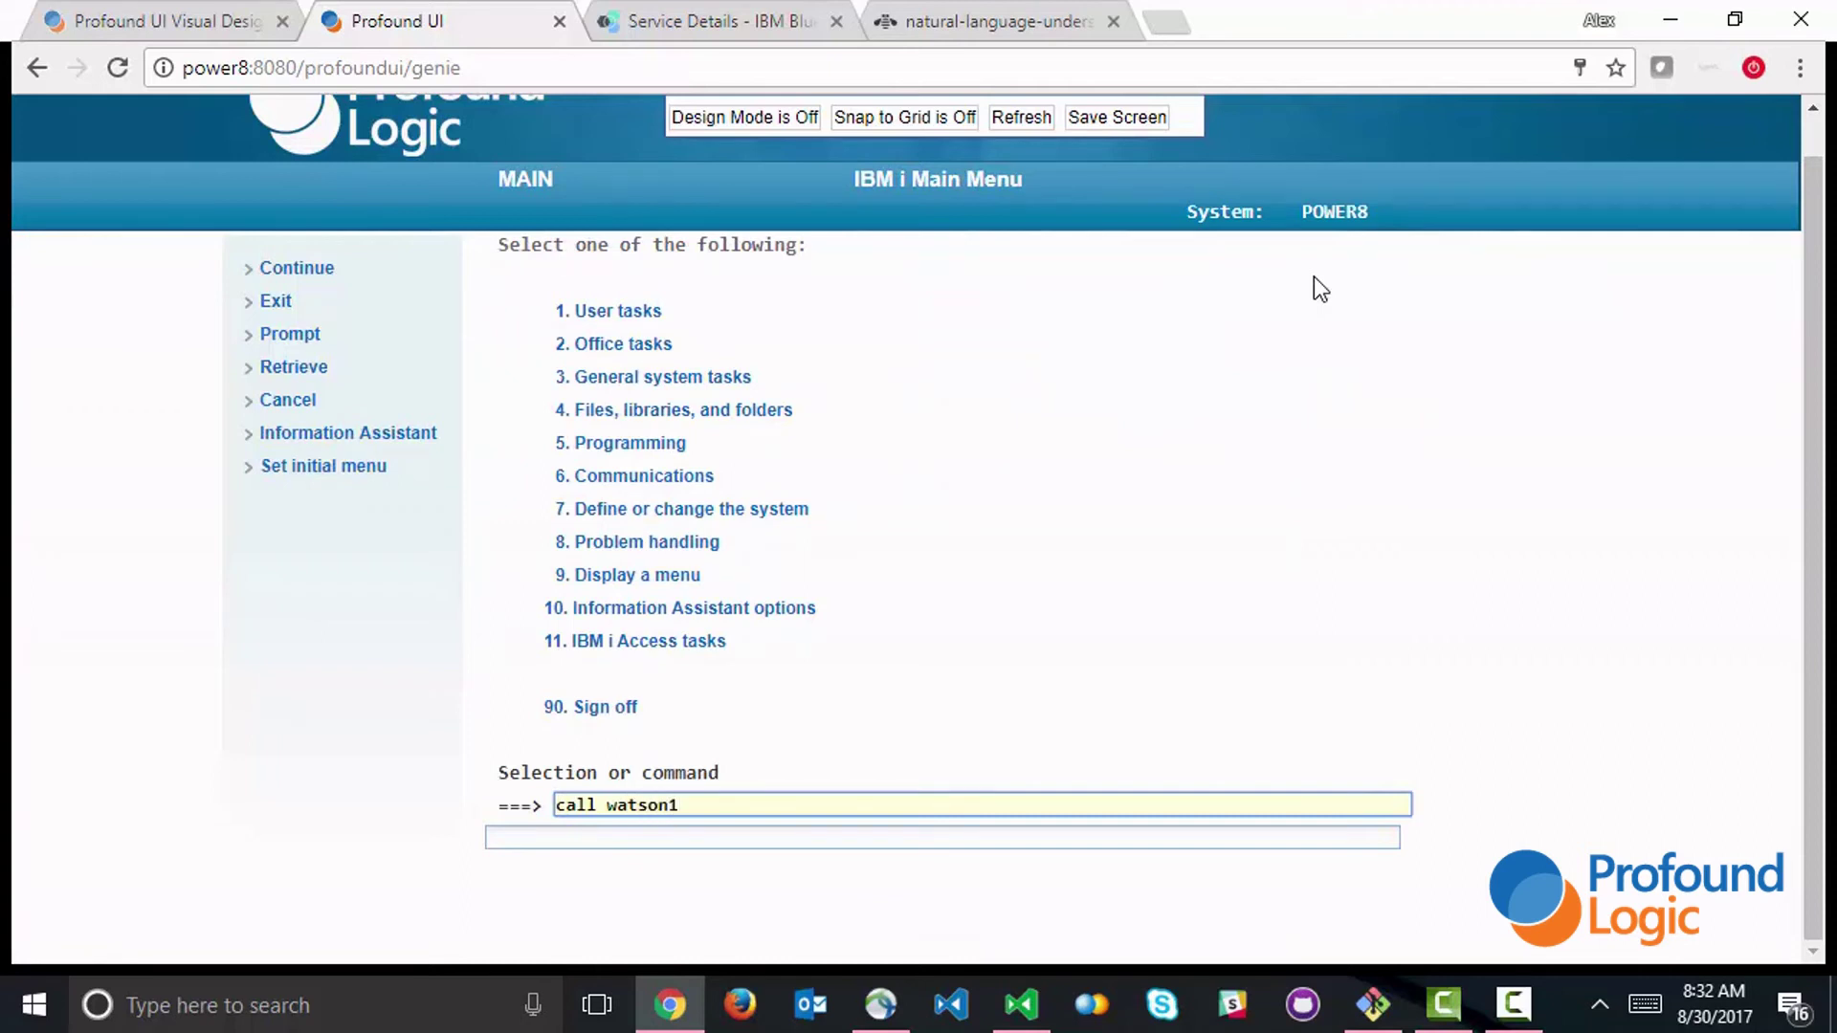
pyautogui.press('BackSpace')
pyautogui.press('BackSpace')
pyautogui.press('BackSpace')
pyautogui.press('BackSpace')
pyautogui.press('BackSpace')
pyautogui.press('BackSpace')
pyautogui.press('BackSpace')
pyautogui.press('BackSpace')
pyautogui.press('BackSpace')
pyautogui.press('BackSpace')
pyautogui.press('BackSpace')
pyautogui.press('BackSpace')
pyautogui.write('sbm')
pyautogui.write('job')
pyautogui.press('Return')
pyautogui.write('call watson1')
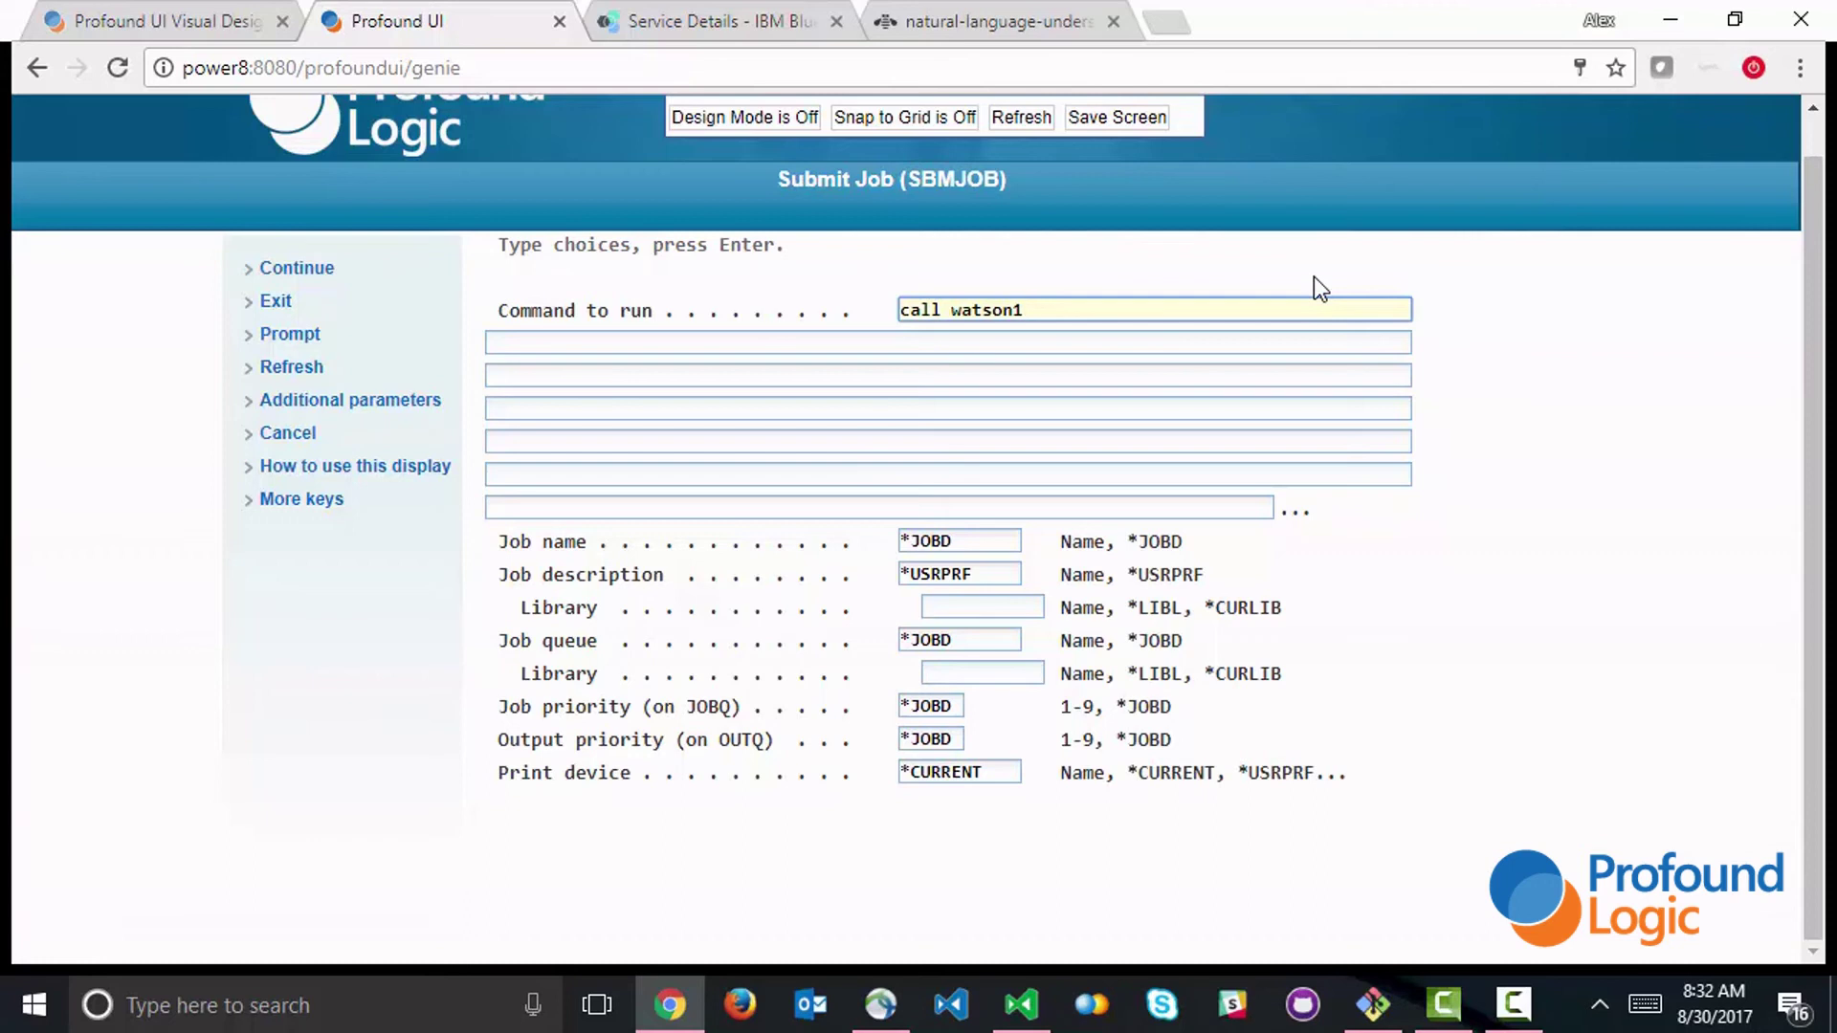
pyautogui.press('Return')
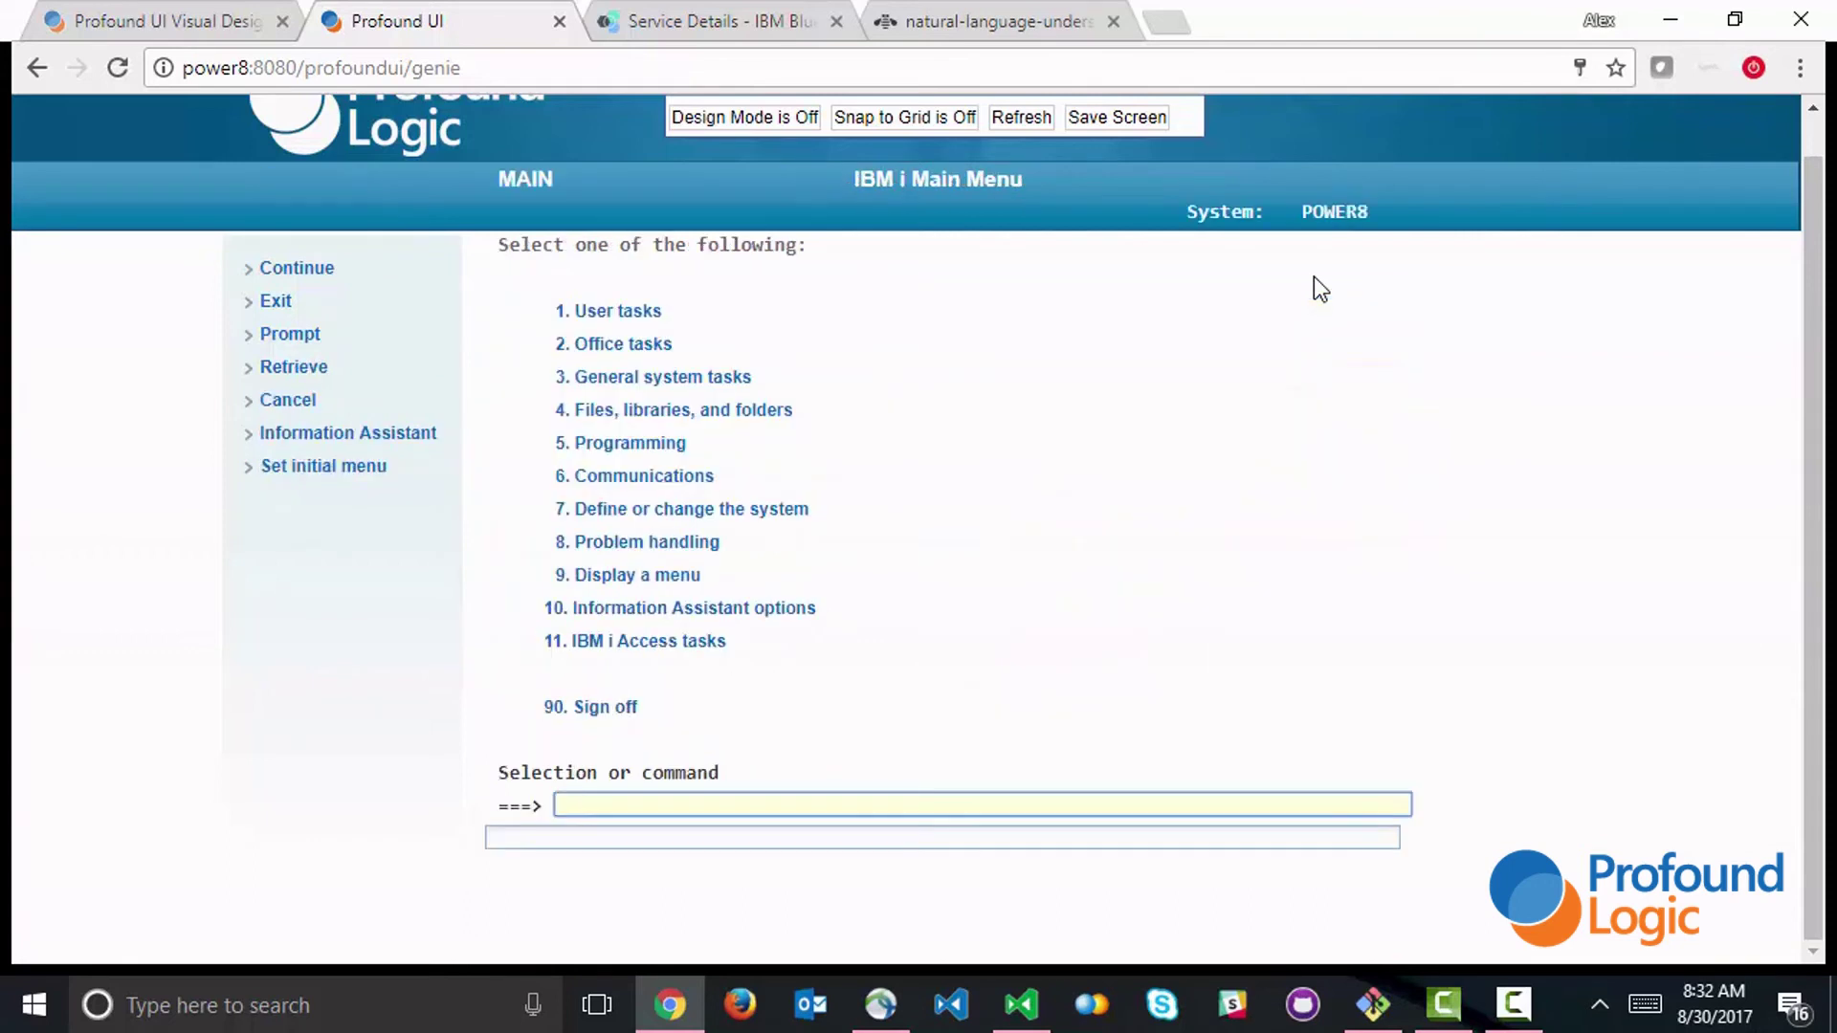
pyautogui.write('call ')
pyautogui.write('watson2')
# Run watson2, then filter the Keyword textbox's properties in Visual Designer with +data.
pyautogui.press('Return')
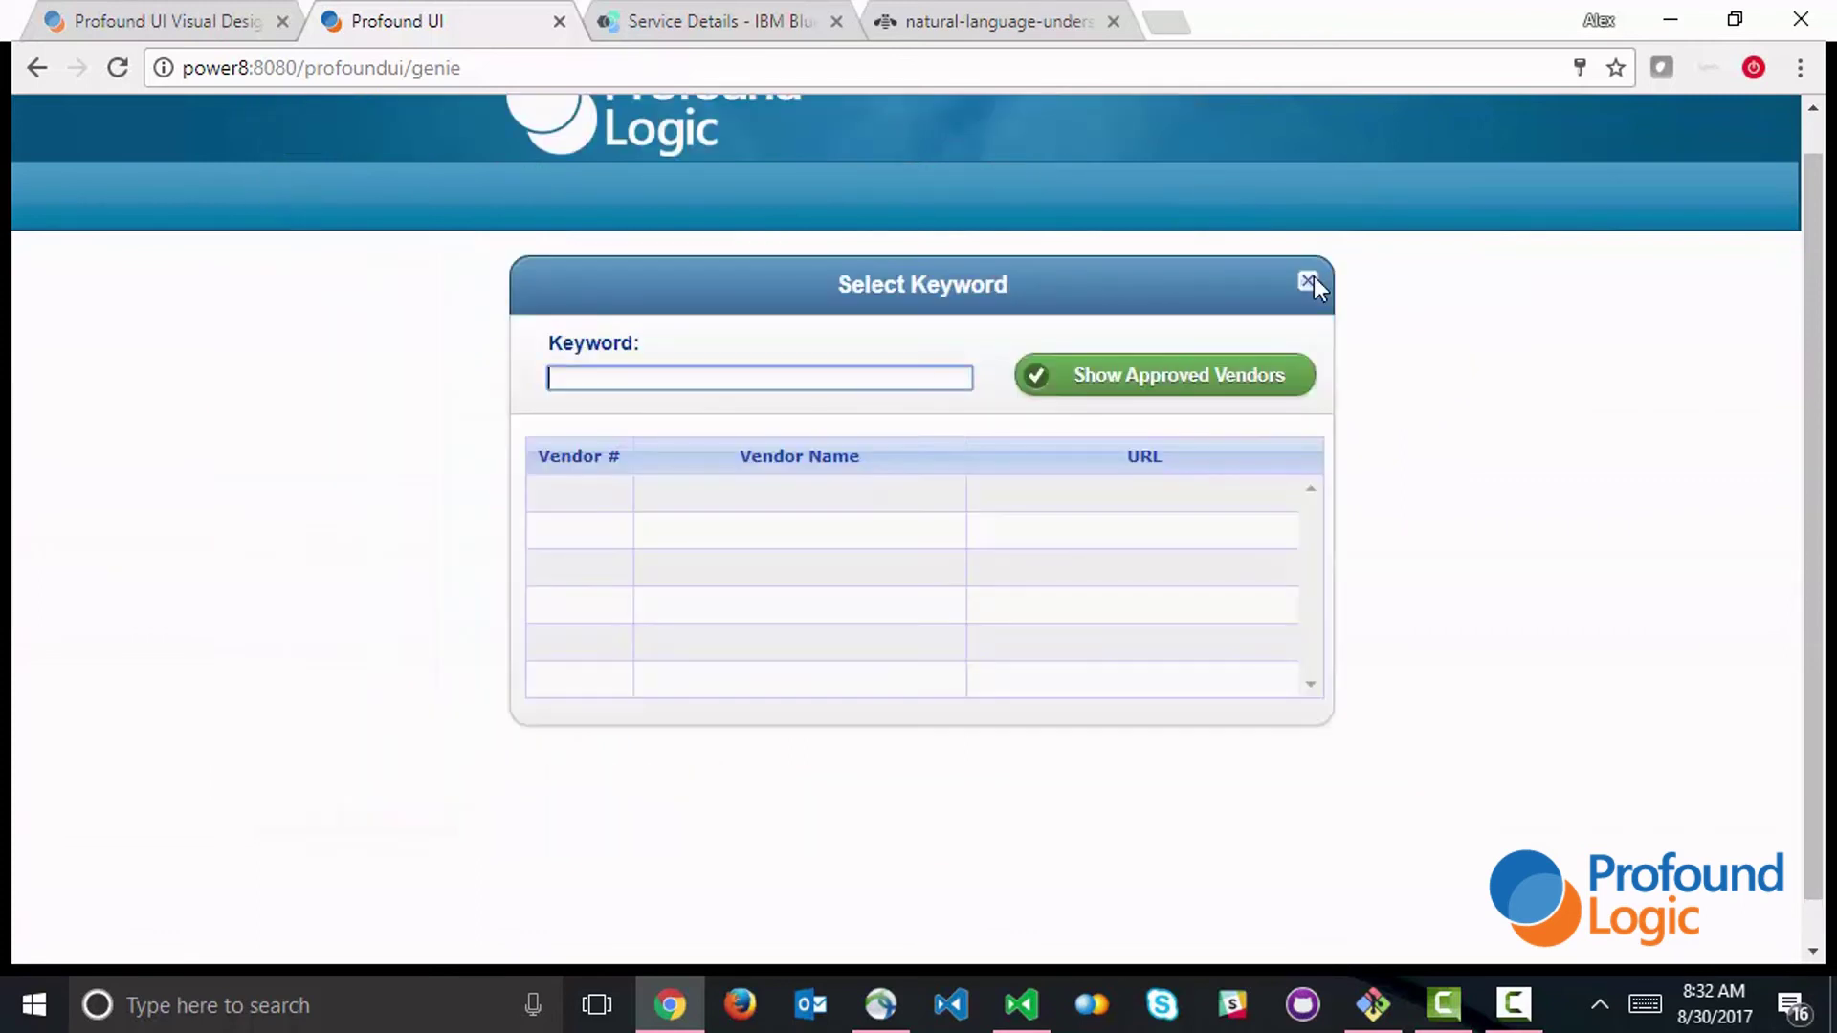
pyautogui.click(176, 21)
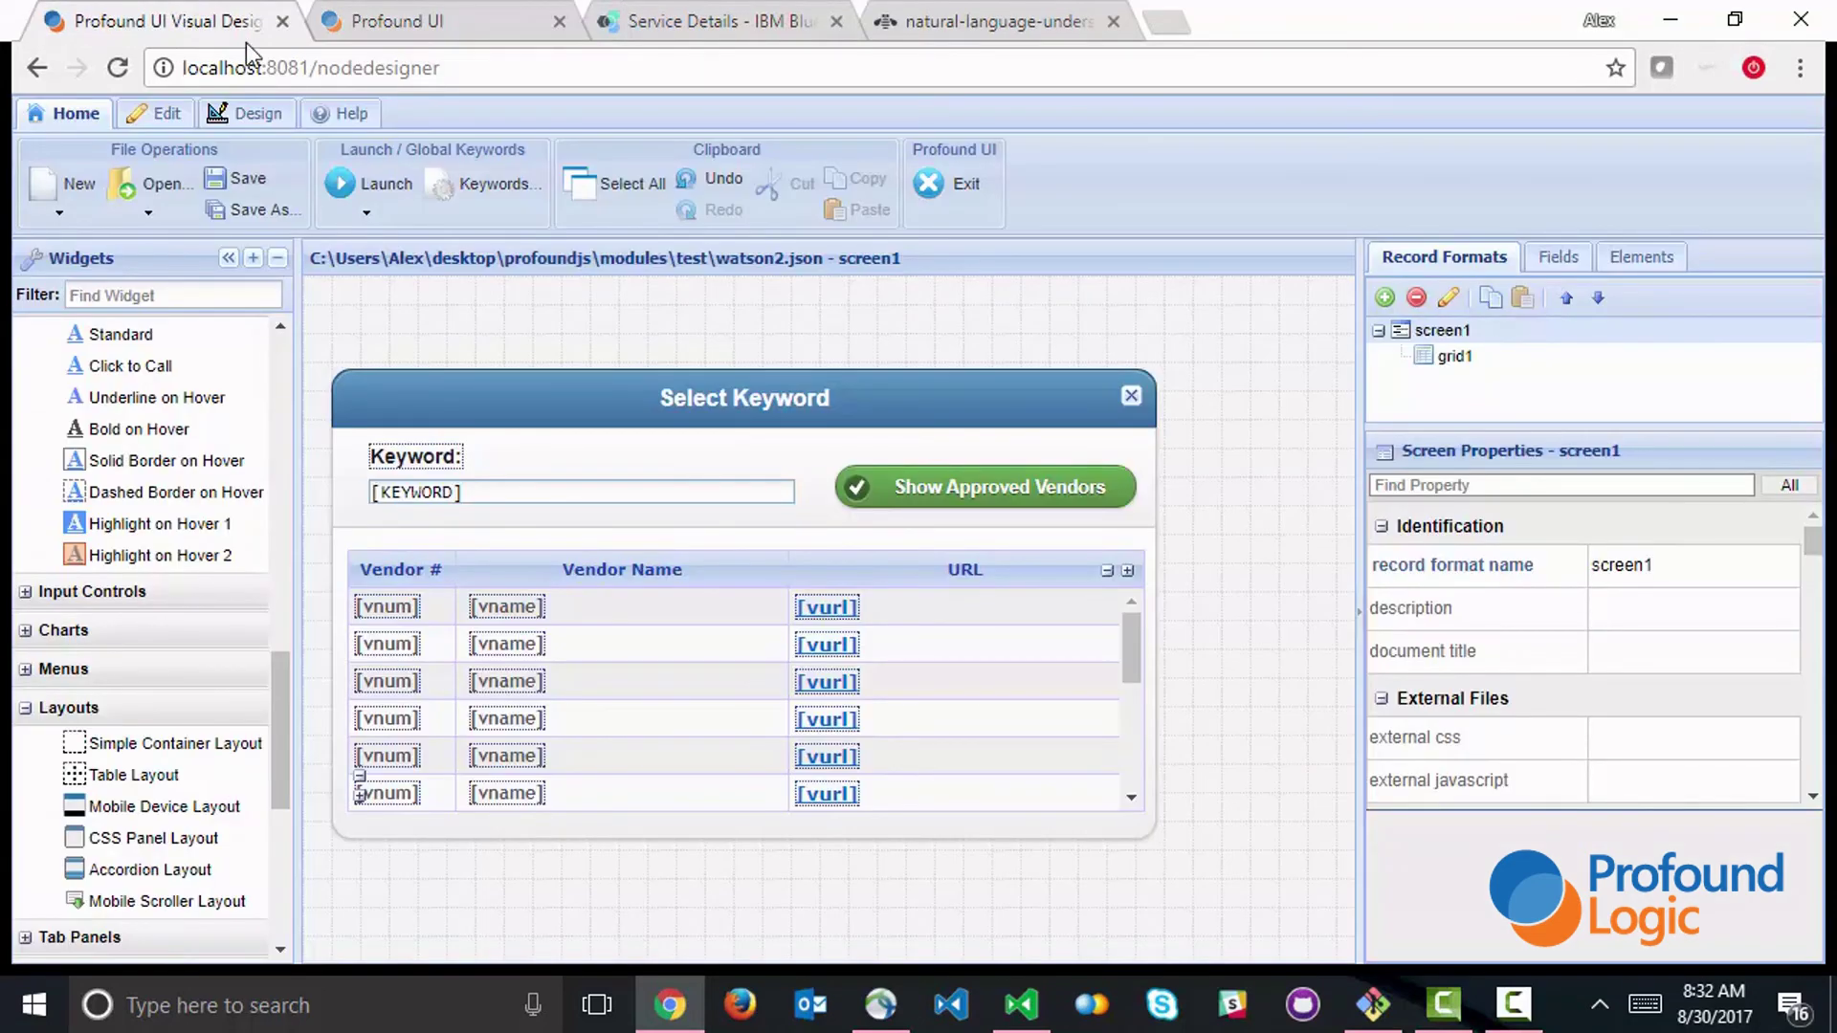
pyautogui.click(564, 493)
pyautogui.click(1483, 488)
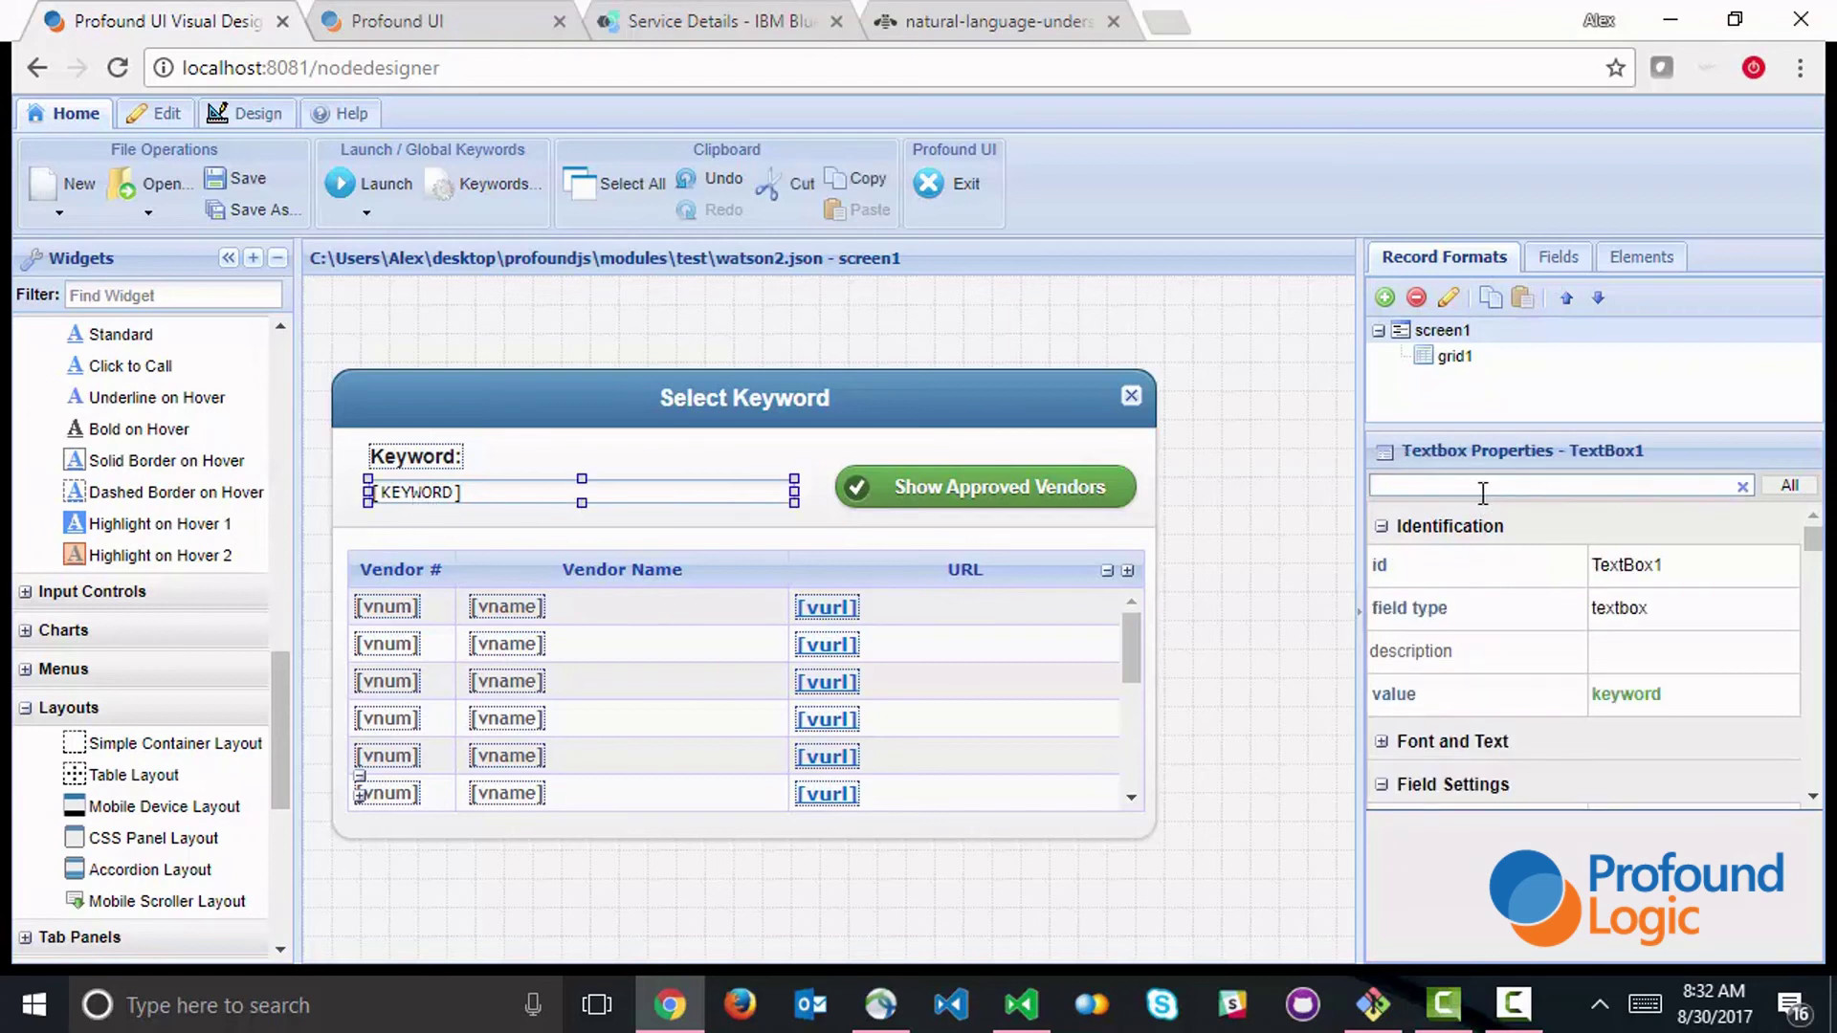
pyautogui.write('+data')
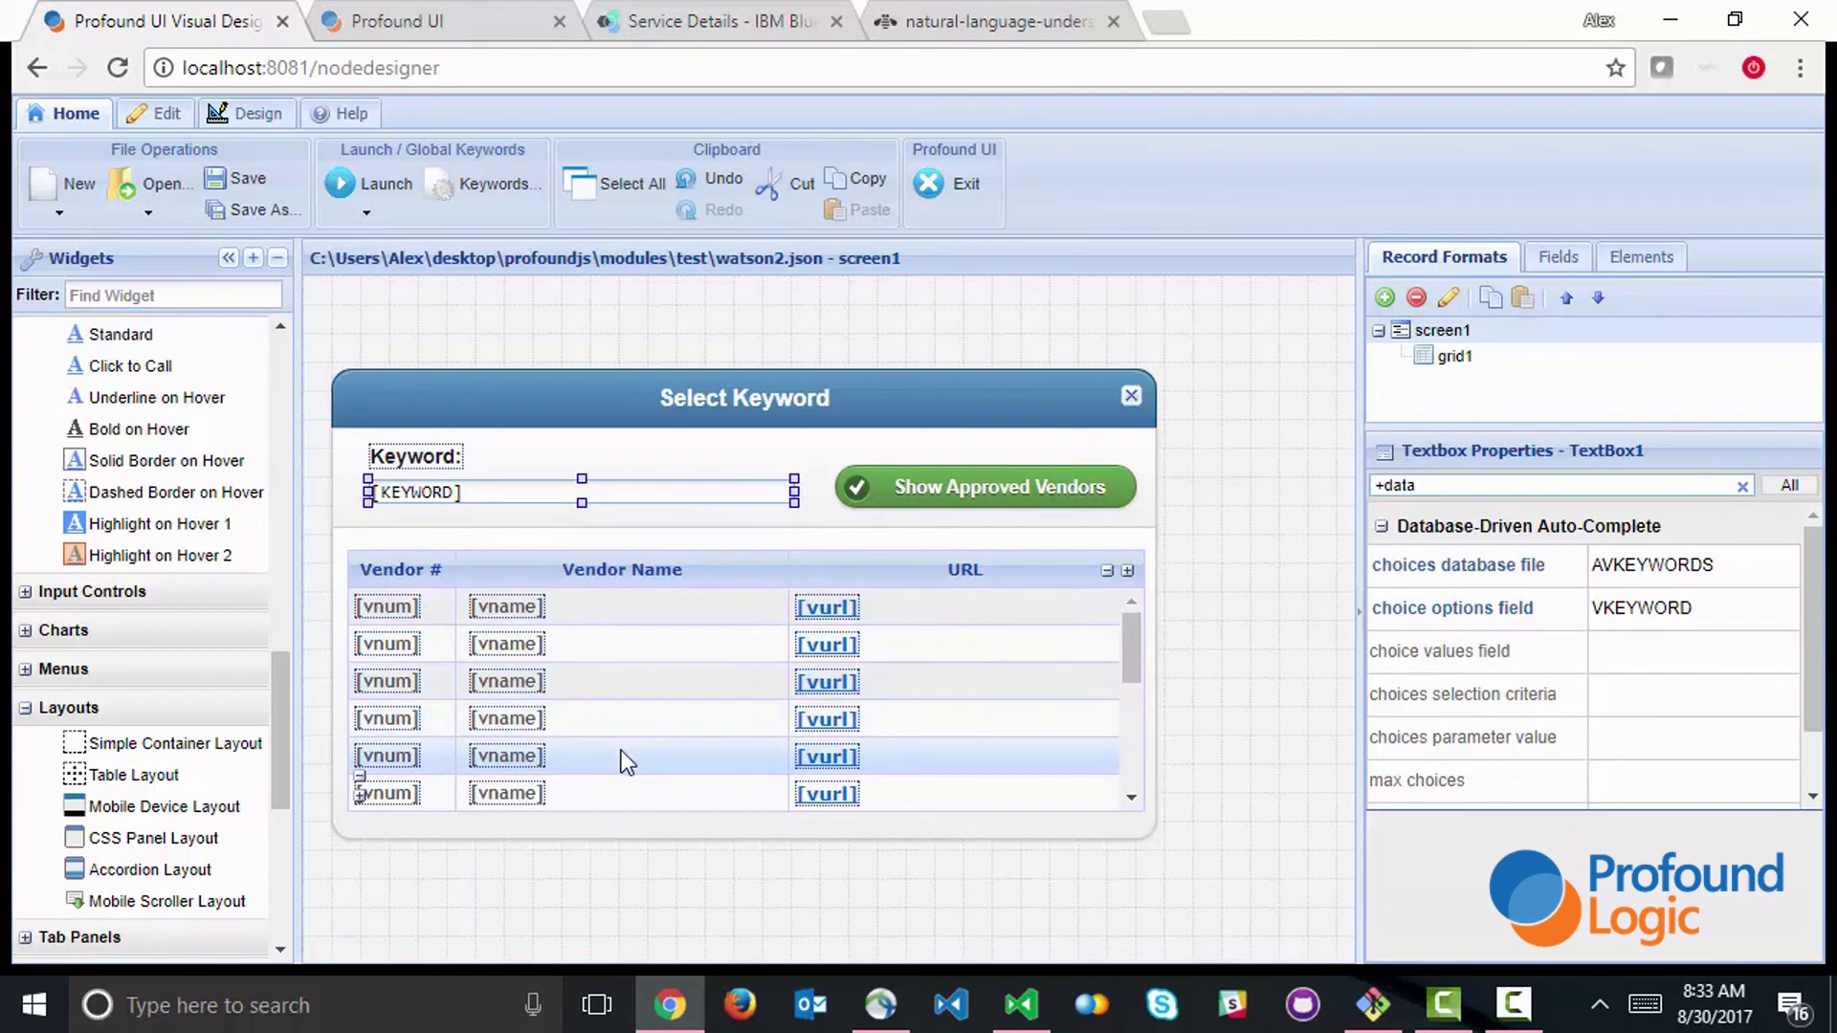
# Show watson2.js's loadGrid vendor lookup and grid write lines, then return to the browser.
pyautogui.click(1019, 1004)
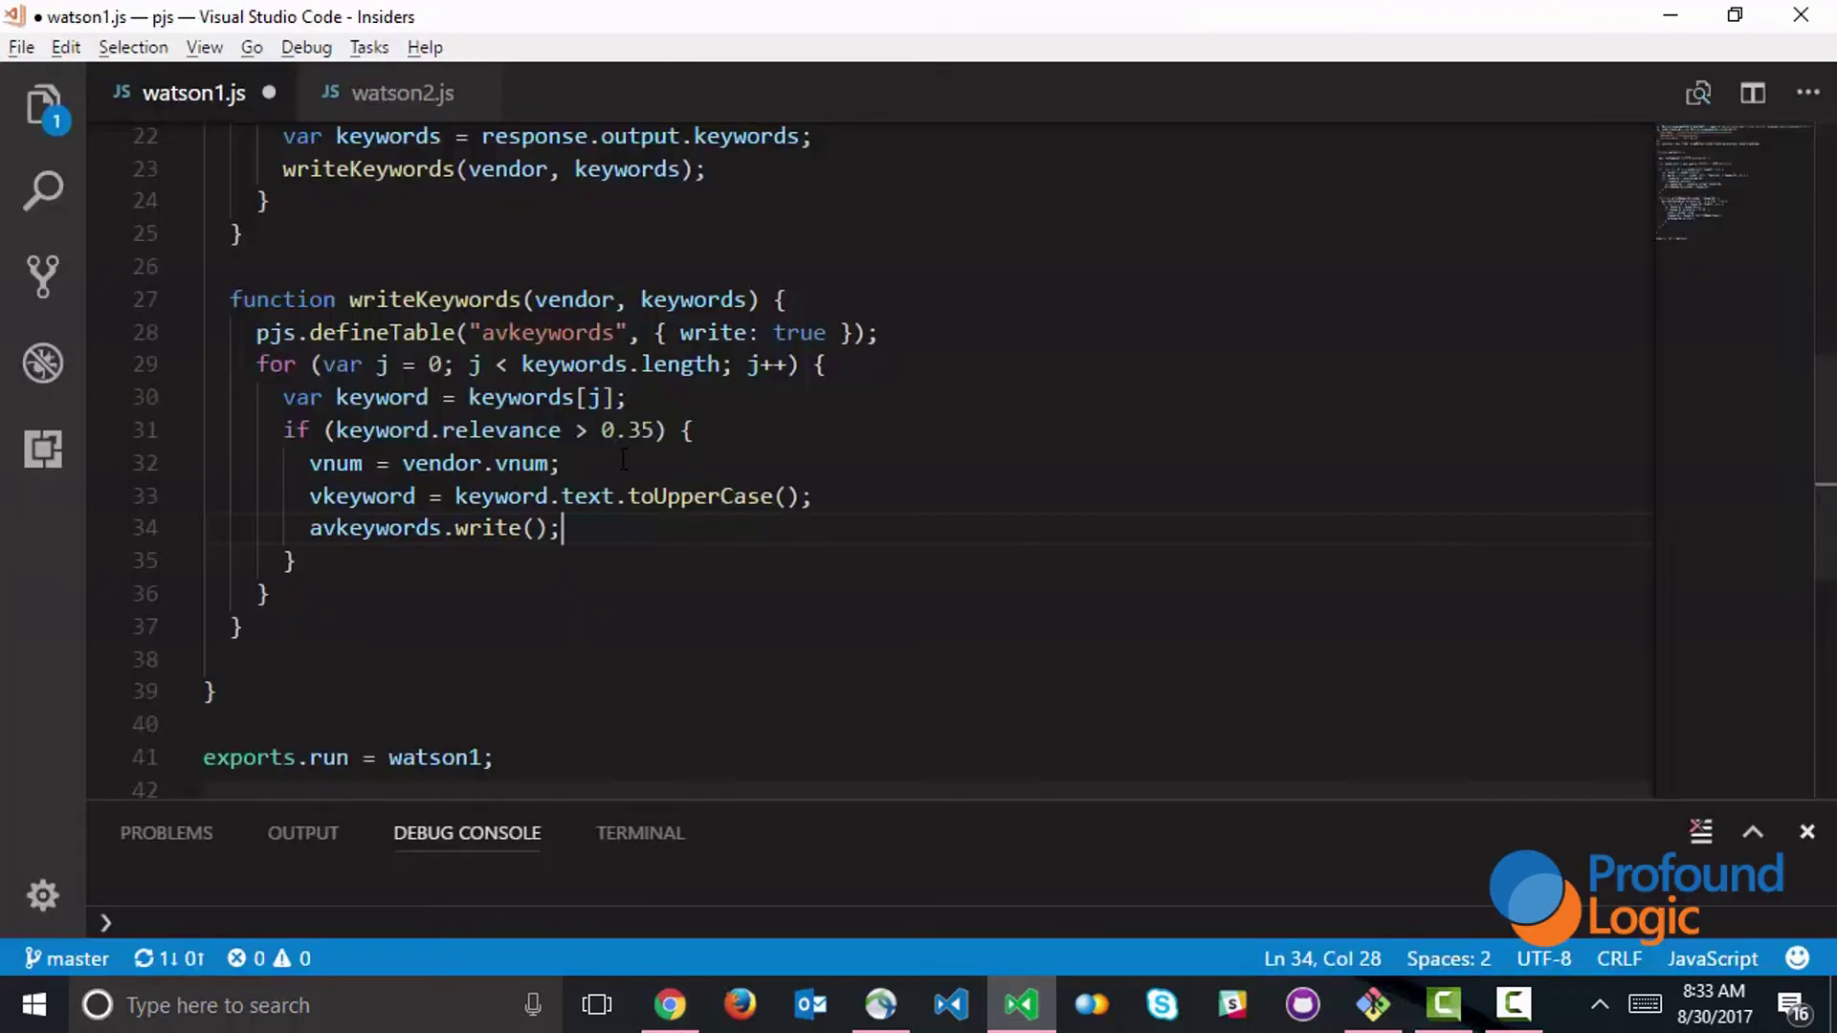
pyautogui.click(401, 92)
pyautogui.scroll(5, 919, 431)
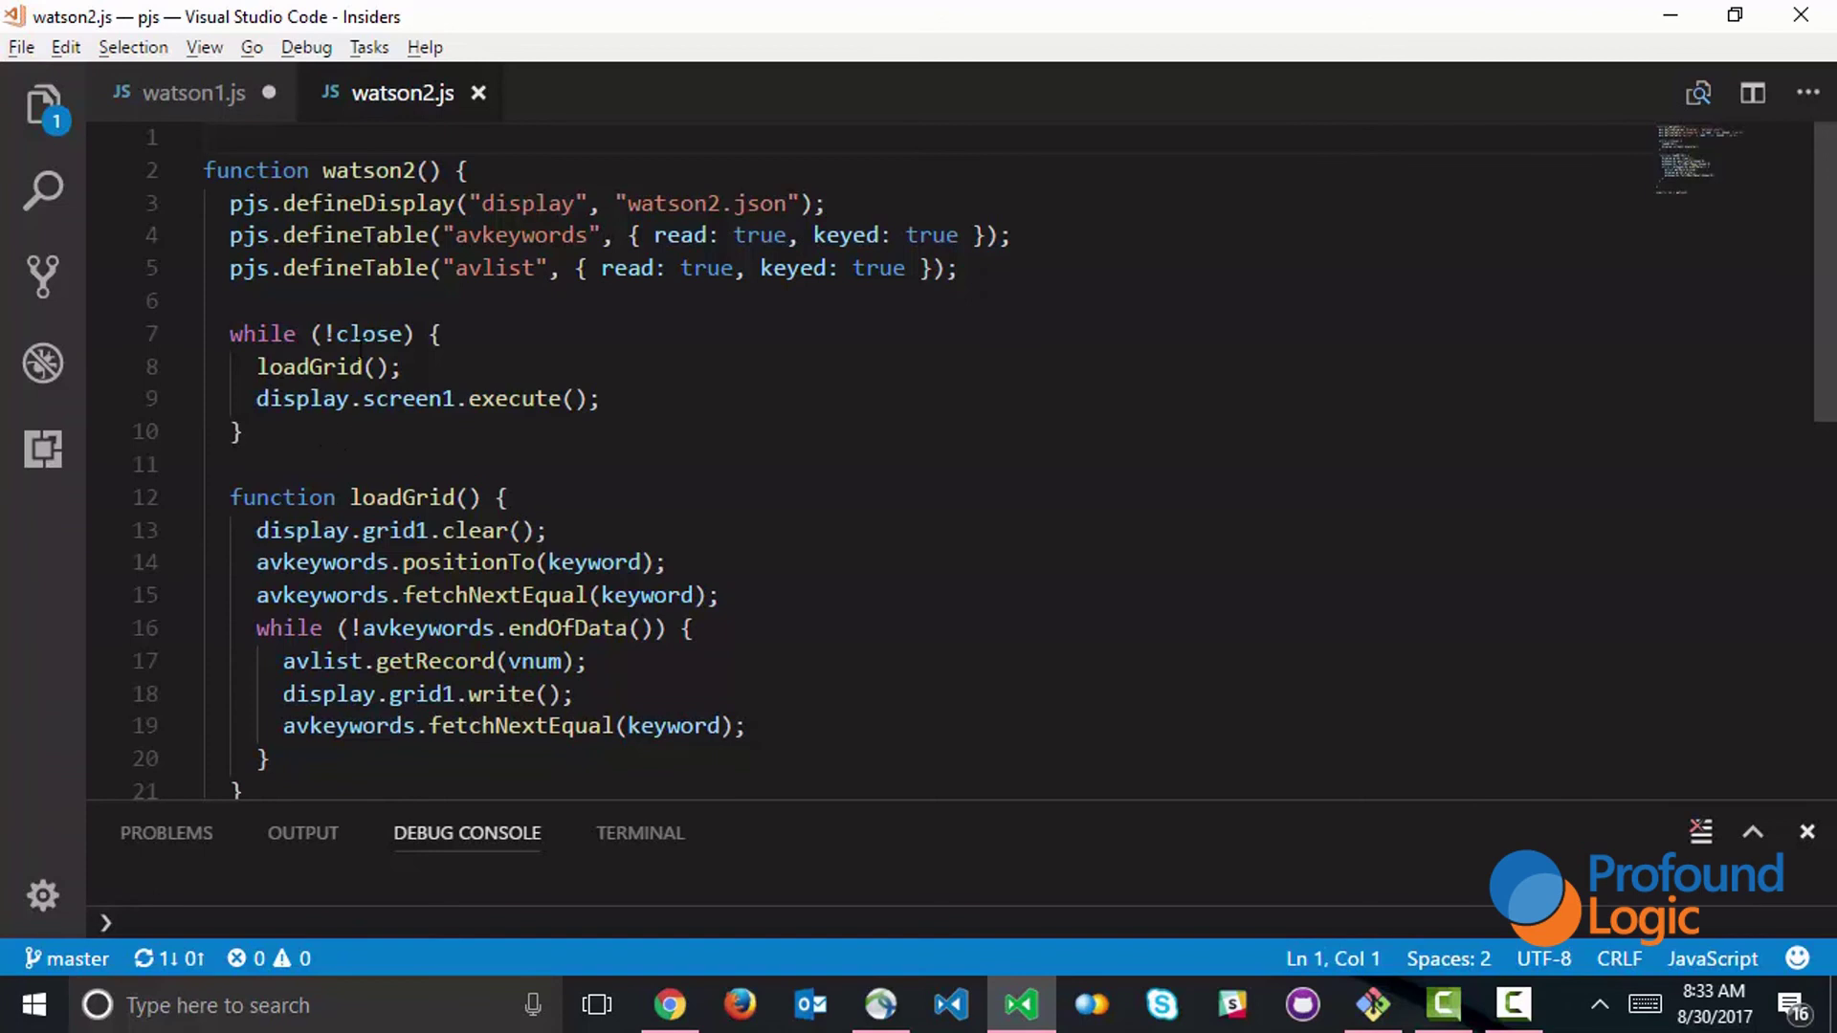
pyautogui.scroll(-3, 715, 468)
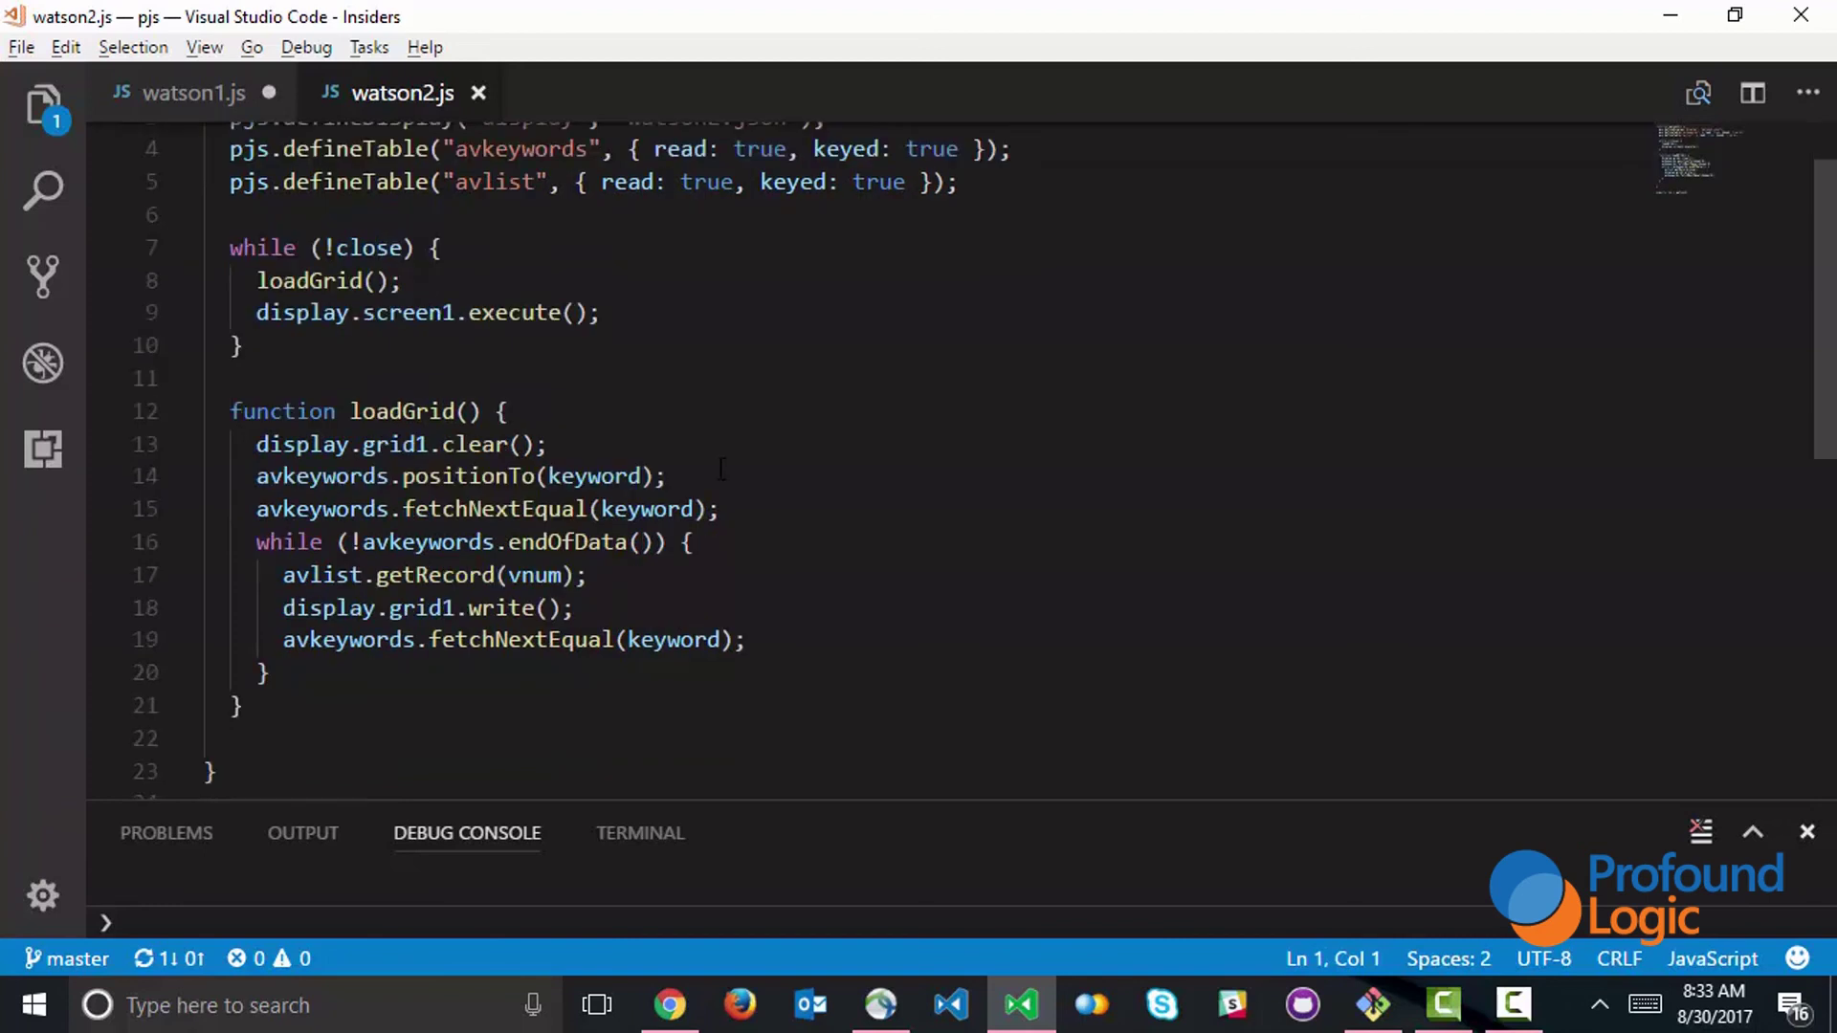
pyautogui.scroll(-2, 716, 469)
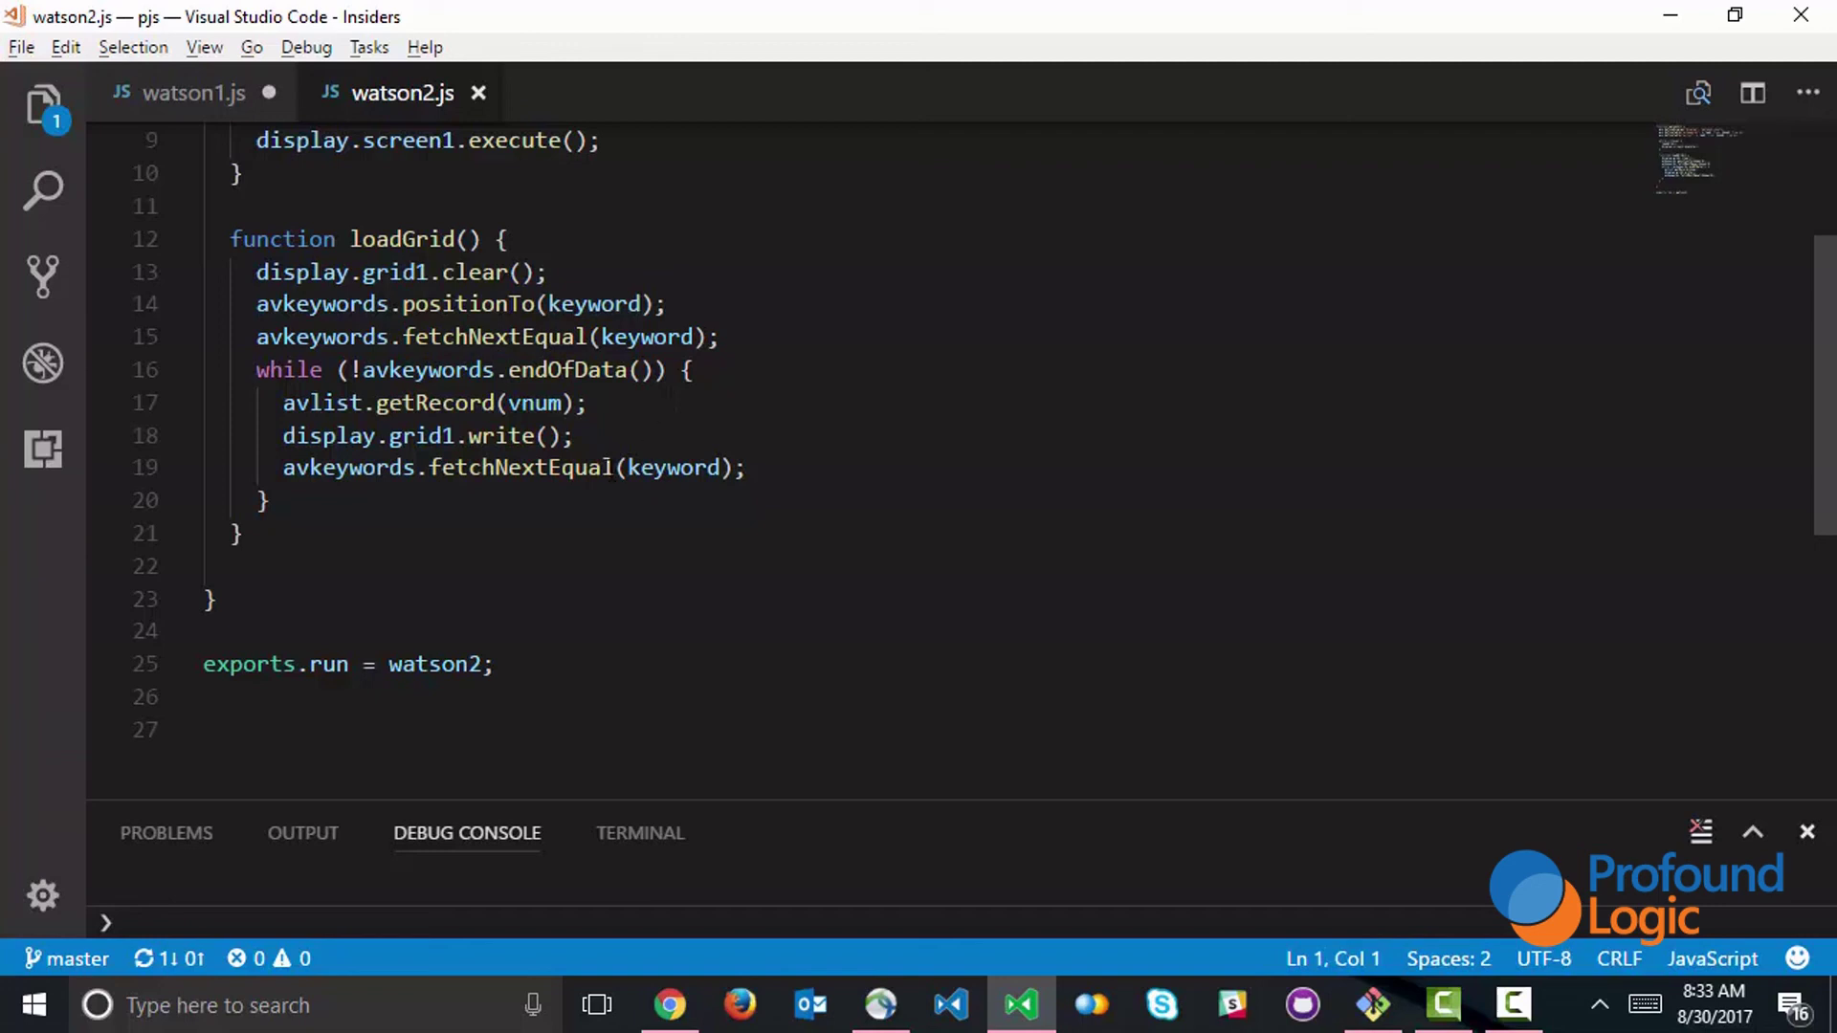
pyautogui.moveTo(283, 403); pyautogui.dragTo(590, 404)
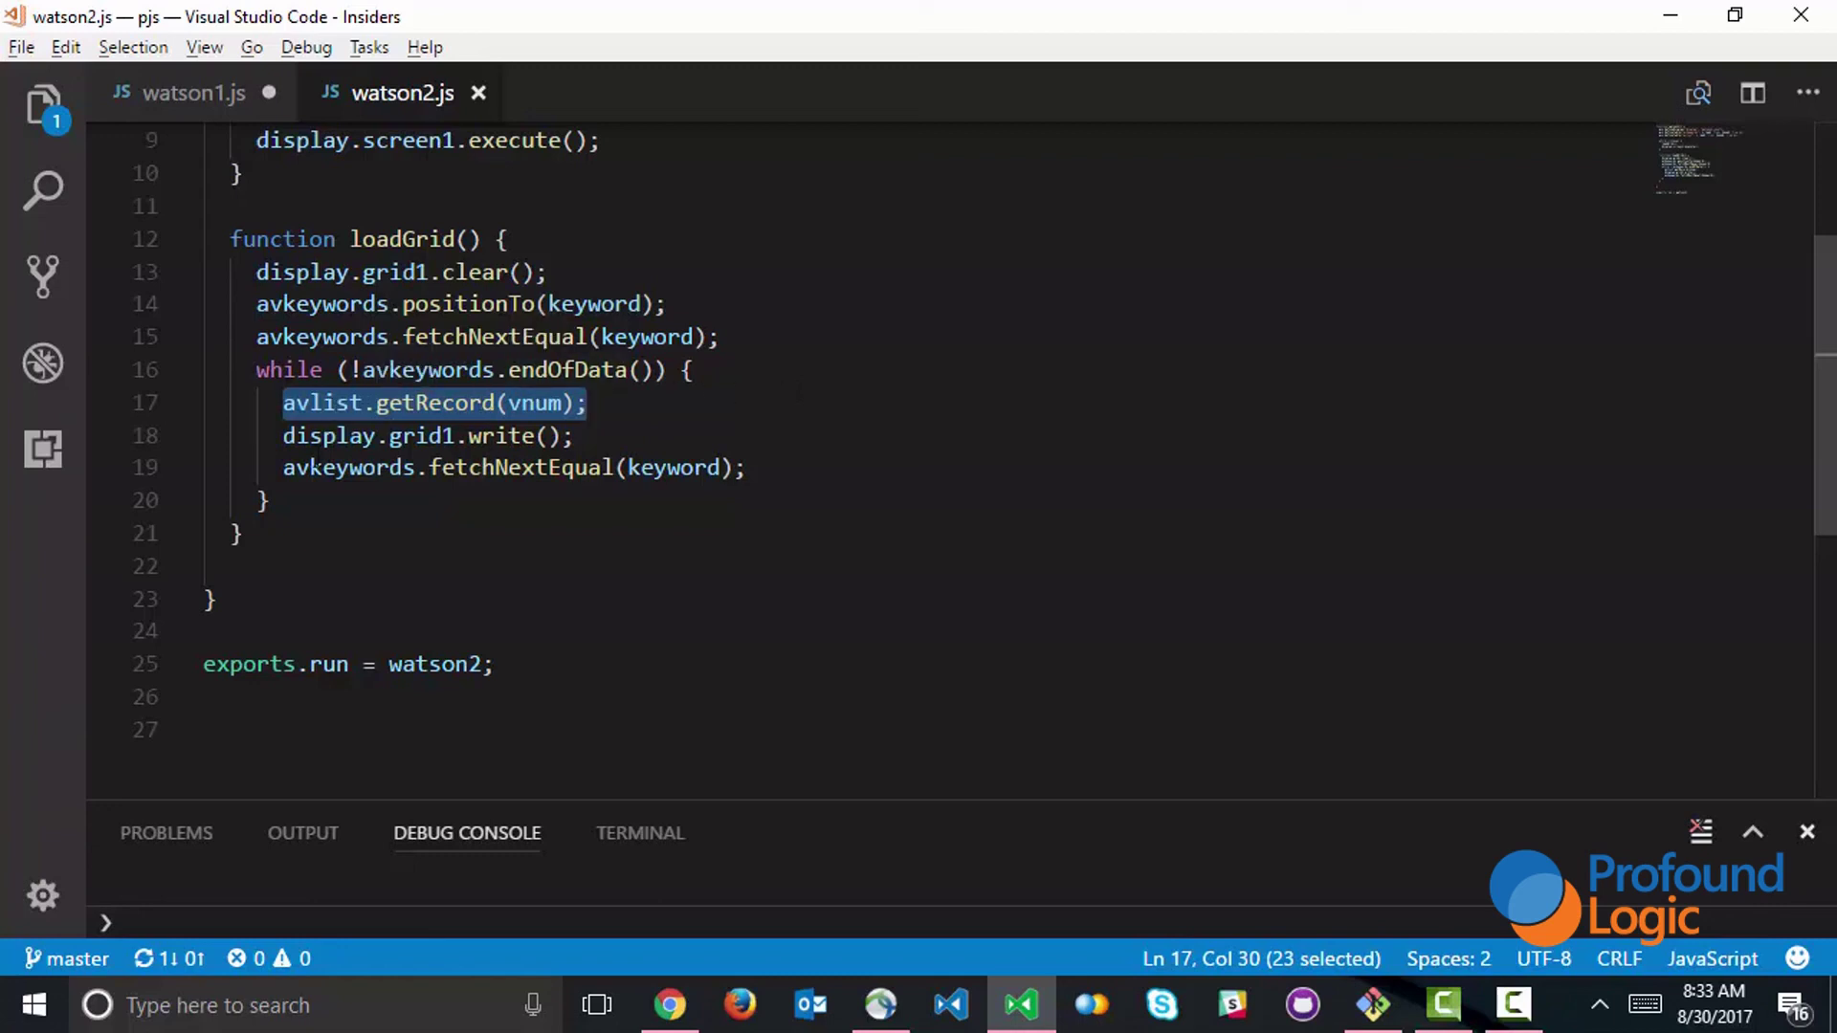
pyautogui.moveTo(431, 435); pyautogui.dragTo(548, 436)
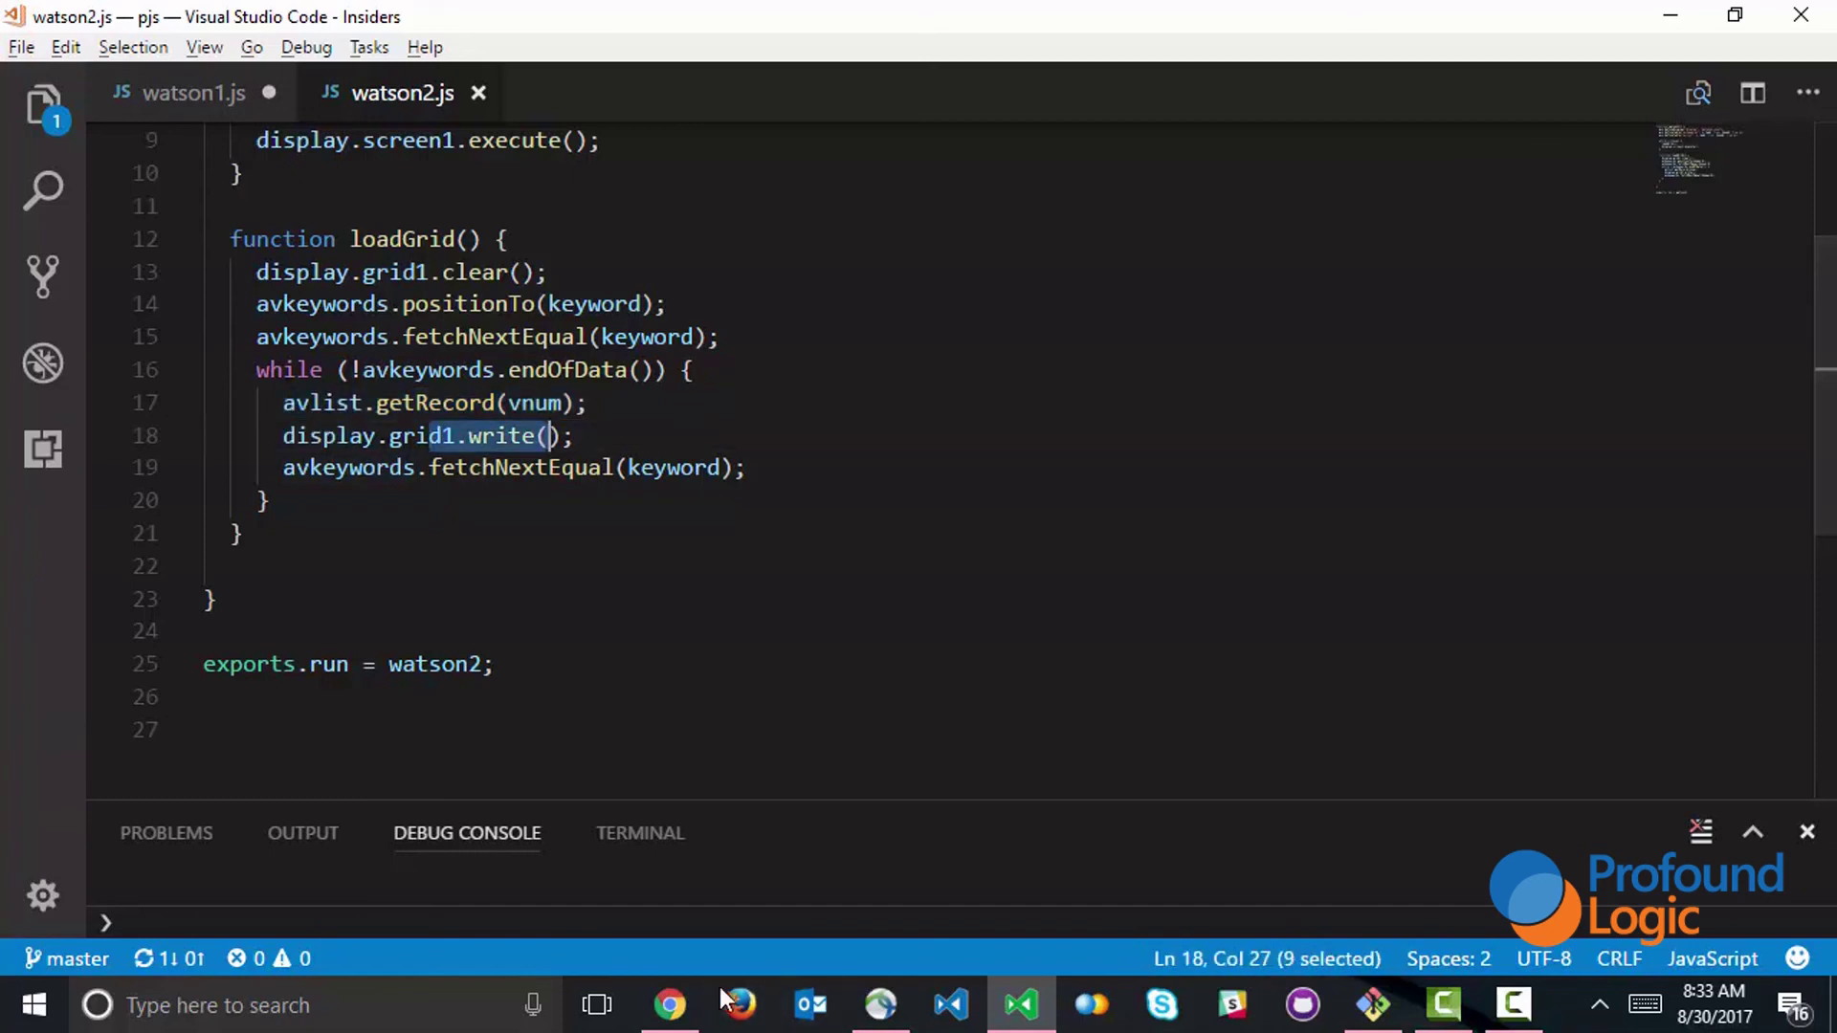
pyautogui.click(671, 1005)
# Search vendors for keyword CLOUD TEAM ALLIANCE and open EnterCloud's website.
pyautogui.click(412, 21)
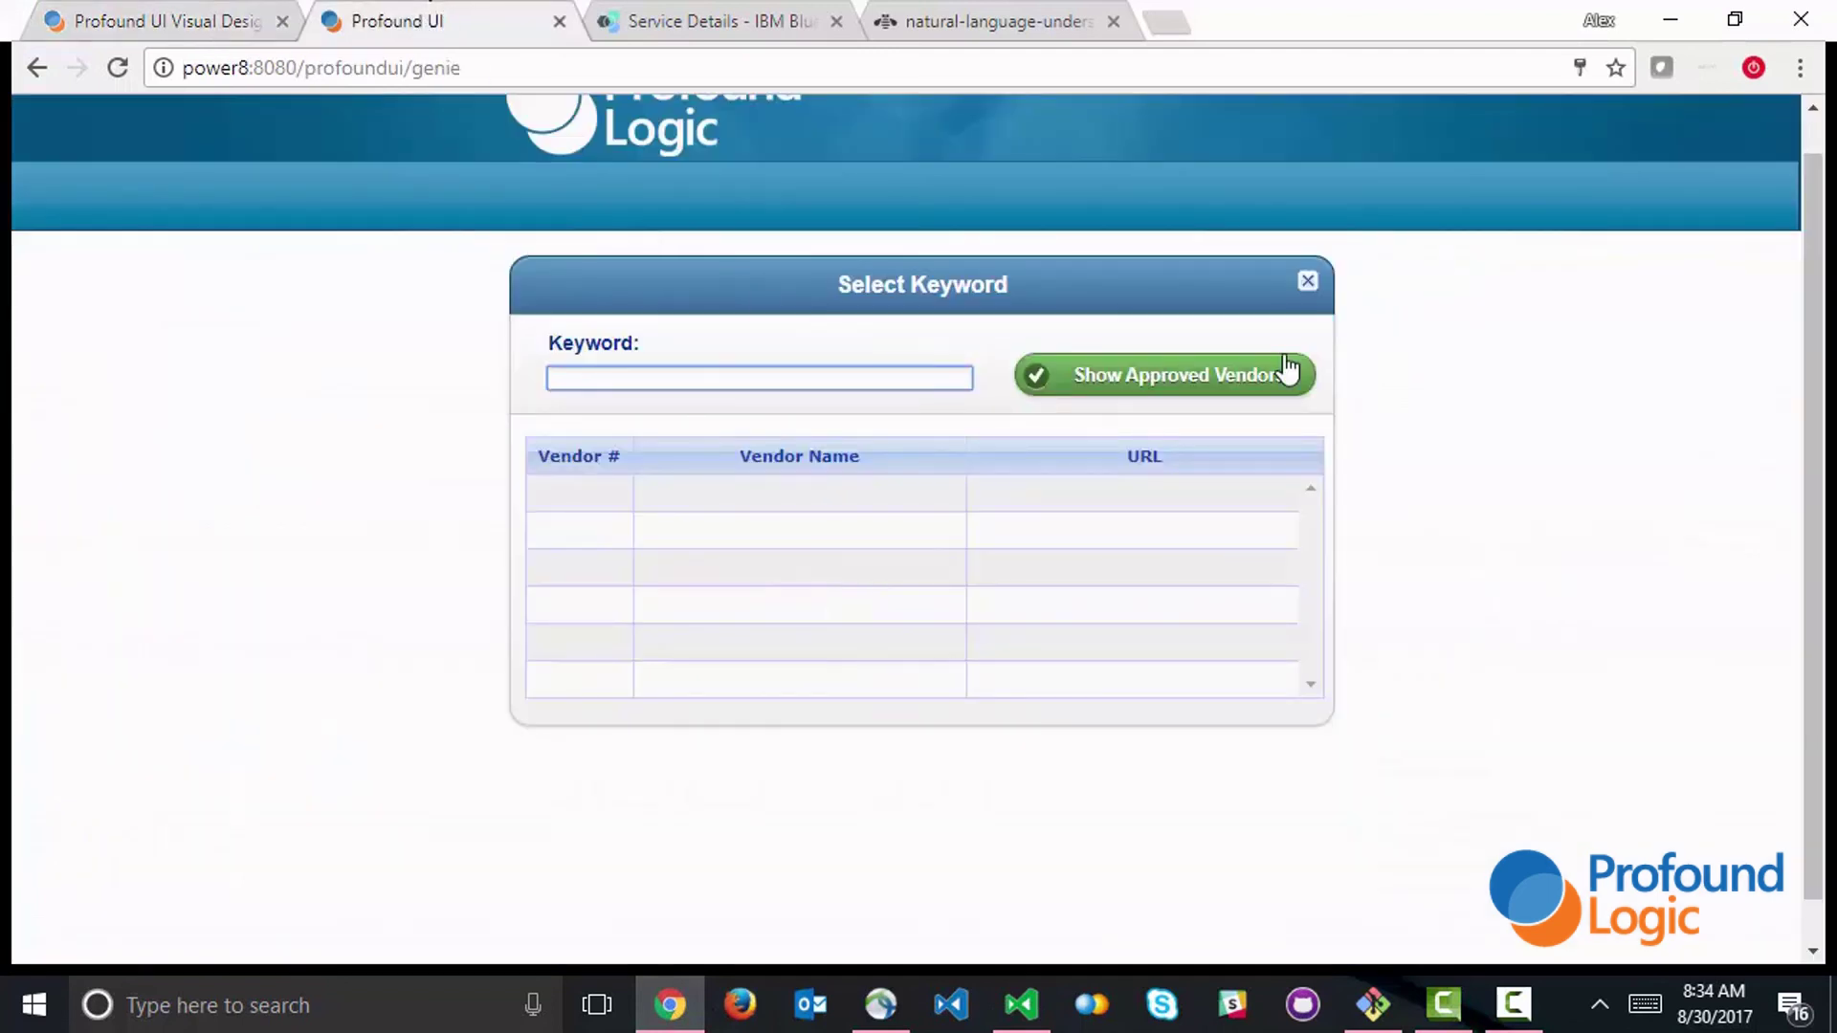
pyautogui.write('CLOU')
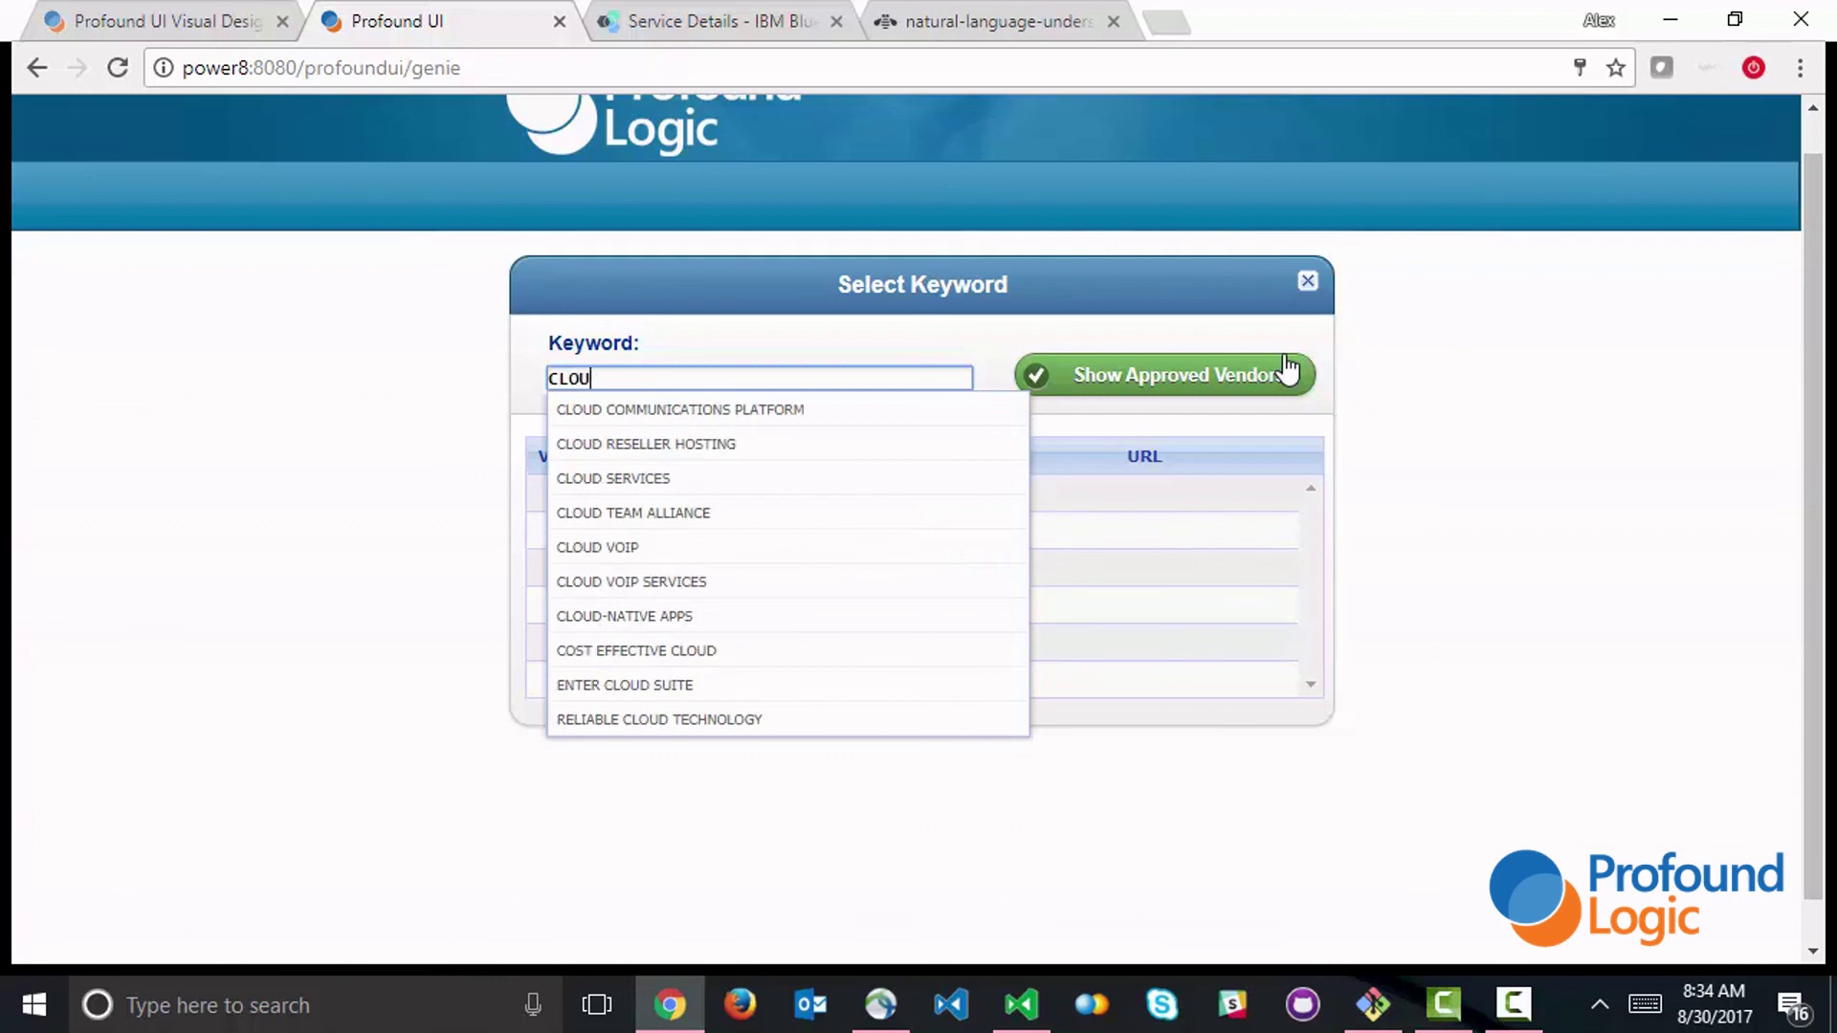
pyautogui.write('D')
pyautogui.click(689, 514)
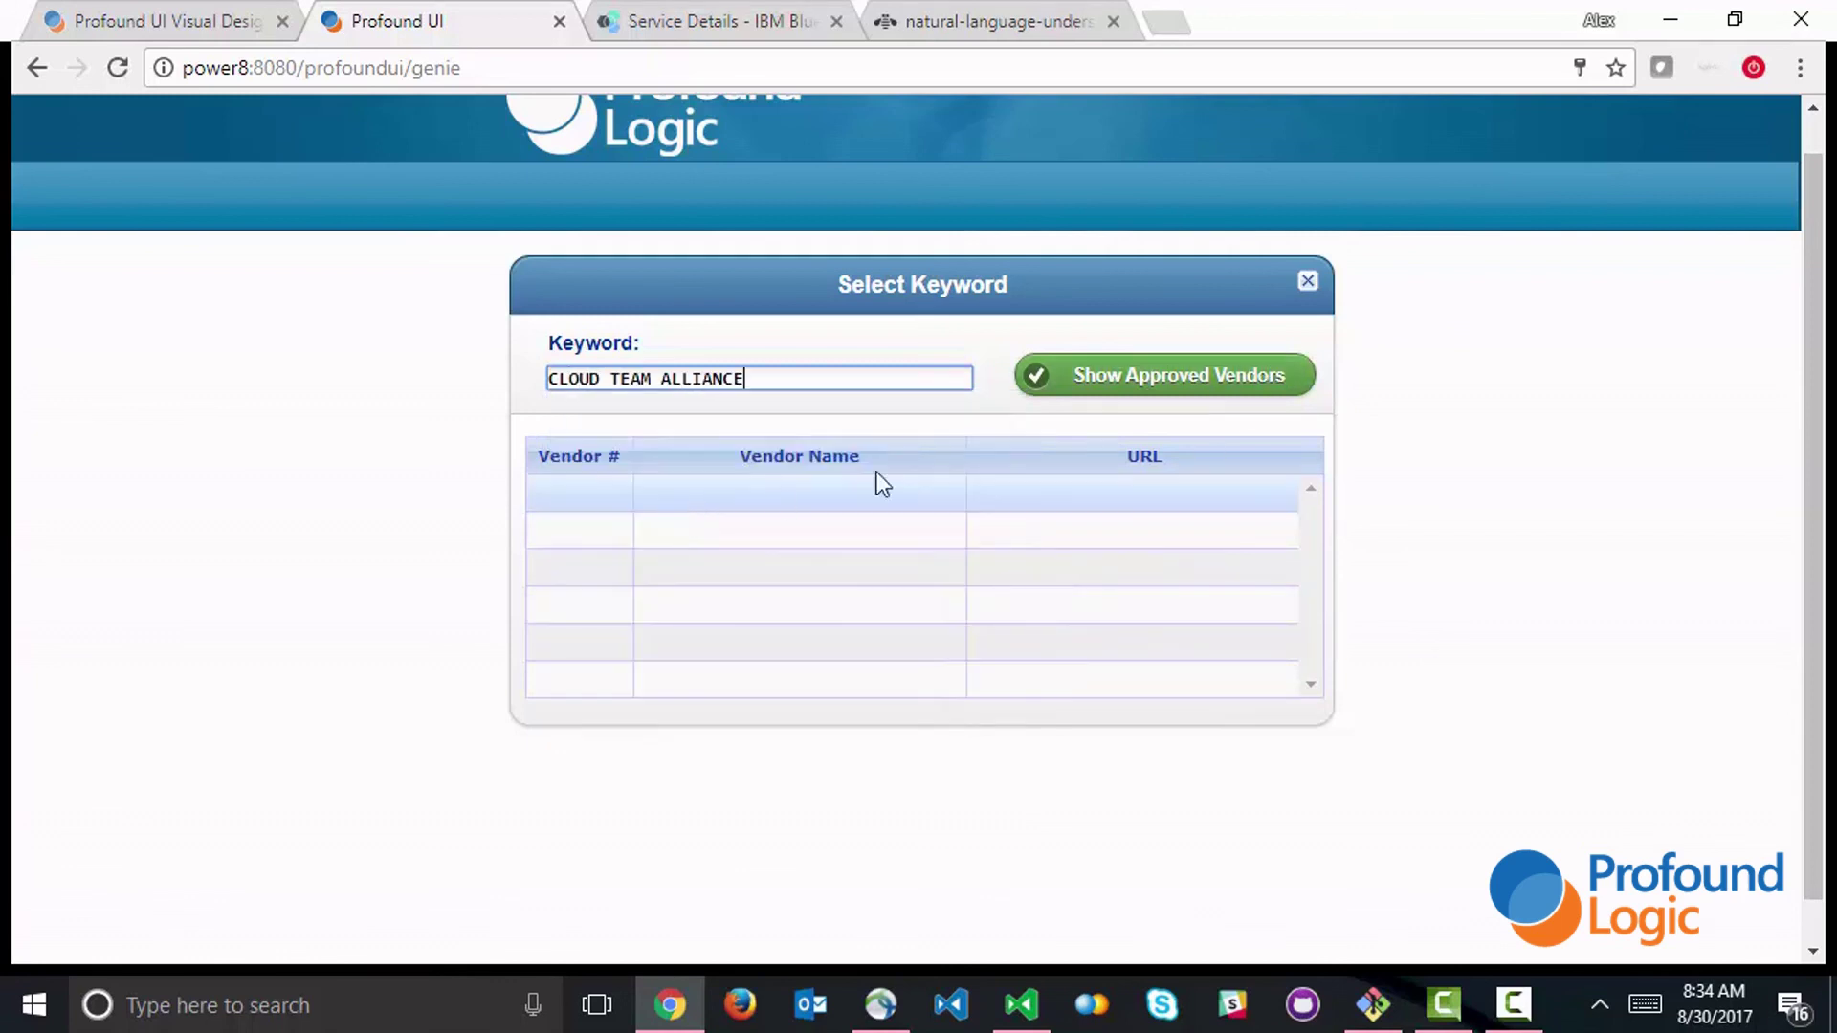
pyautogui.click(1135, 375)
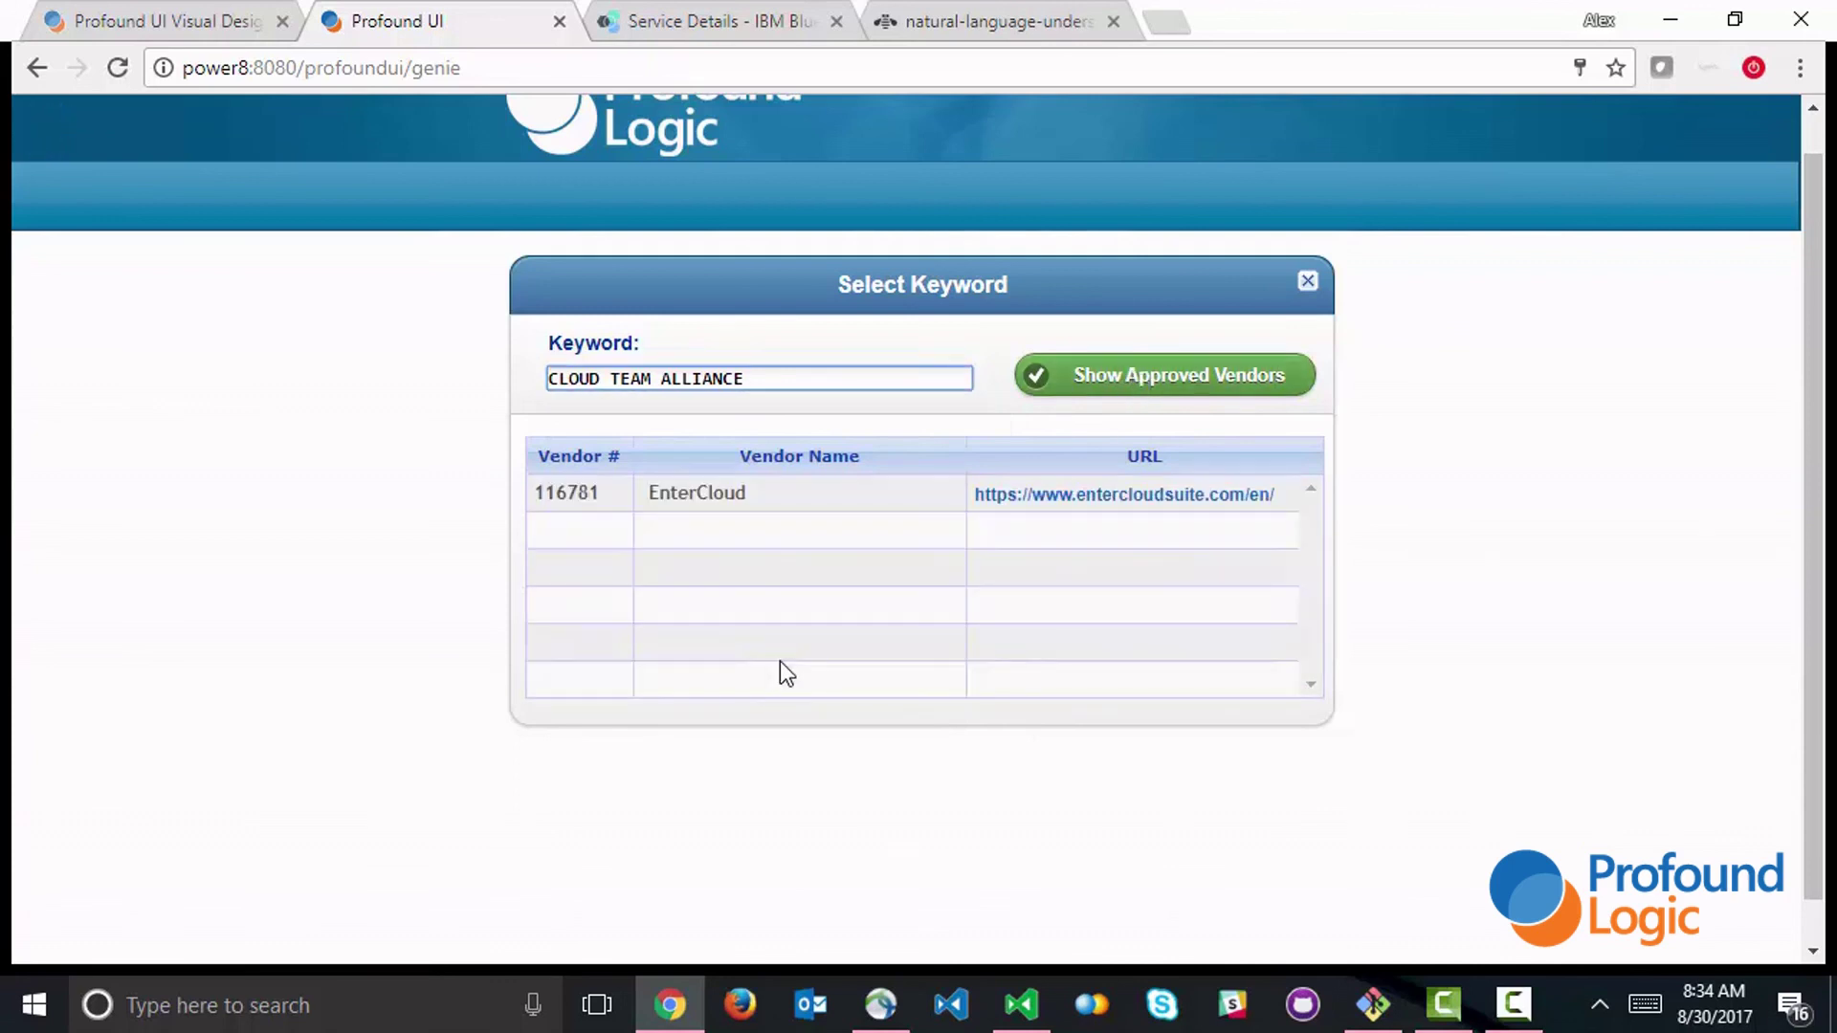
pyautogui.click(1132, 497)
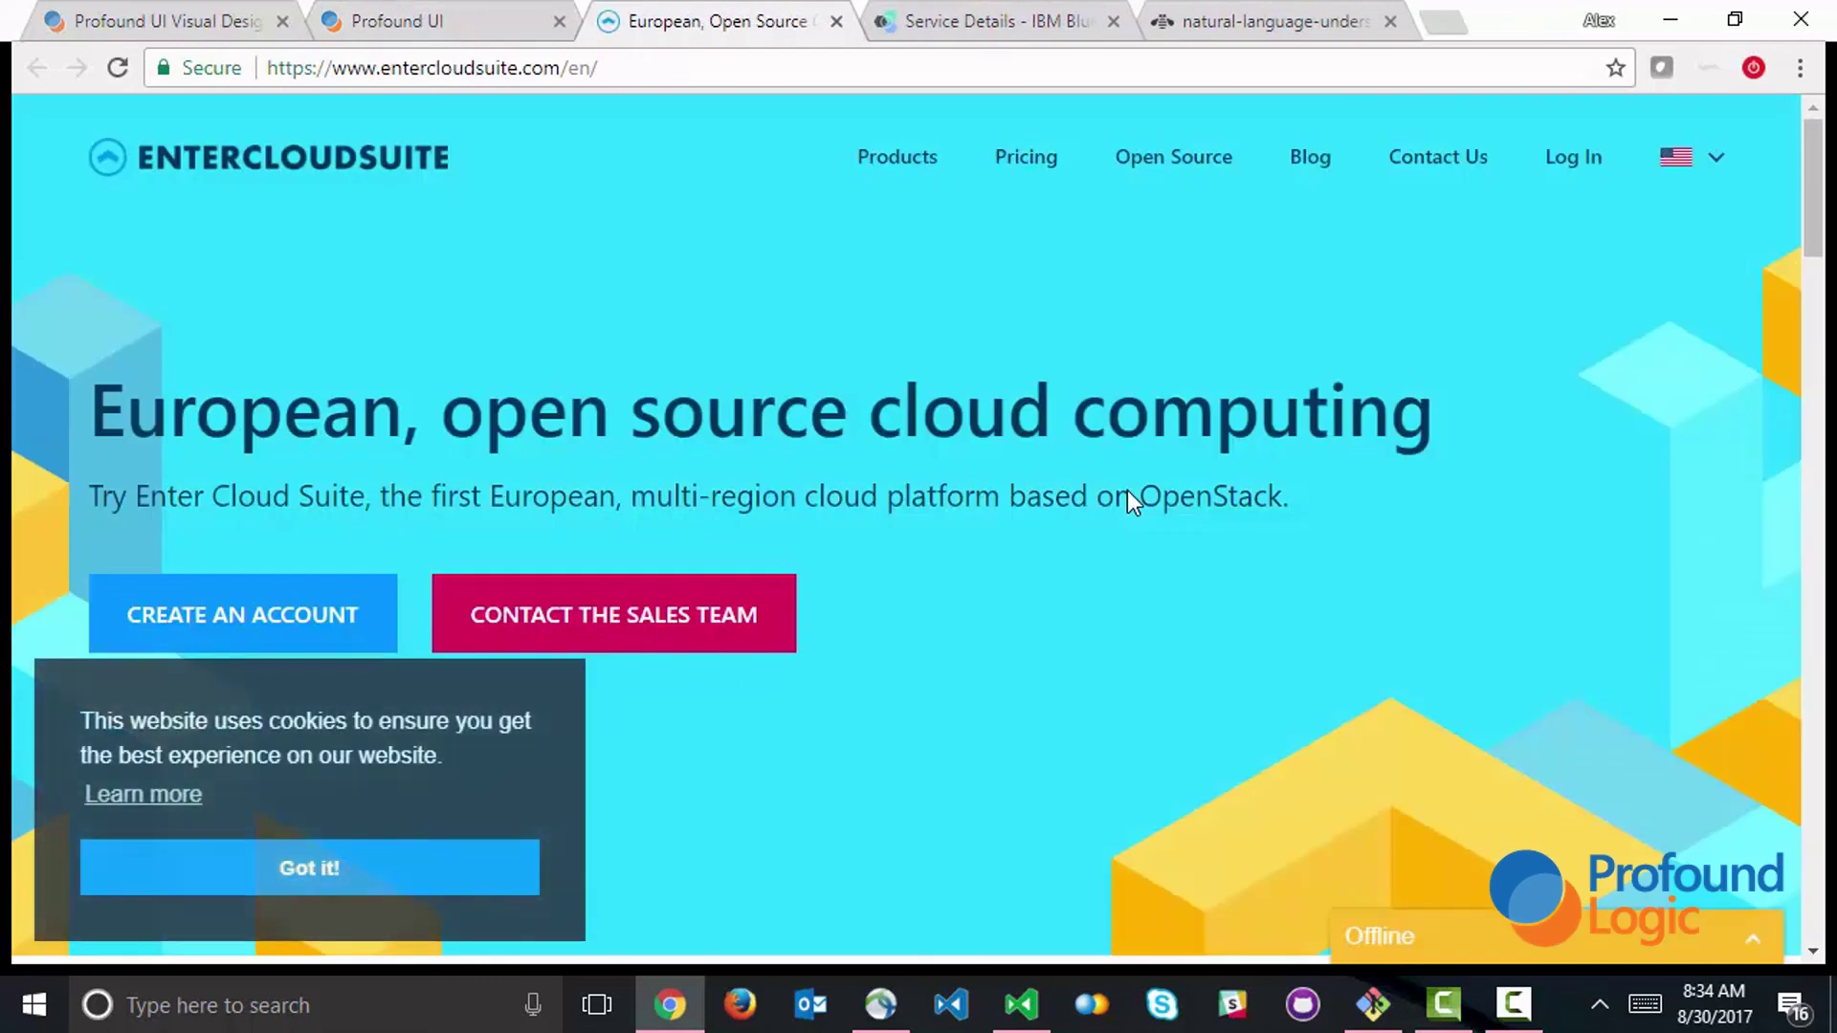